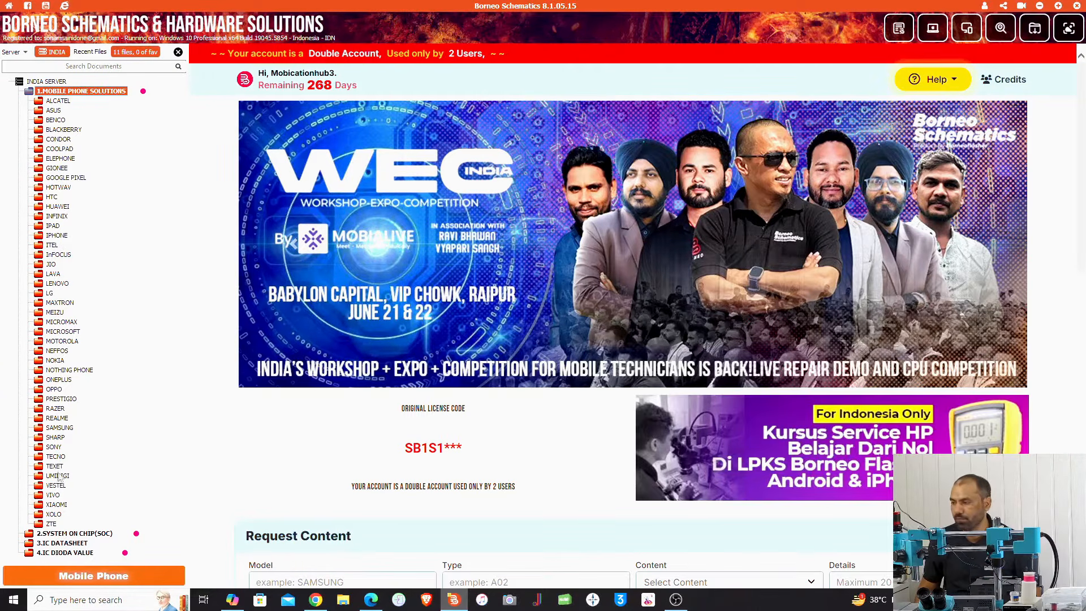
Expand the XIAOMI brand under the mobile phone solutions and open the REDMI 9A model folder.
left_click(60, 504)
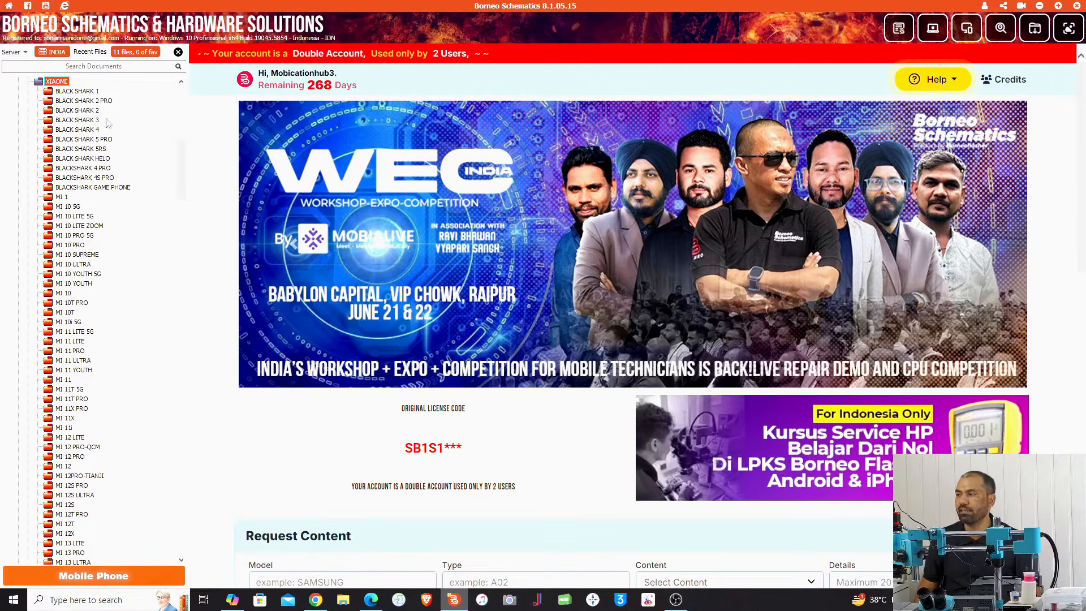
scroll(108, 130, "down", 8)
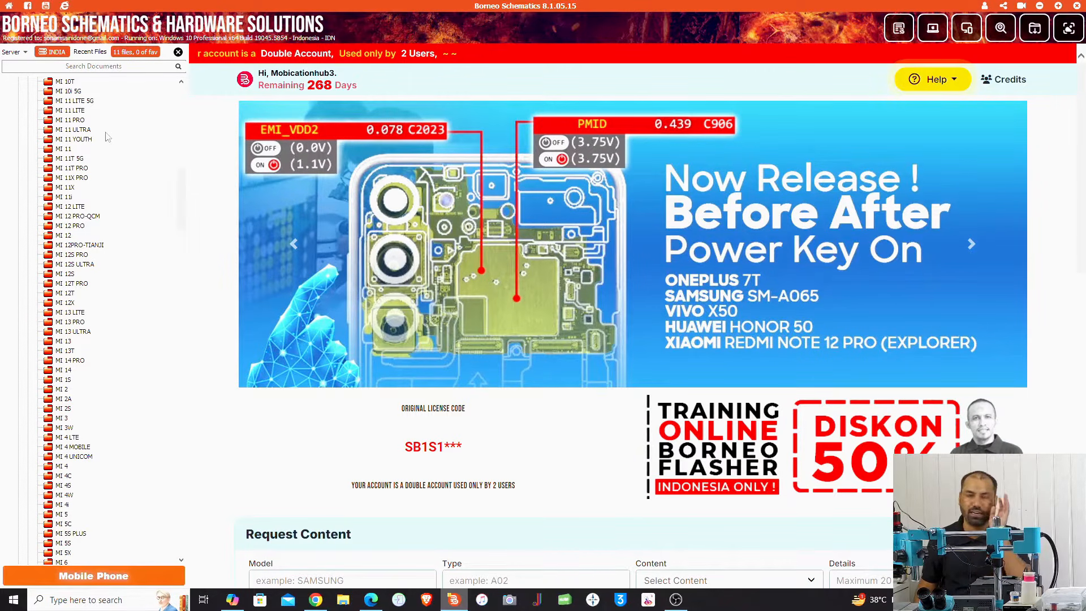
scroll(106, 147, "down", 8)
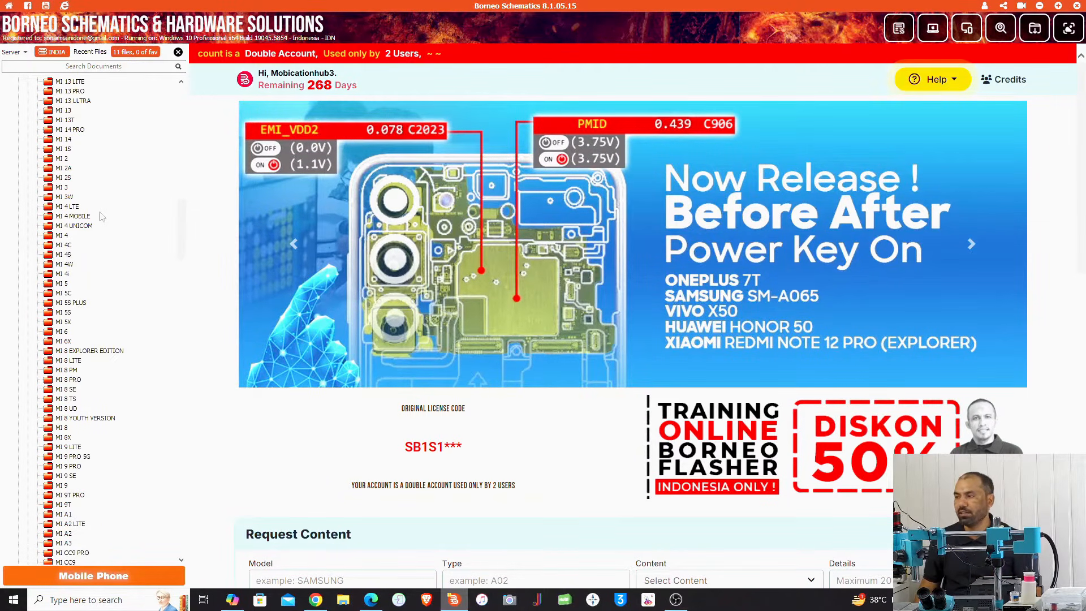
scroll(100, 216, "down", 10)
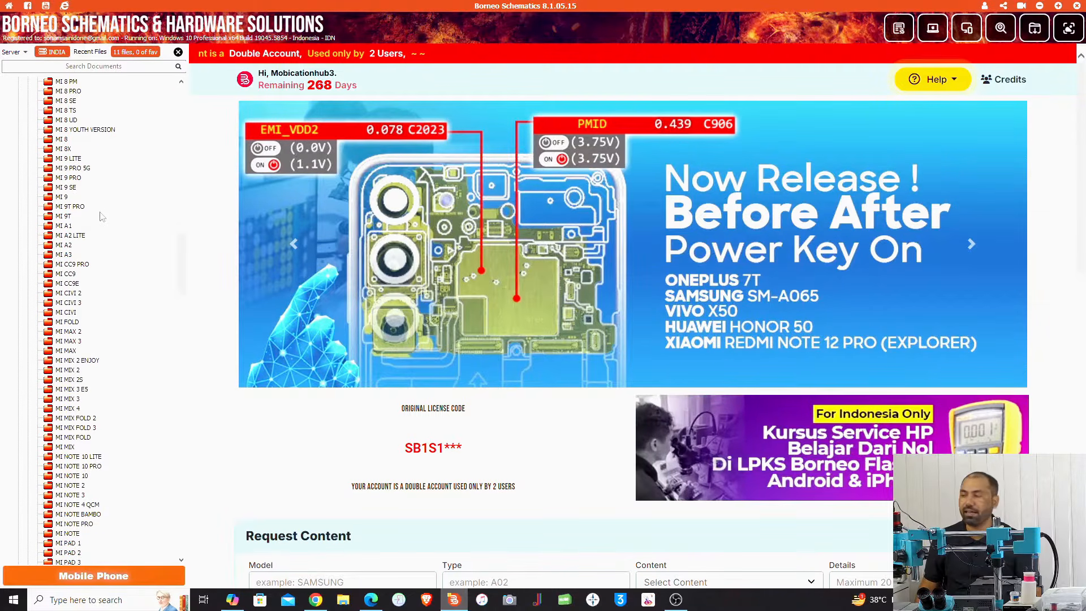
scroll(99, 217, "down", 12)
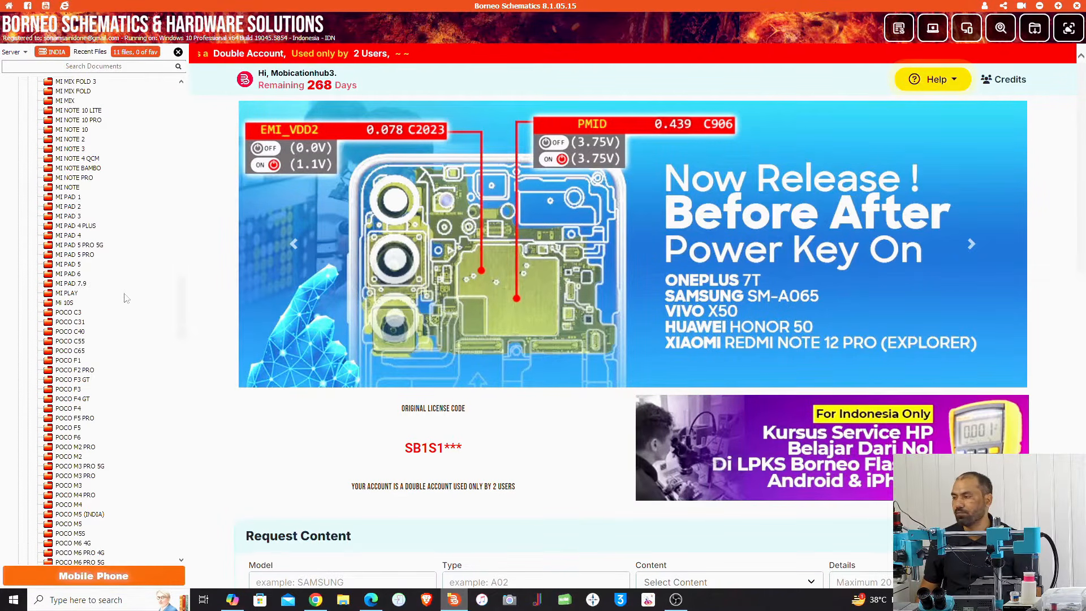
scroll(126, 299, "down", 13)
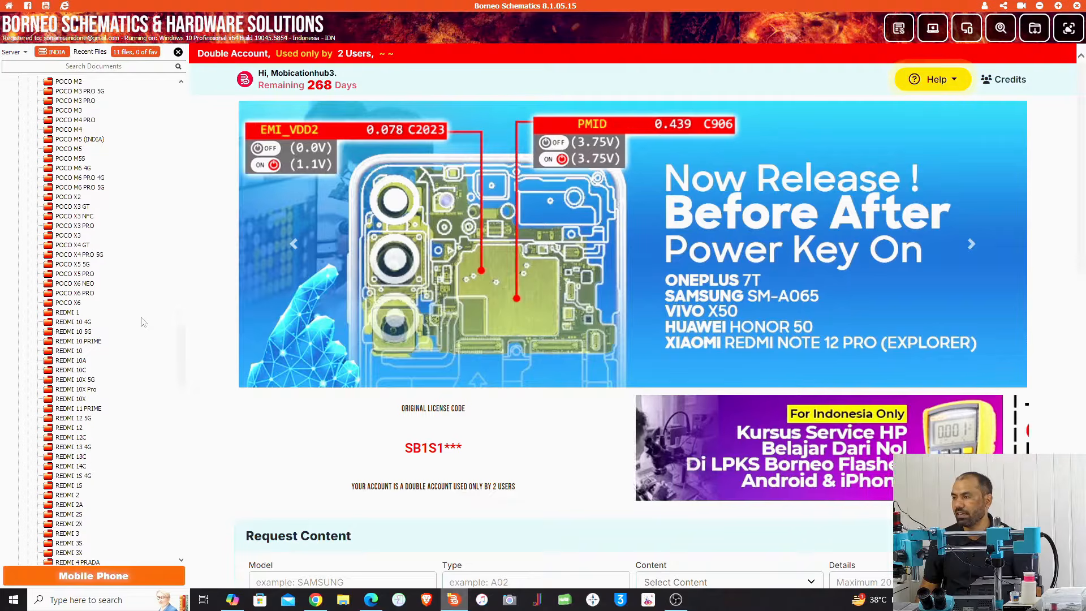
scroll(143, 322, "down", 8)
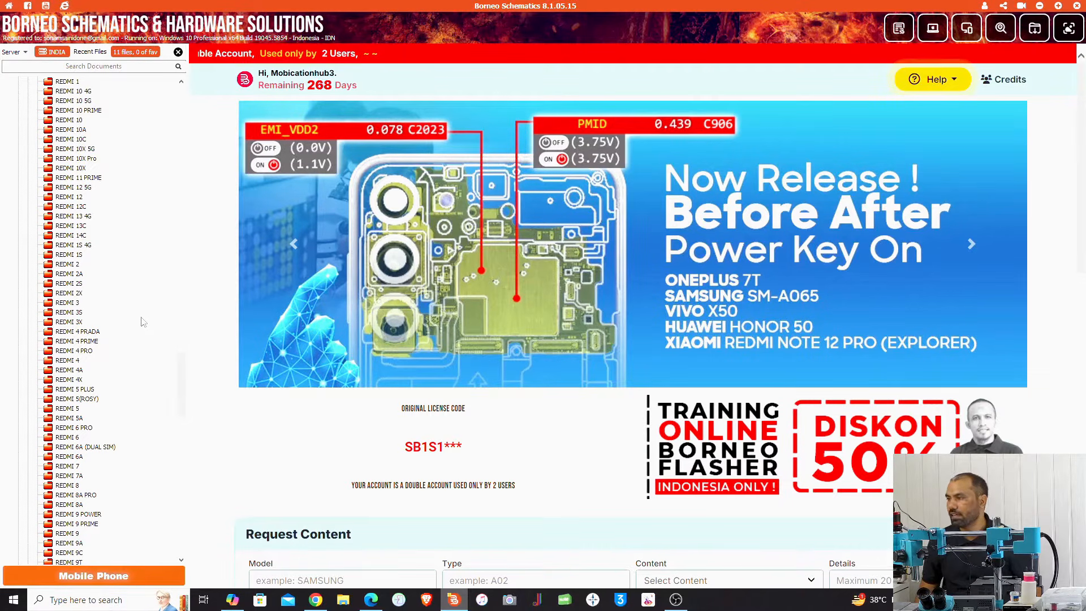
scroll(143, 322, "down", 7)
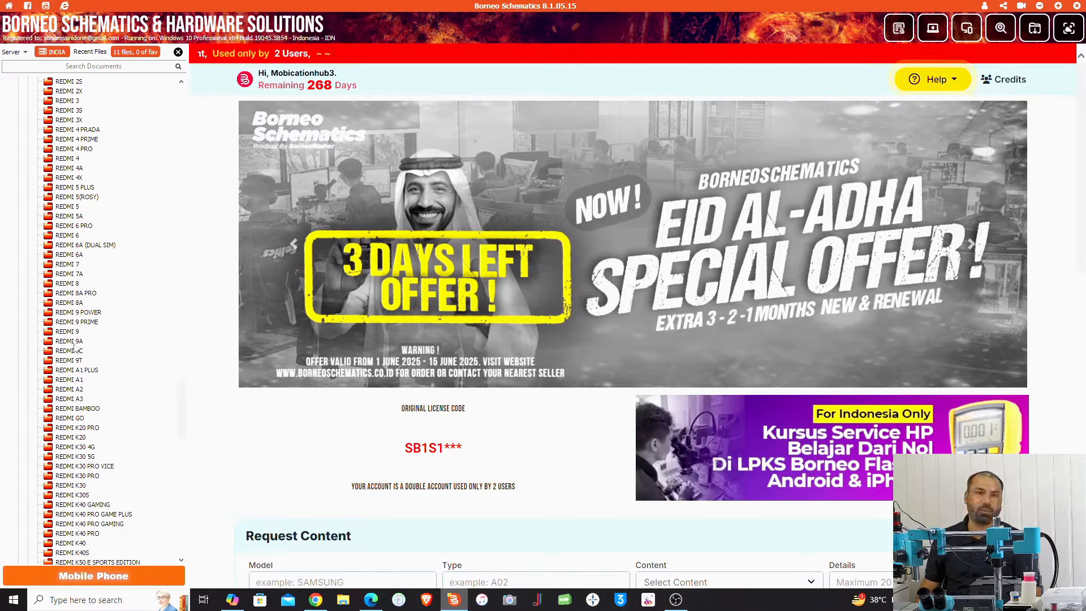
left_click(68, 341)
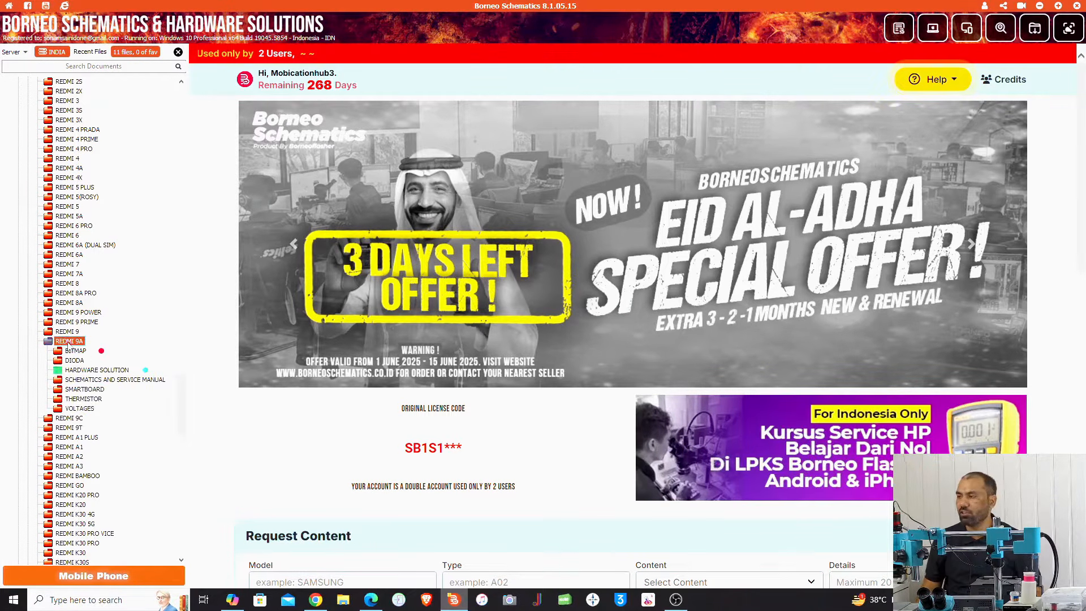
scroll(140, 252, "down", 3)
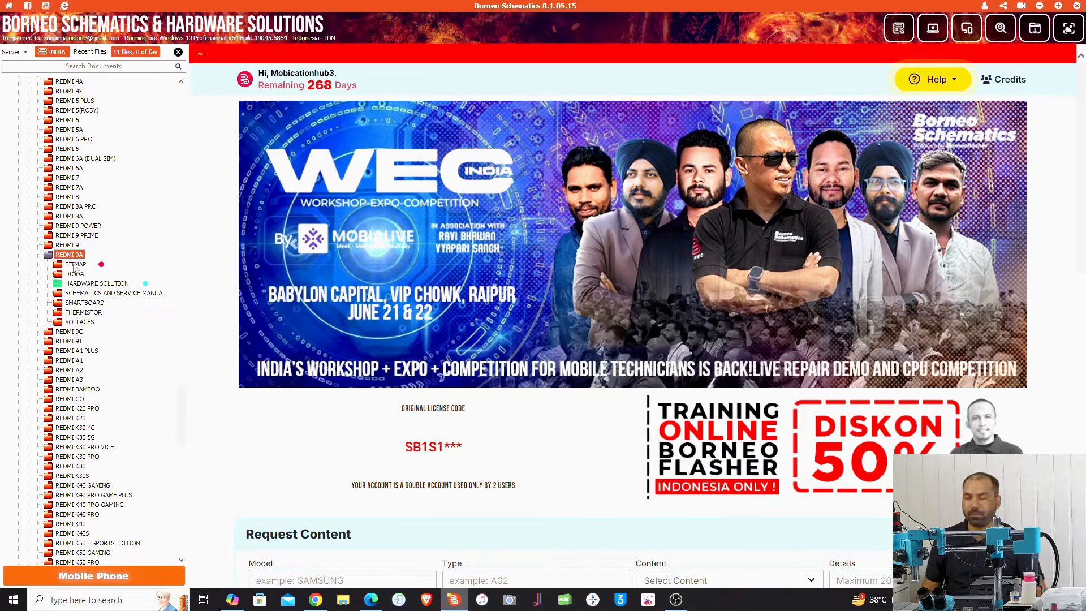
Open the SUB.pcbe board layout from the REDMI 9A BITMAP folder.
left_click(74, 265)
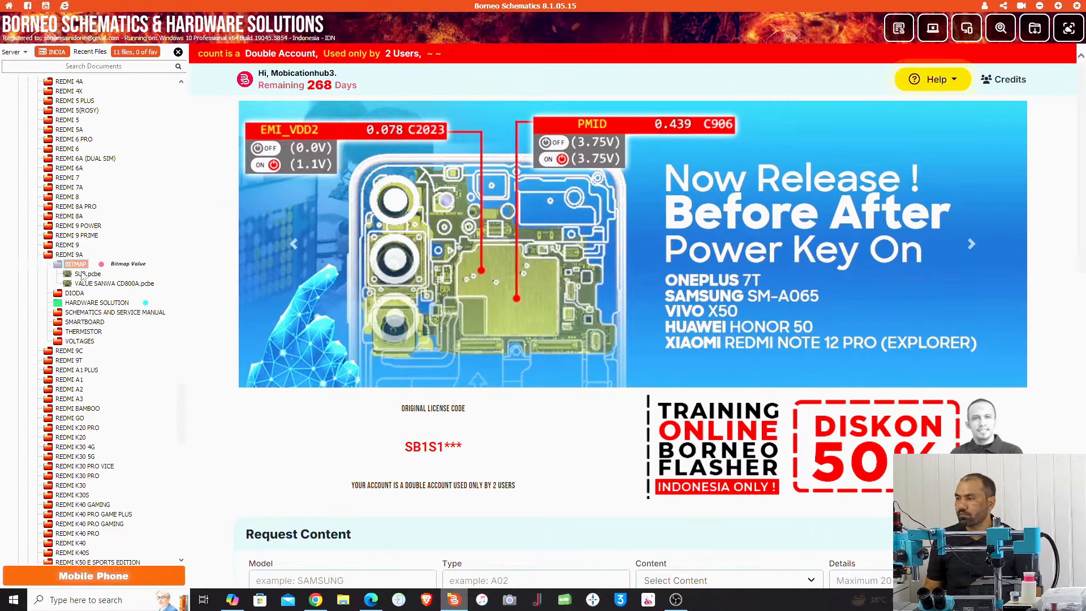
double_click(84, 275)
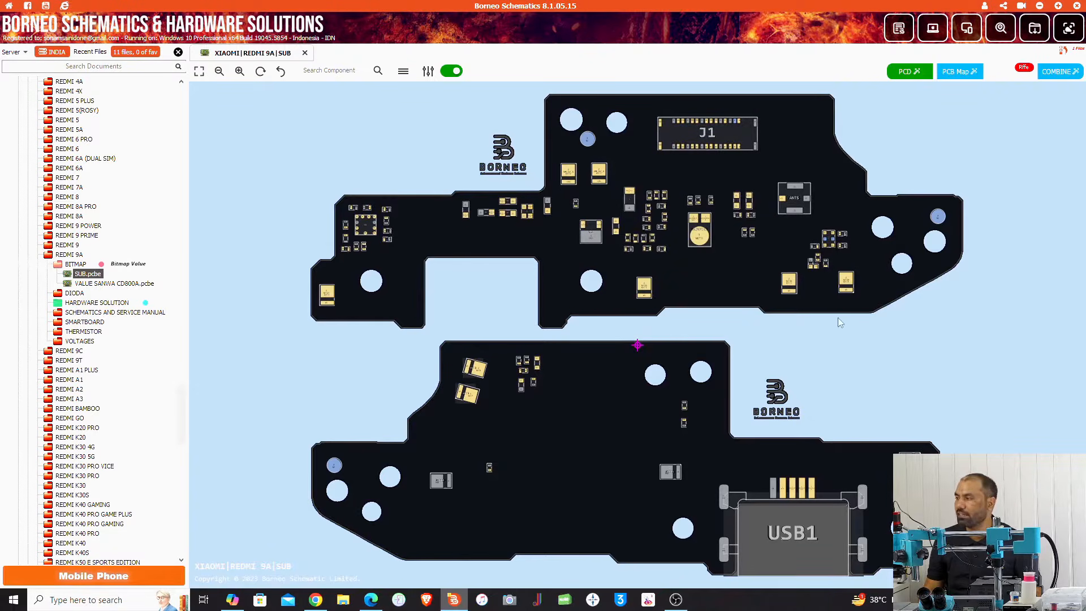
left_click_drag(837, 317, 834, 384)
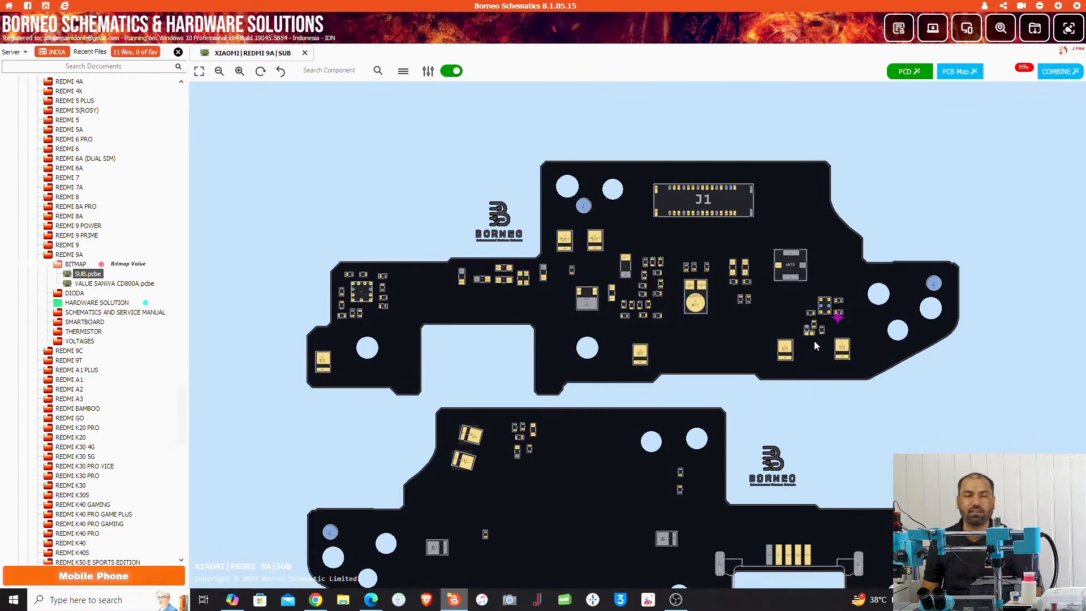
Highlight the VBUS_USB_IN net from its pin on connector J1 of the sub board.
scroll(710, 241, "up", 5)
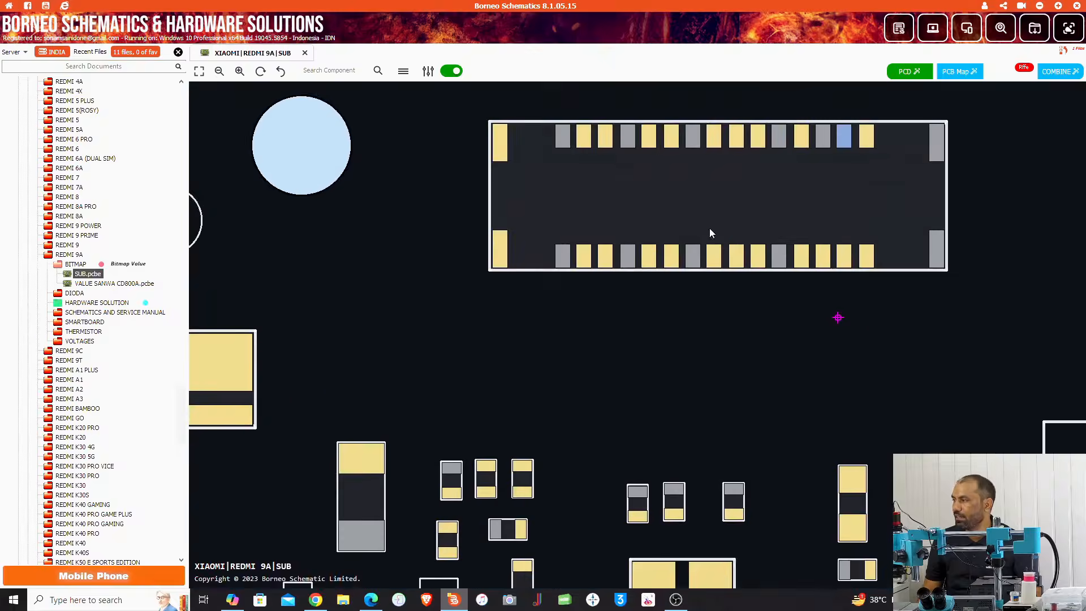
scroll(710, 233, "down", 6)
scroll(612, 308, "up", 2)
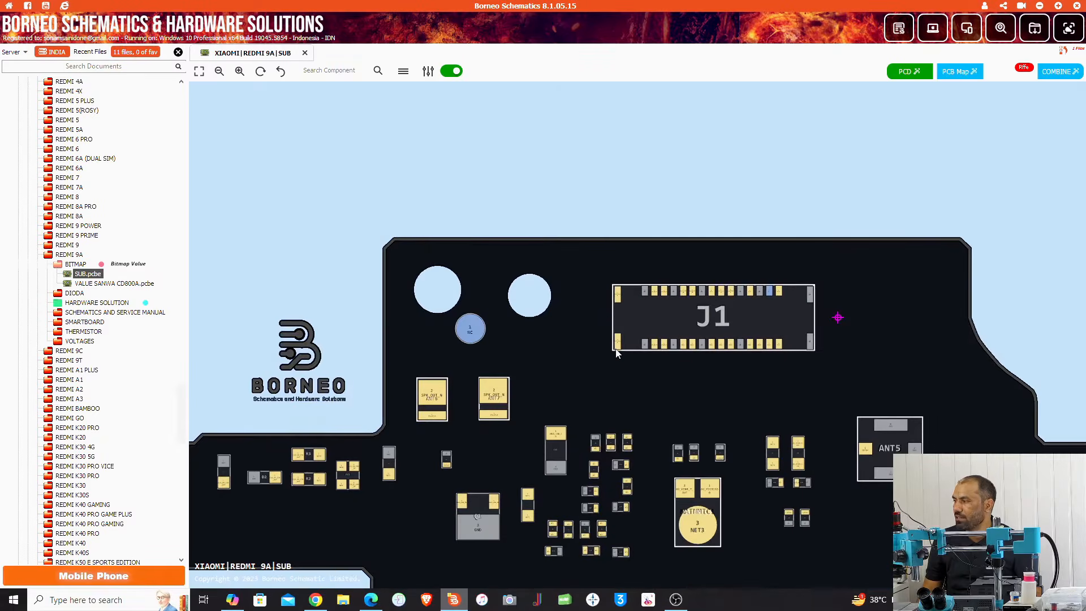
left_click(618, 346)
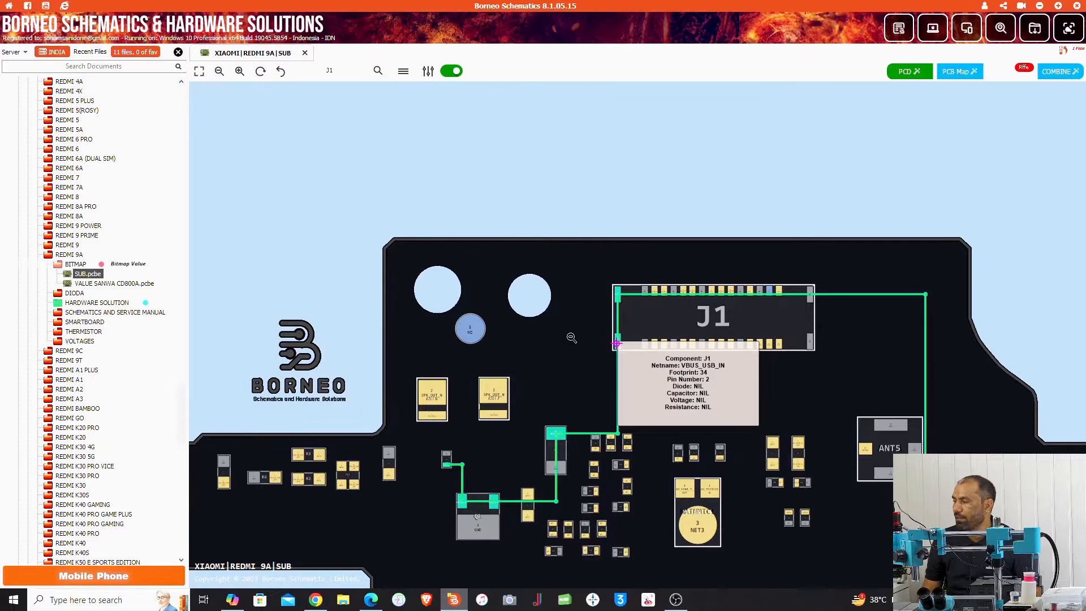
Follow the highlighted VBUS_USB_IN line to the USB1 charging connector and examine the connector's pin names.
scroll(572, 337, "down", 3)
left_click_drag(693, 498, 664, 178)
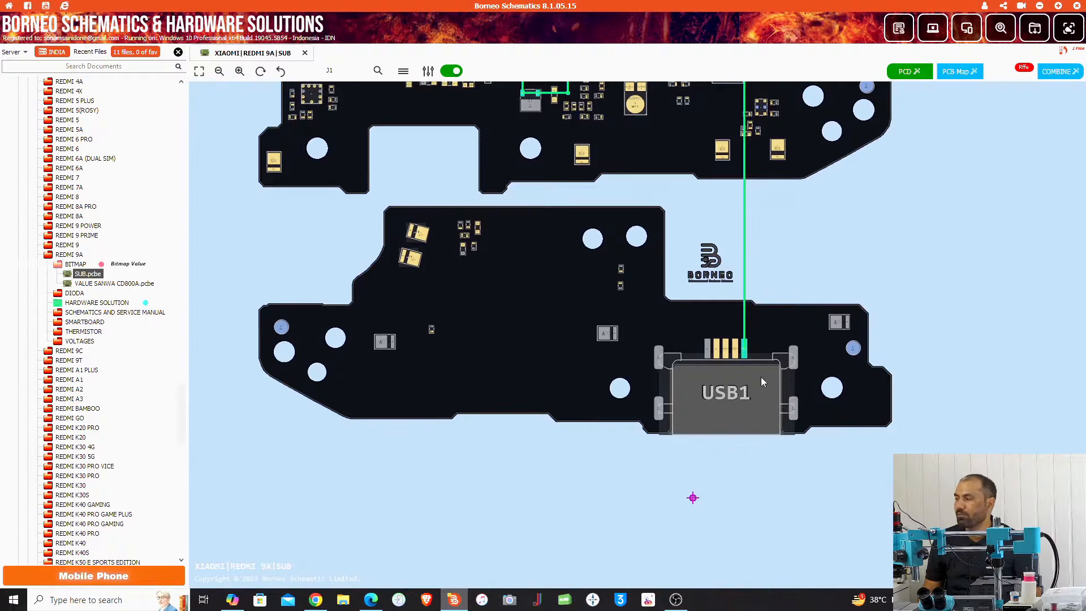
scroll(736, 386, "up", 3)
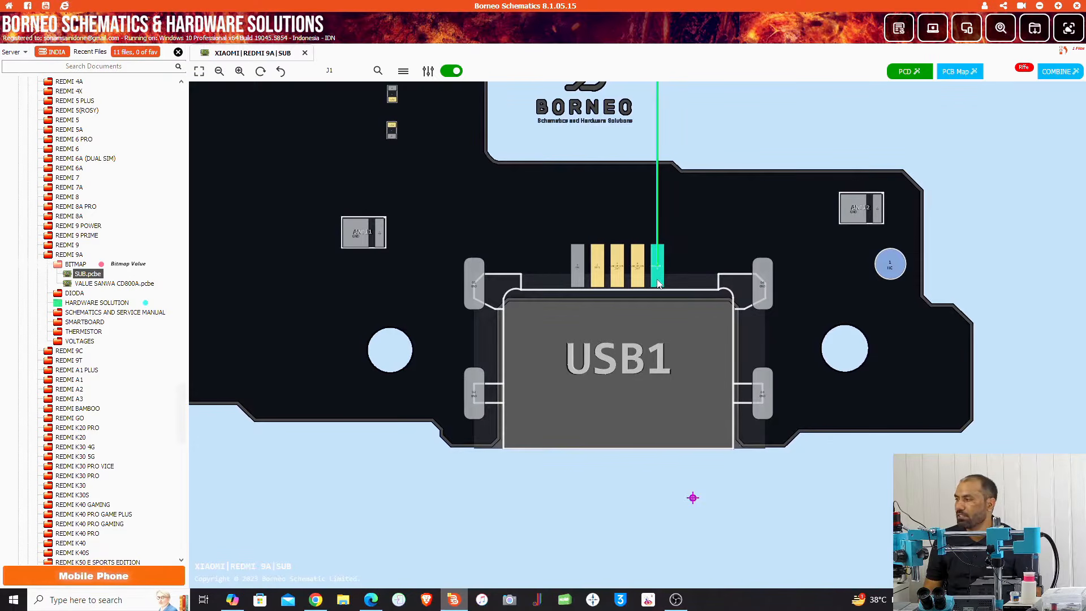
mouse_move(660, 275)
scroll(659, 275, "up", 5)
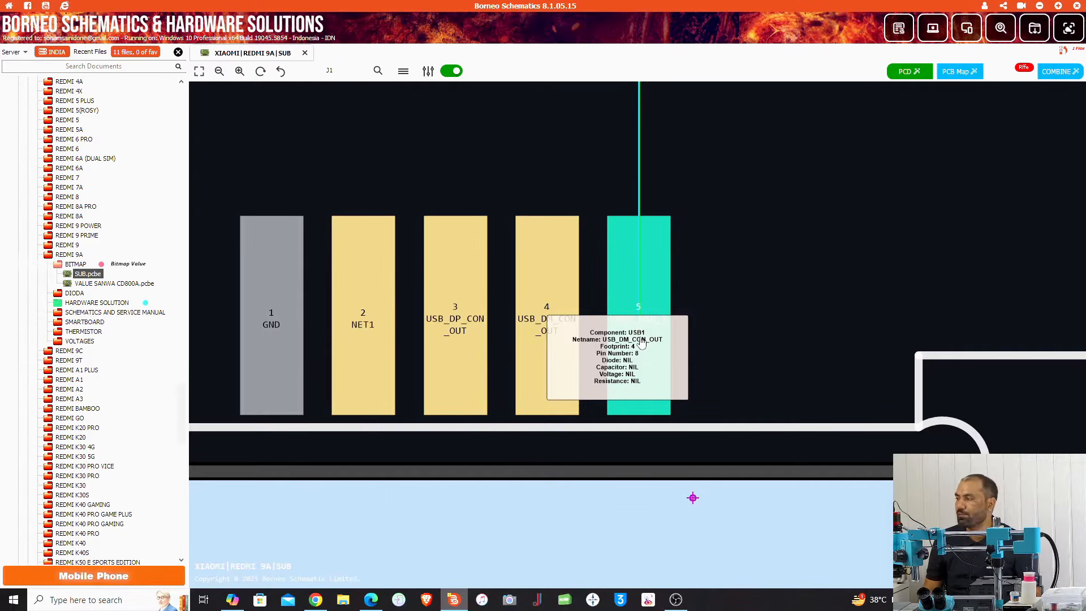
Trace the VBUS_USB_IN line from USB1 back to J1 and the components connected near it.
scroll(641, 343, "down", 5)
left_click_drag(657, 240, 676, 425)
left_click_drag(694, 318, 760, 501)
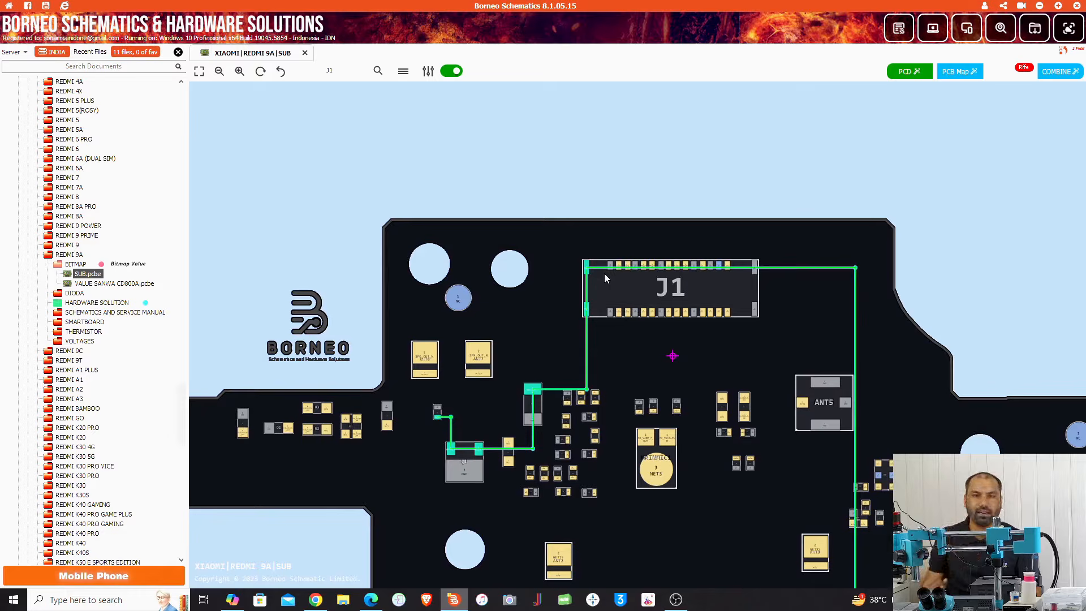
scroll(555, 329, "down", 4)
scroll(494, 431, "up", 4)
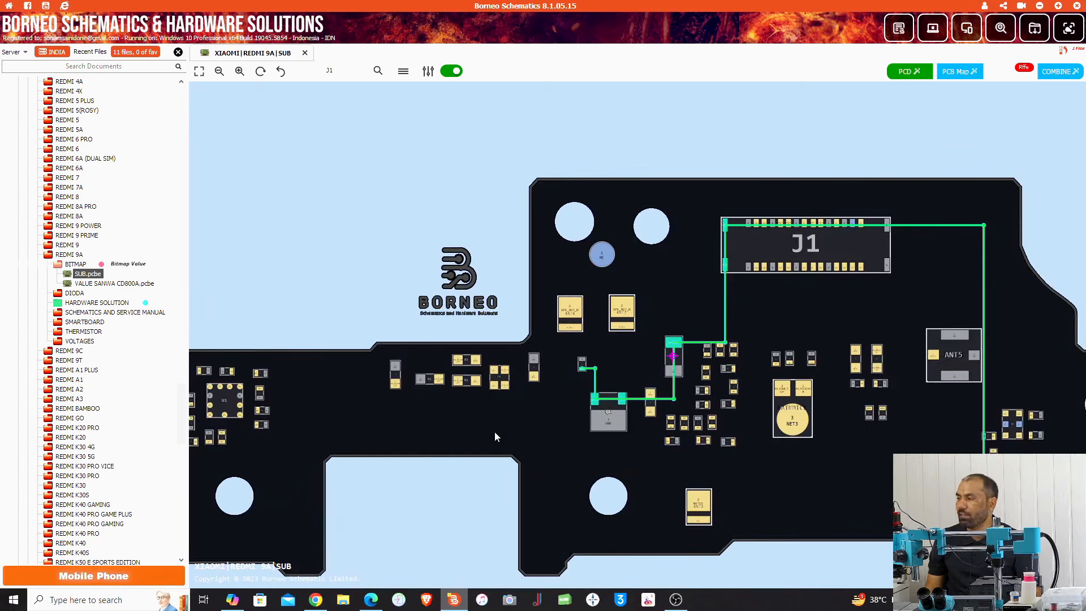
Highlight the NET1 net from its pad on filter FL1 and follow its path across the sub board.
left_click_drag(495, 431, 524, 293)
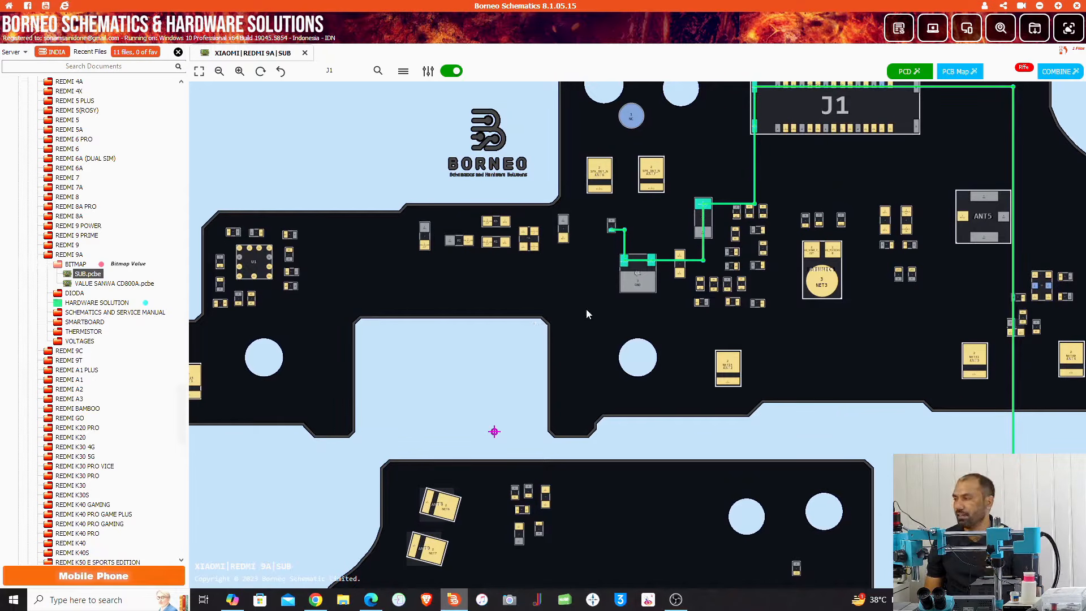
scroll(516, 251, "up", 5)
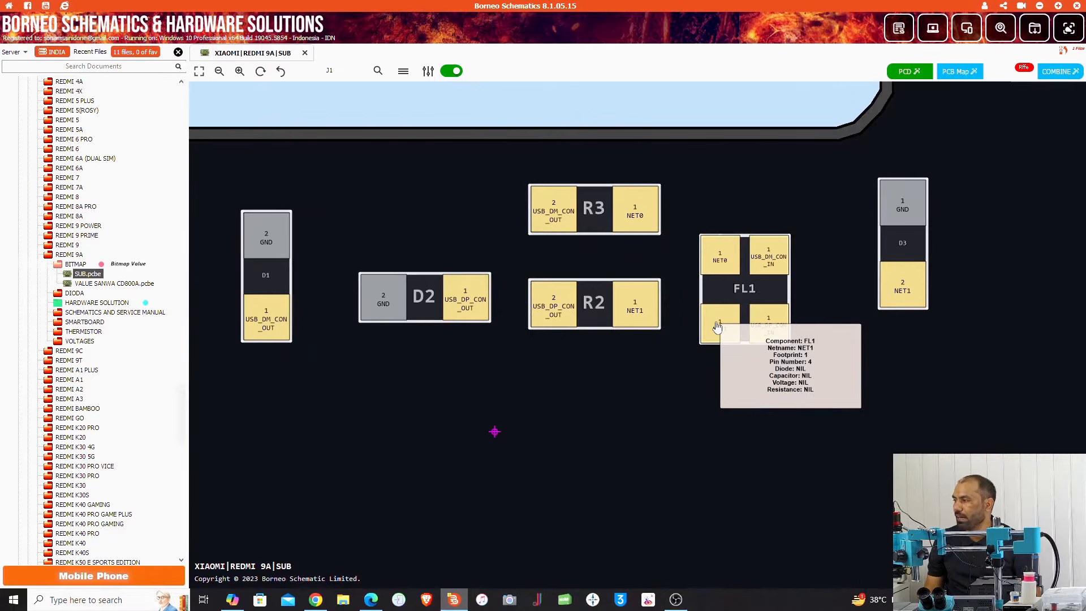
left_click(715, 339)
scroll(714, 339, "down", 5)
left_click_drag(923, 458, 640, 197)
left_click_drag(626, 253, 918, 500)
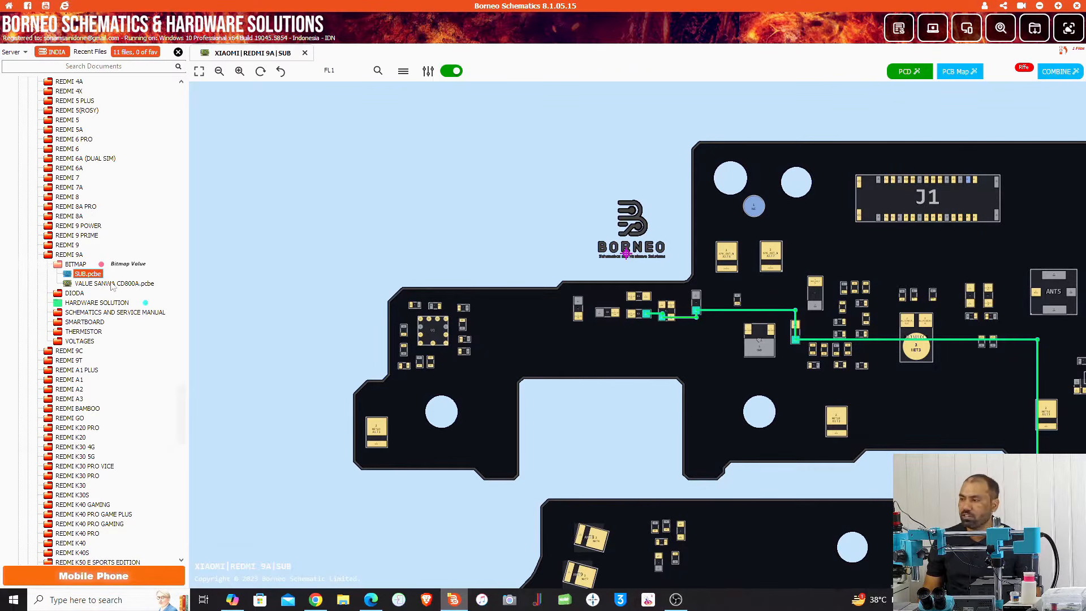
Open the VALUE SANWA CD800A.pcbe main board layout from the REDMI 9A BITMAP folder.
double_click(113, 285)
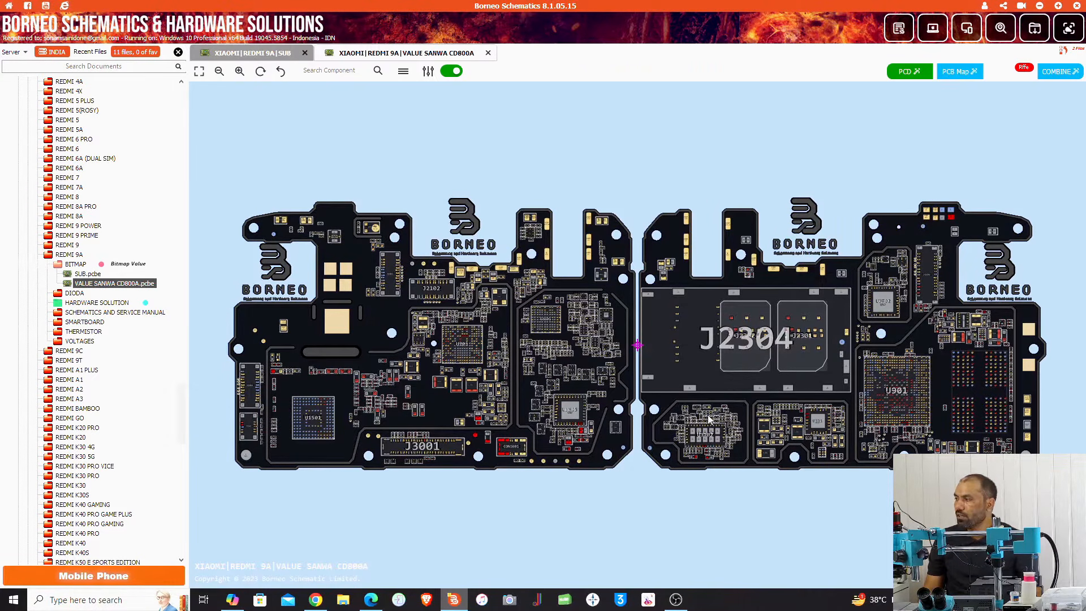
left_click_drag(584, 548, 633, 479)
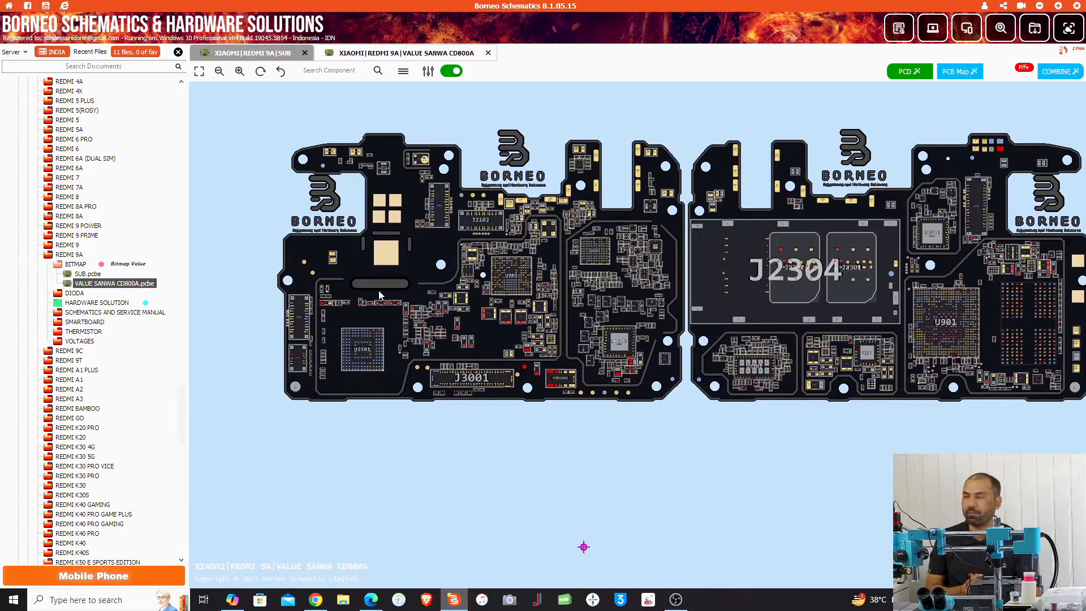
Examine the diode values and line names shown on the pads of power IC U201.
scroll(514, 287, "up", 3)
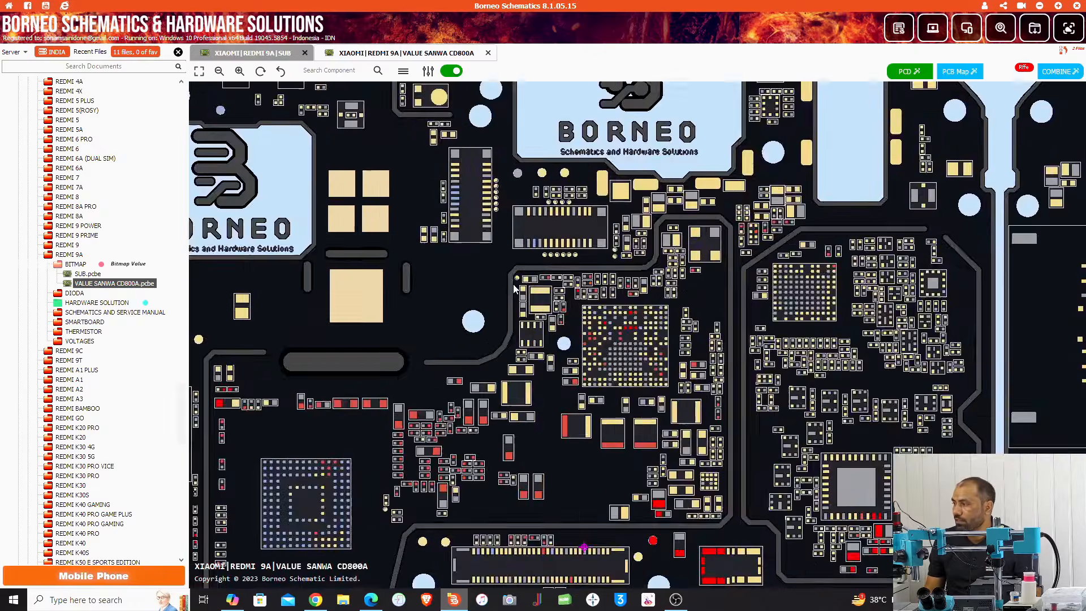
scroll(515, 288, "up", 6)
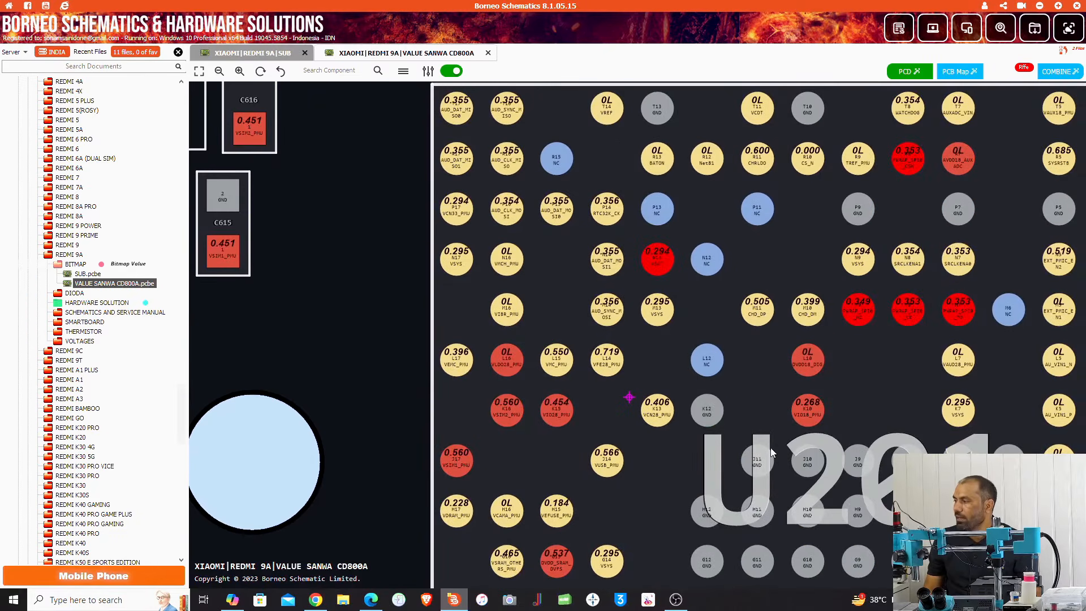
left_click_drag(789, 463, 590, 258)
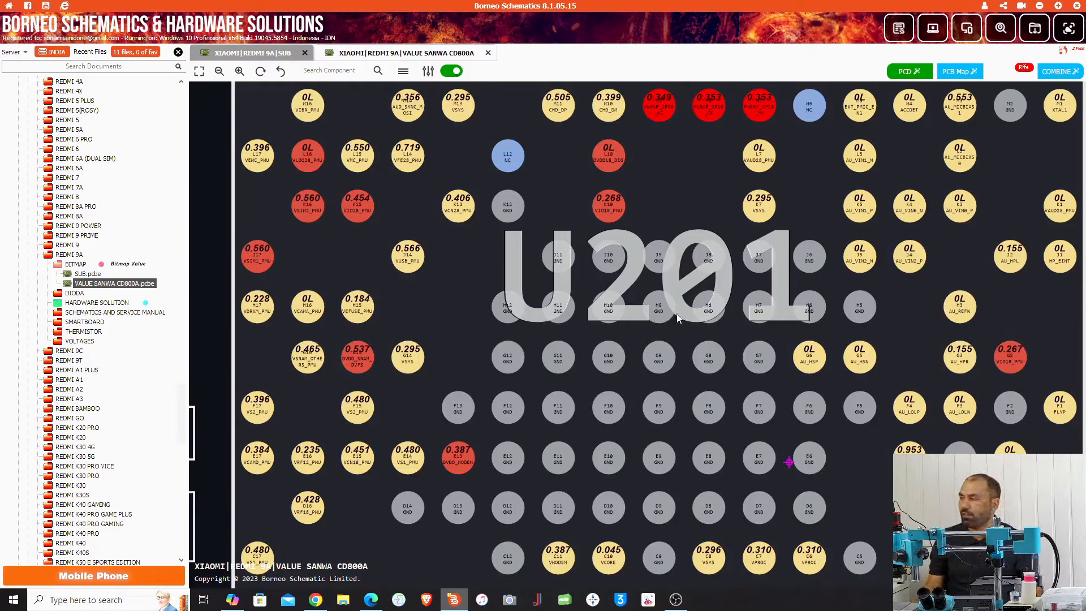
scroll(666, 374, "down", 3)
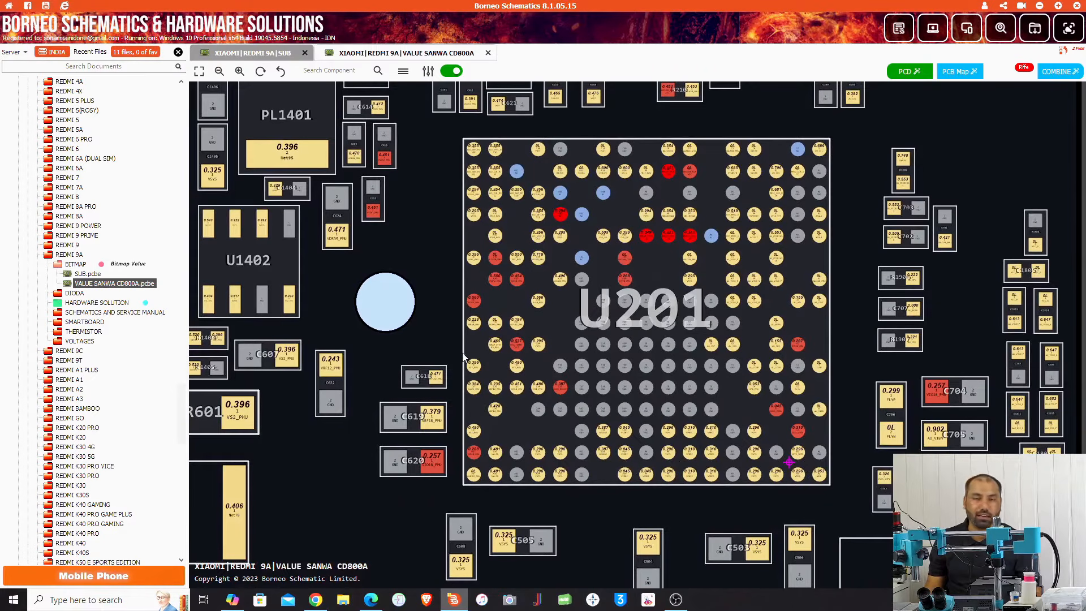
Examine the diode values on capacitor C618 and coil PL505 beside U201, and return to the wider board view.
scroll(416, 279, "up", 5)
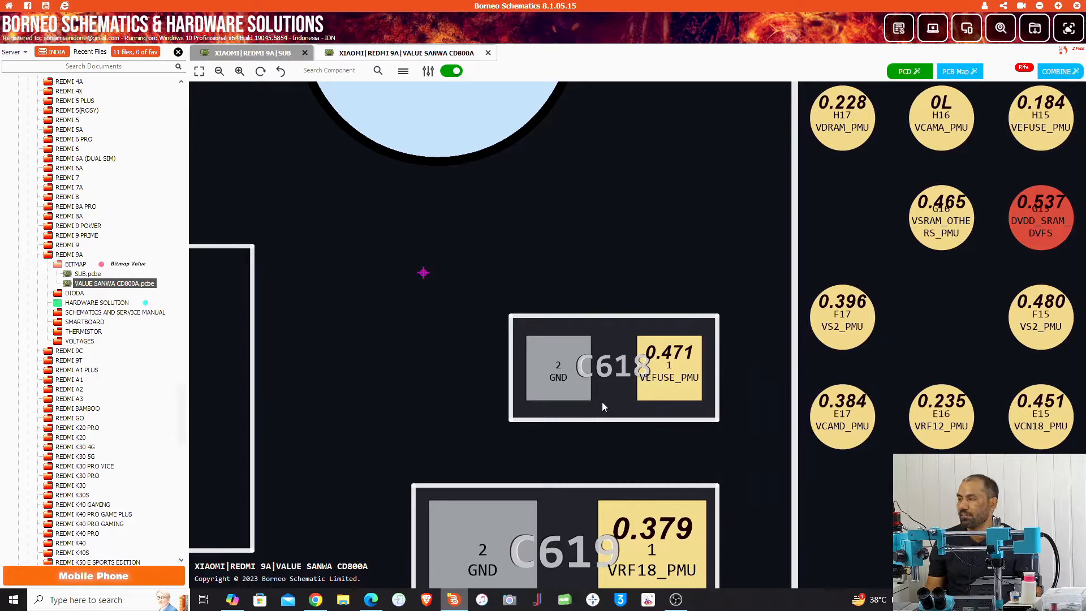
scroll(562, 399, "down", 5)
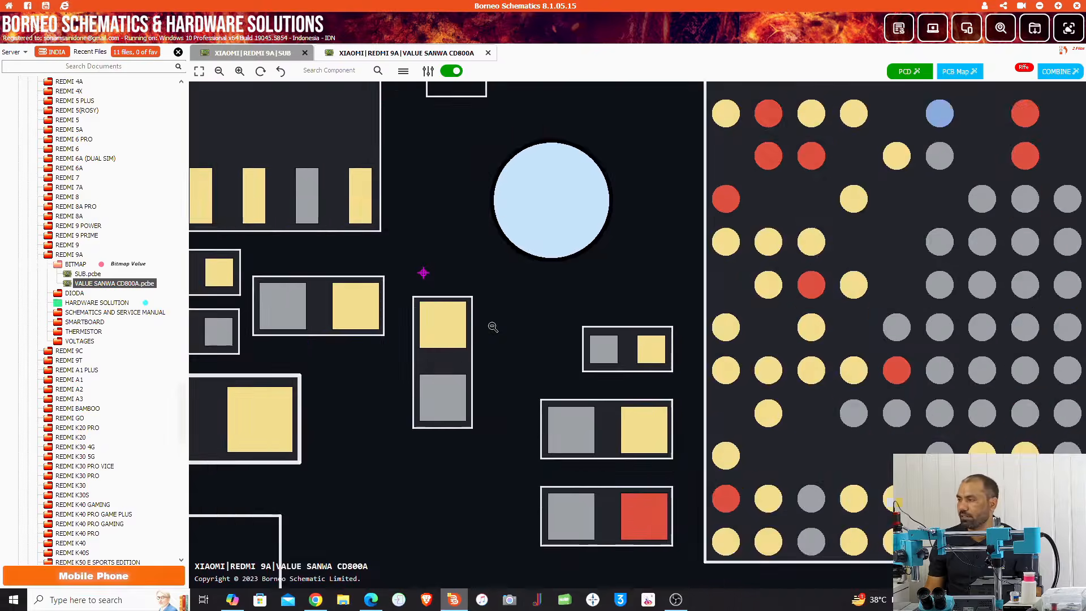
left_click_drag(467, 431, 625, 264)
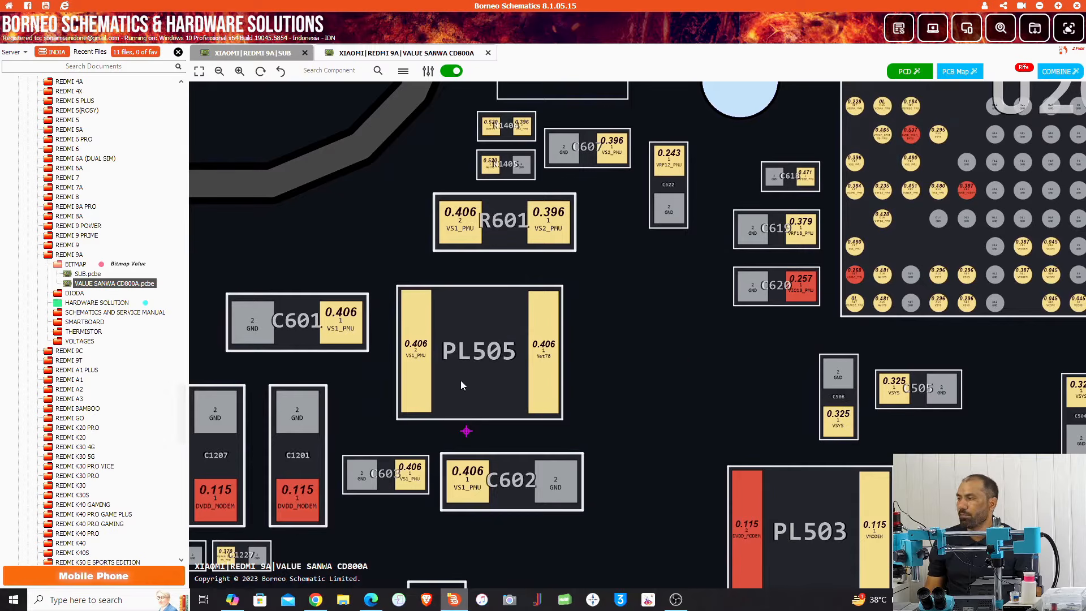
scroll(460, 379, "up", 3)
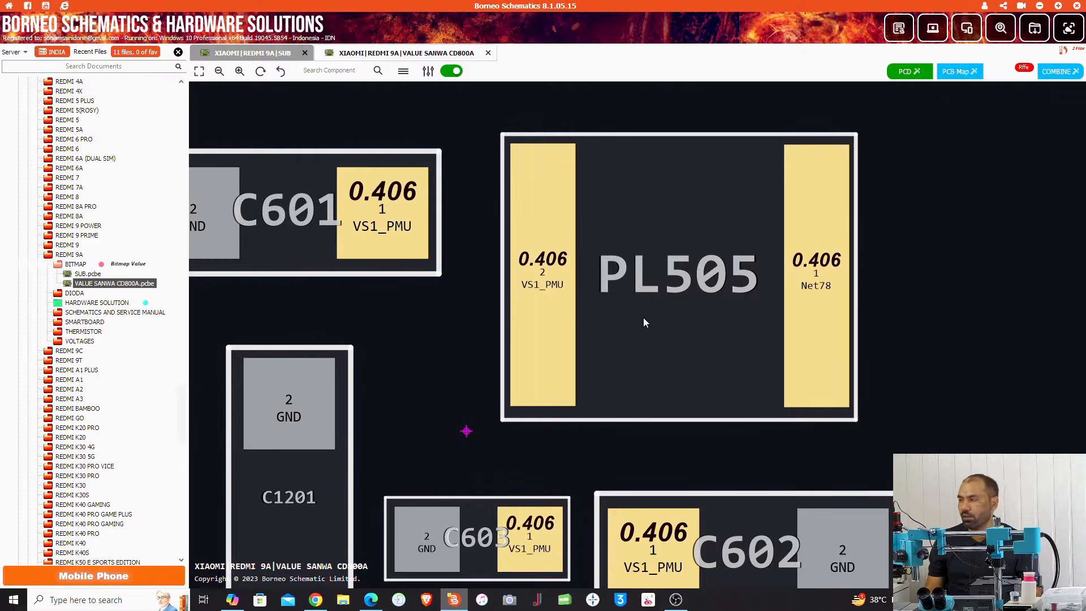
scroll(644, 318, "down", 5)
scroll(644, 318, "down", 3)
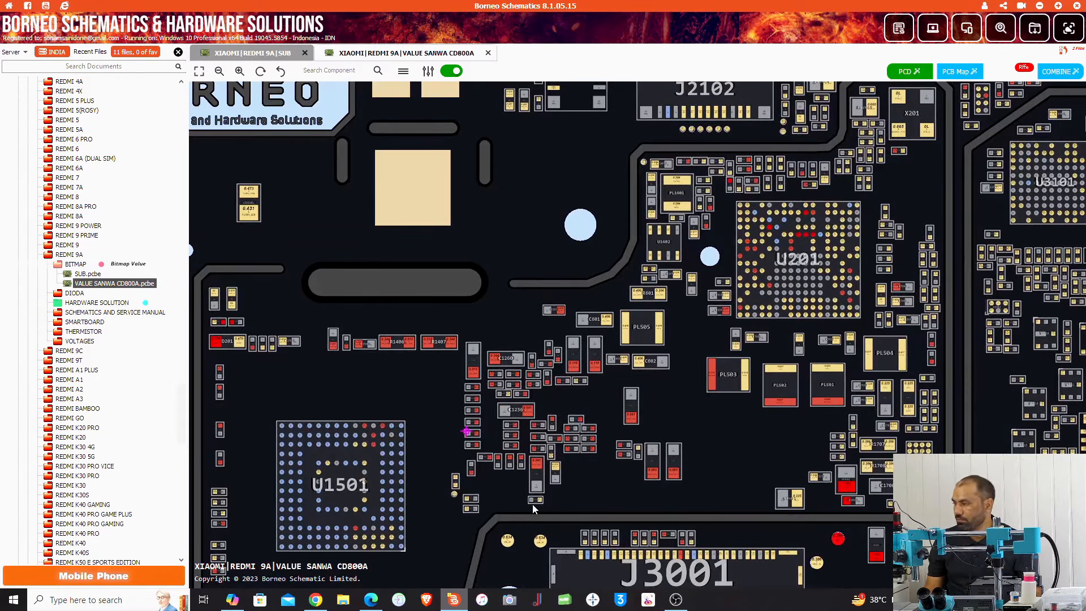
Examine the diode values on the pads of connector J3001 and the nearby USB_DP and USB_DM test points.
left_click_drag(615, 507, 616, 248)
scroll(646, 343, "up", 5)
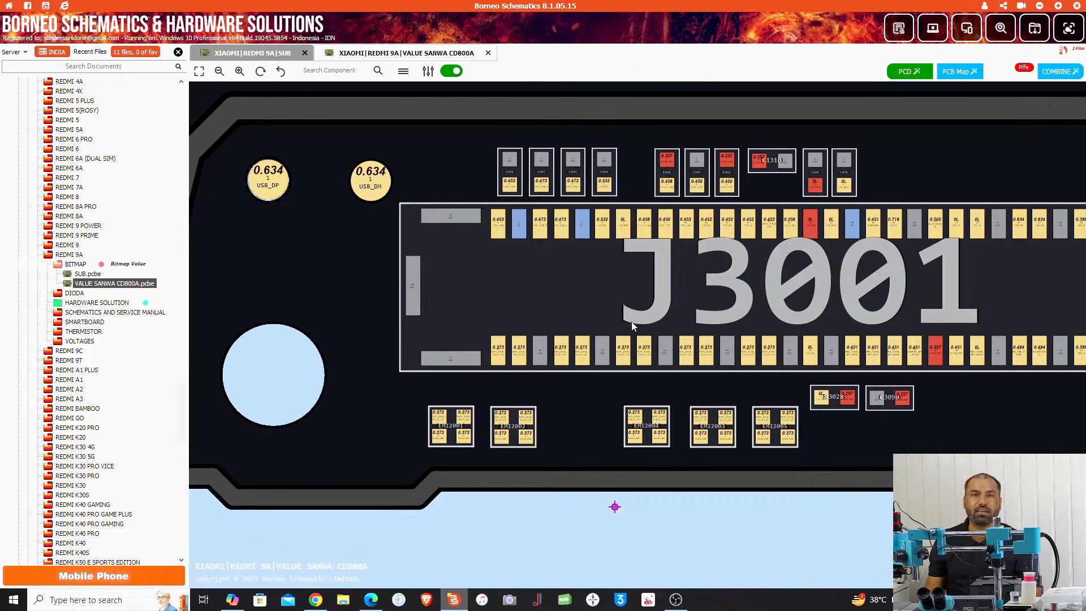
scroll(632, 321, "down", 5)
Examine the diode values and net names on the RF components around U3416, U3409 and U3415.
left_click_drag(834, 394, 614, 512)
scroll(724, 300, "up", 8)
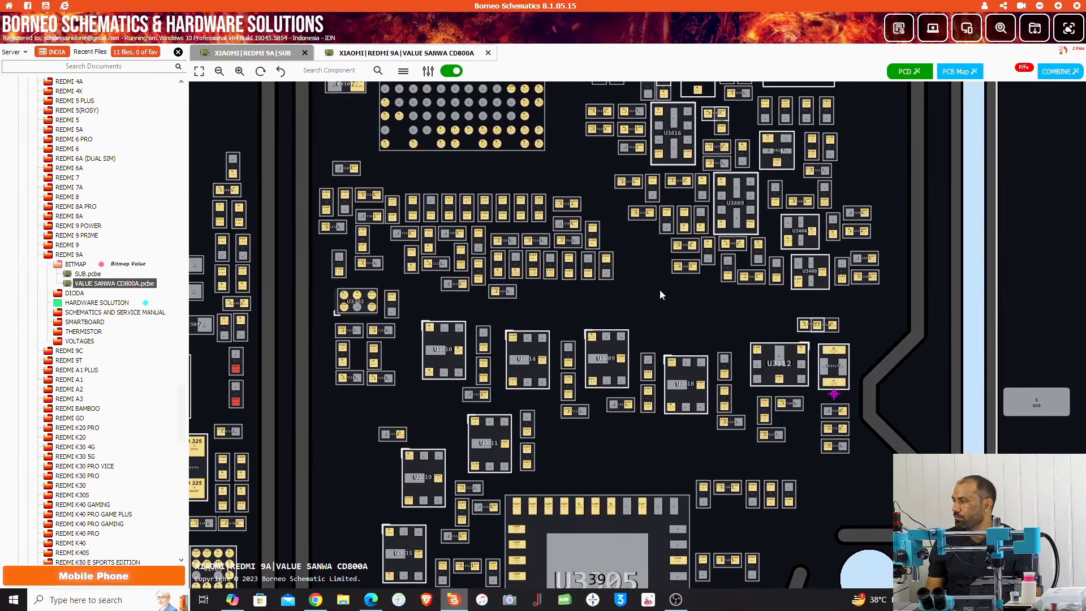
scroll(683, 367, "up", 3)
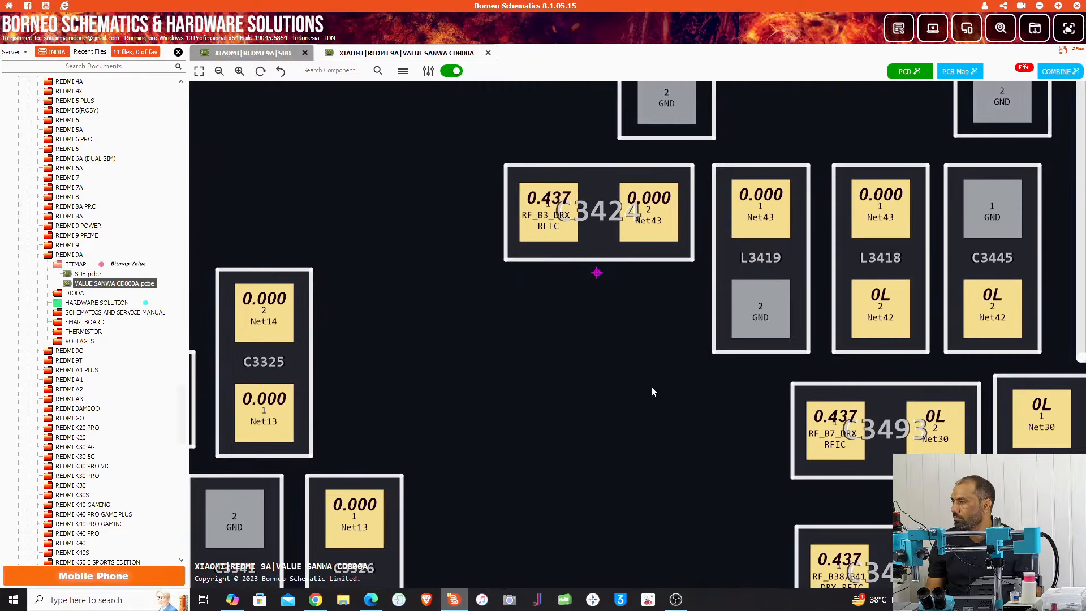
left_click_drag(626, 395, 425, 539)
left_click_drag(739, 259, 490, 506)
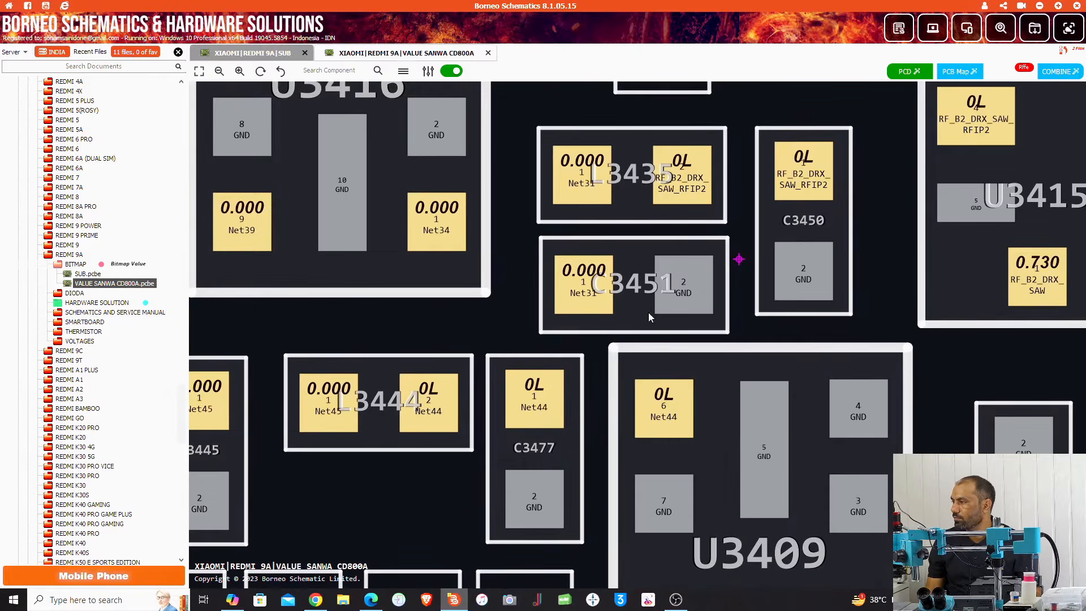
left_click_drag(945, 247, 747, 404)
scroll(790, 375, "down", 5)
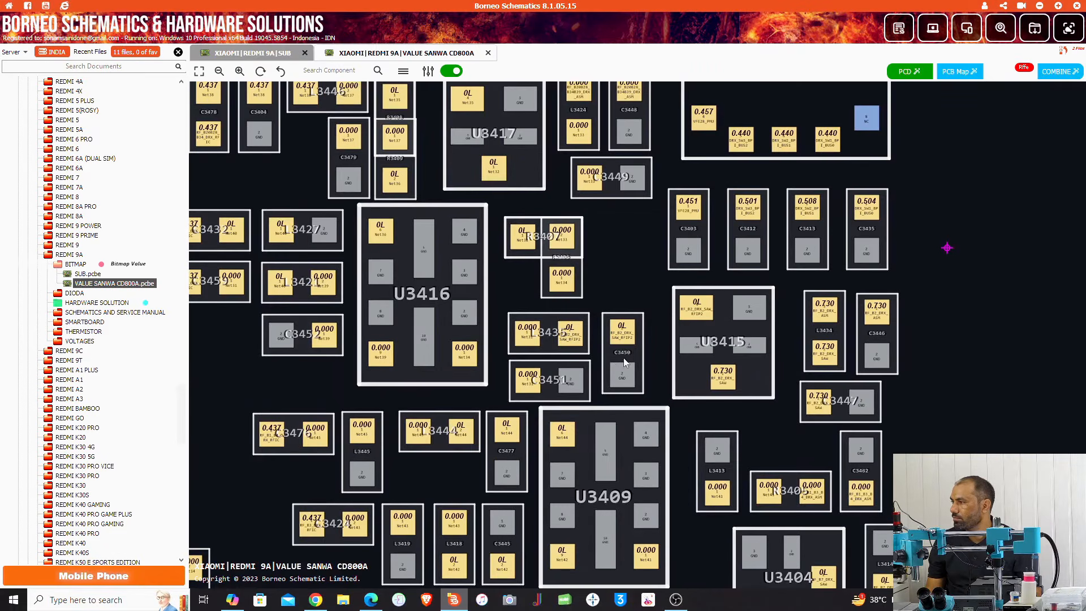
Examine the diode values and line names on capacitor C502 and resistor R501 near U201, and return to the wide board view.
left_click_drag(614, 354, 1081, 387)
left_click_drag(386, 391, 987, 286)
left_click_drag(560, 366, 740, 182)
mouse_move(648, 390)
left_mouse_down()
mouse_move(674, 323)
mouse_move(822, 115)
left_mouse_up()
left_click_drag(508, 388, 580, 401)
scroll(503, 339, "up", 6)
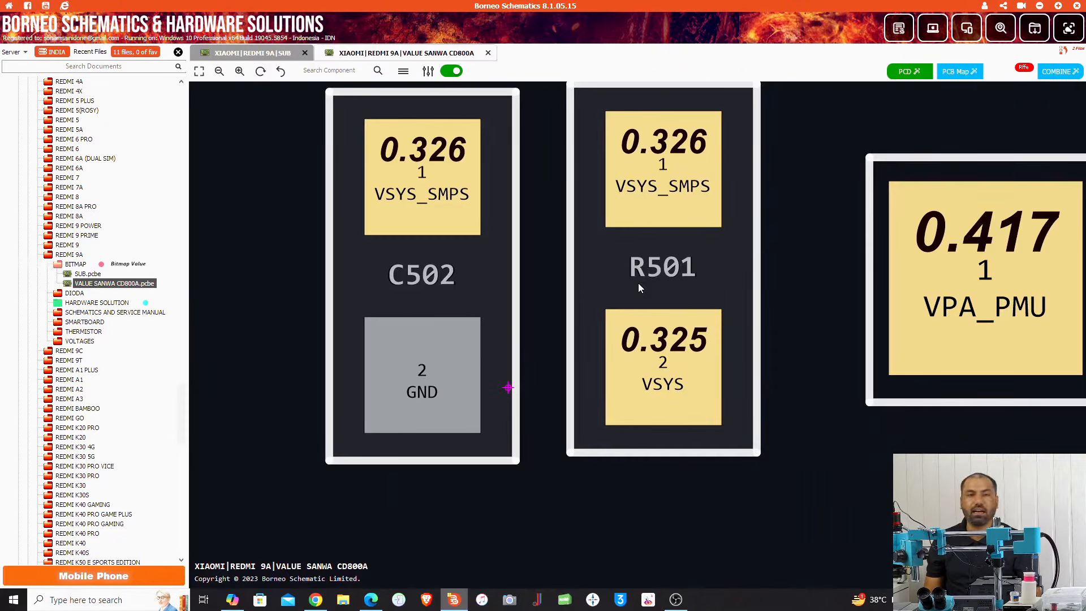
scroll(639, 285, "down", 5)
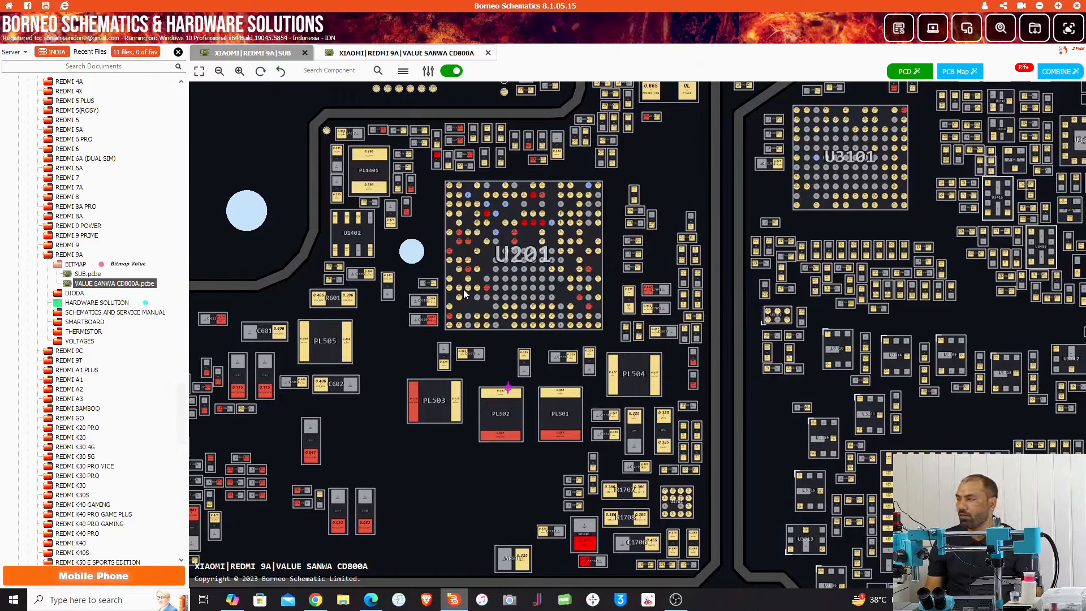
scroll(638, 332, "down", 5)
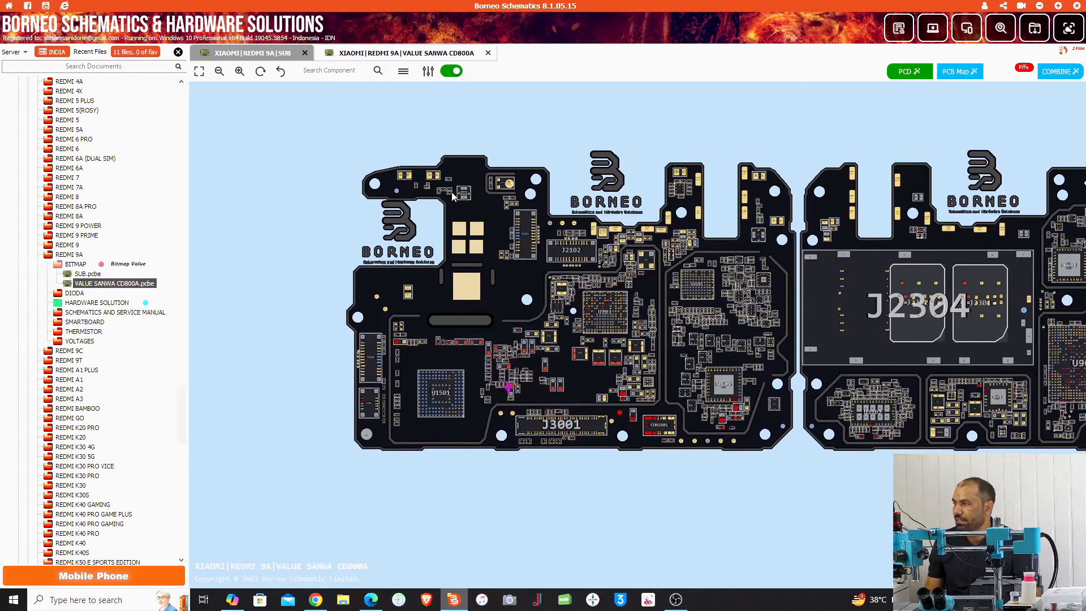
Highlight the VS2_PMU net from pin 1 of coil PL1401 and follow its path across the main board.
scroll(559, 300, "up", 10)
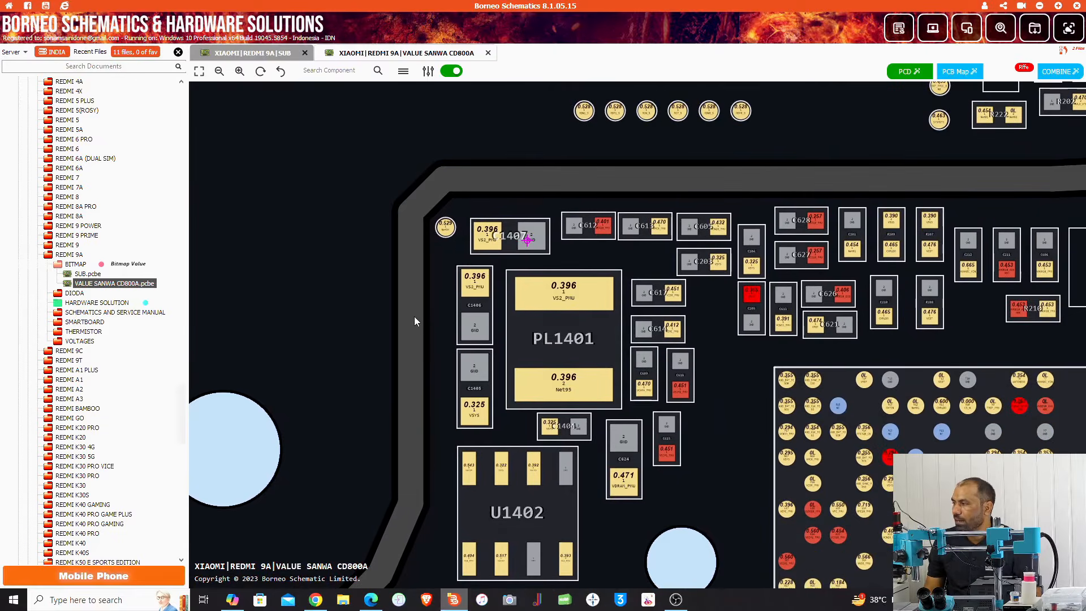
left_click(577, 265)
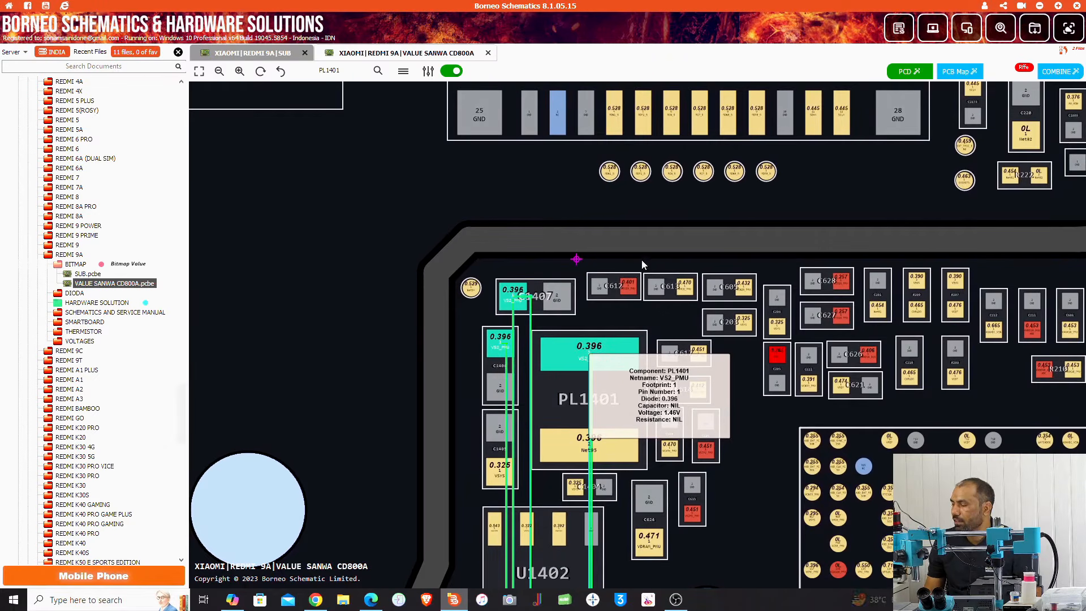
scroll(605, 236, "down", 5)
scroll(606, 237, "down", 3)
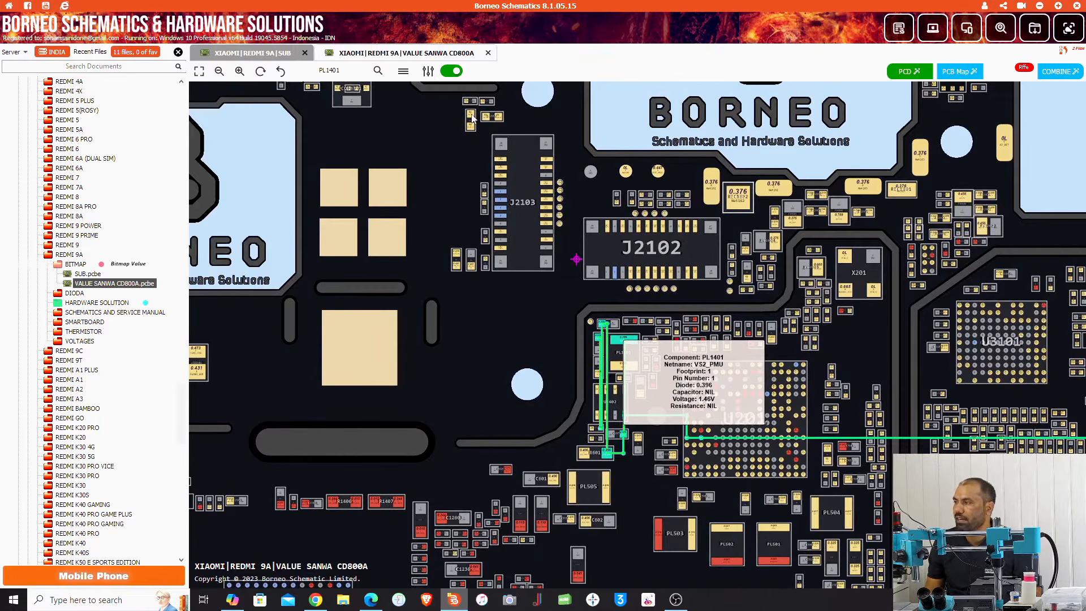
scroll(474, 124, "down", 4)
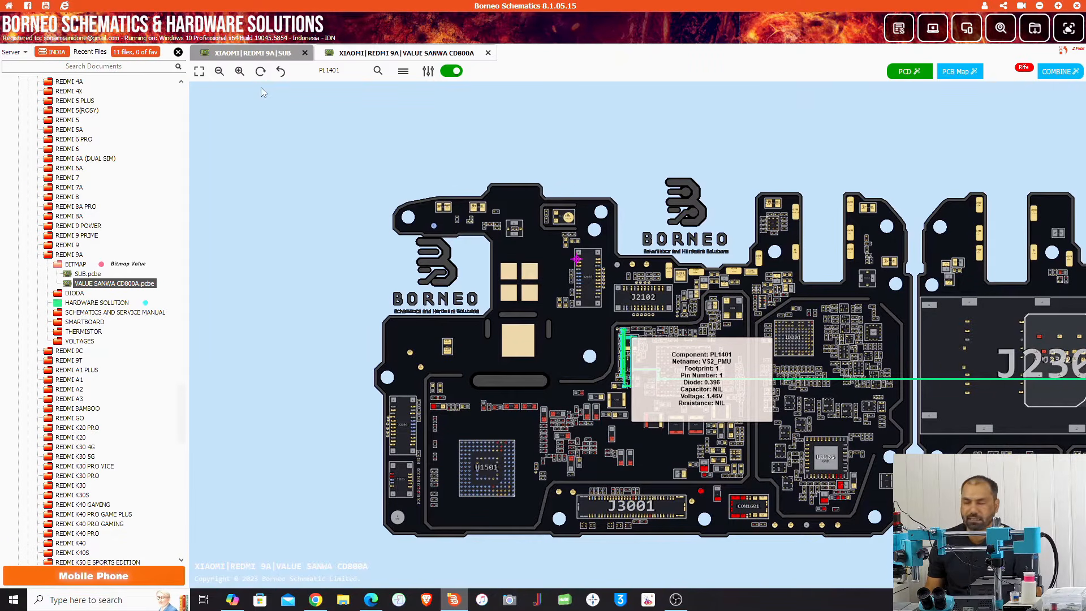
Fit the whole main board in the view, and try zooming out and in on its centre.
left_click(199, 73)
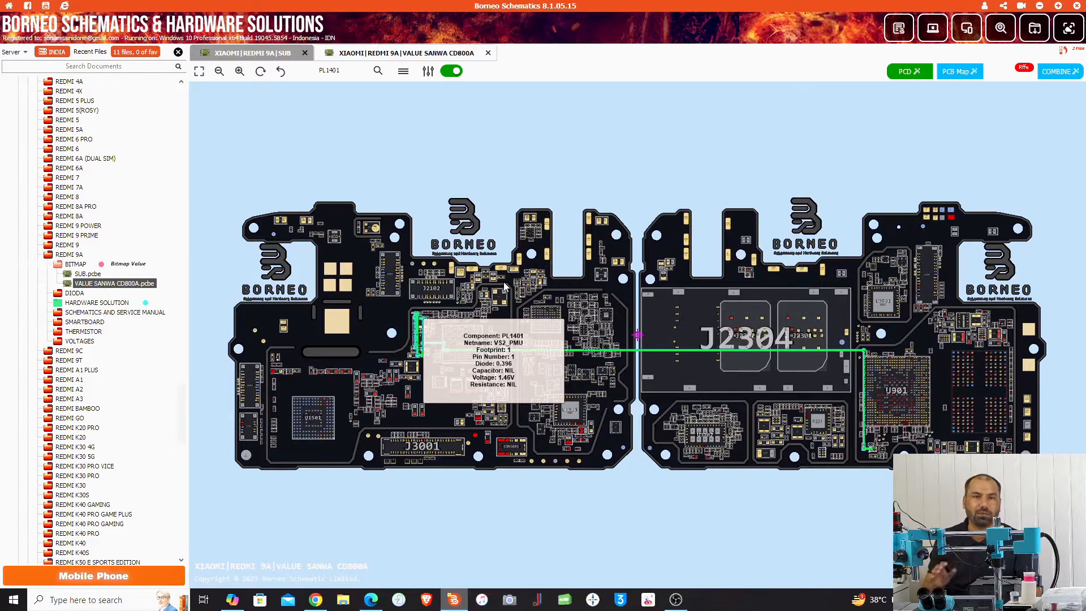
left_click(219, 72)
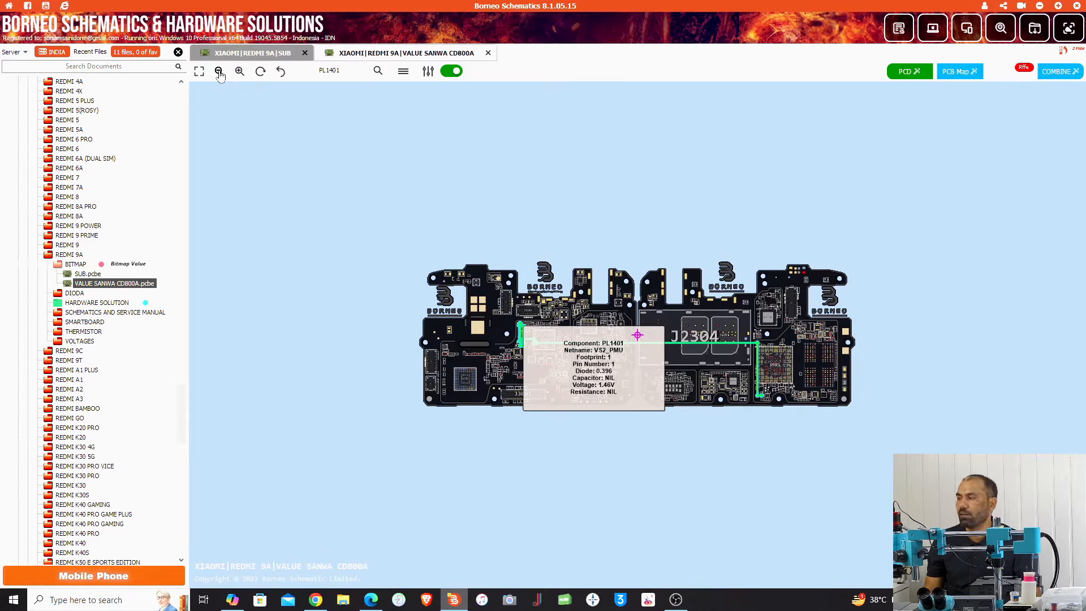
left_click(239, 71)
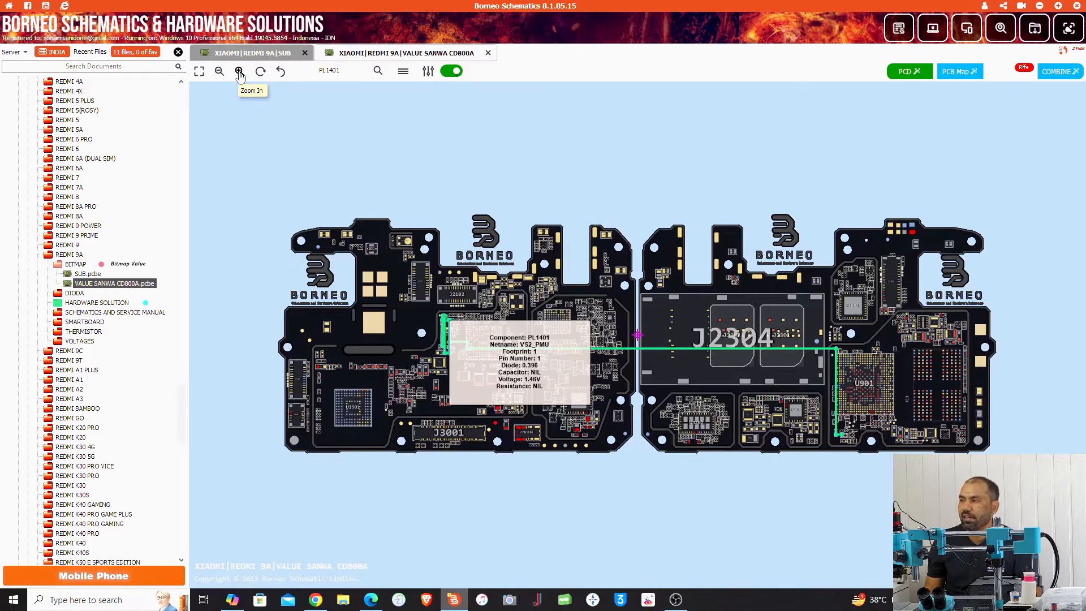
left_click(239, 72)
left_click(240, 72)
left_click(239, 72)
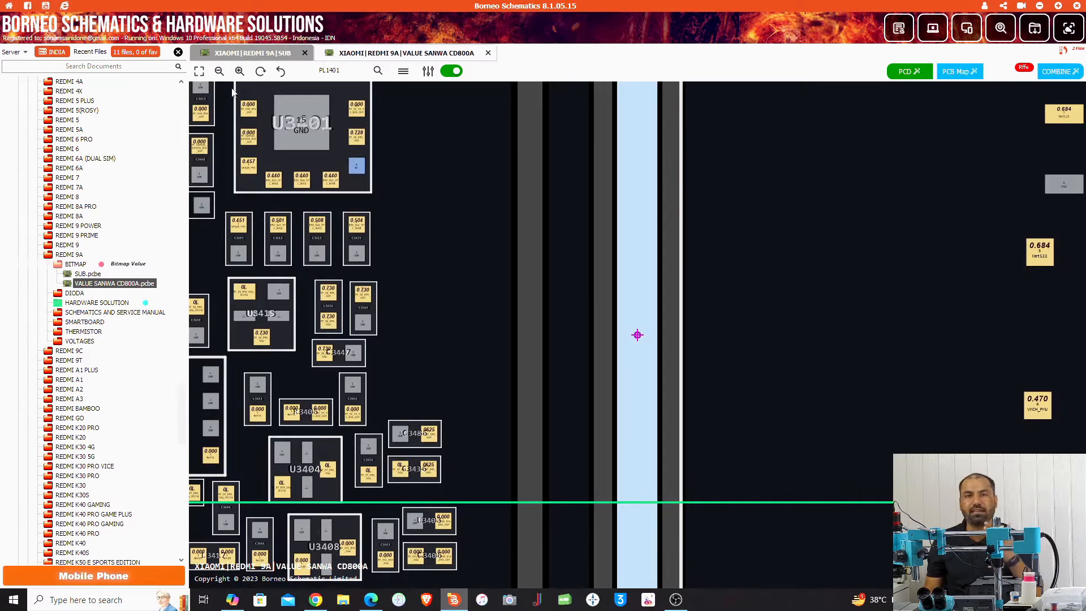
Rotate the fitted board view by 180 degrees and return it to its original orientation.
left_click(260, 72)
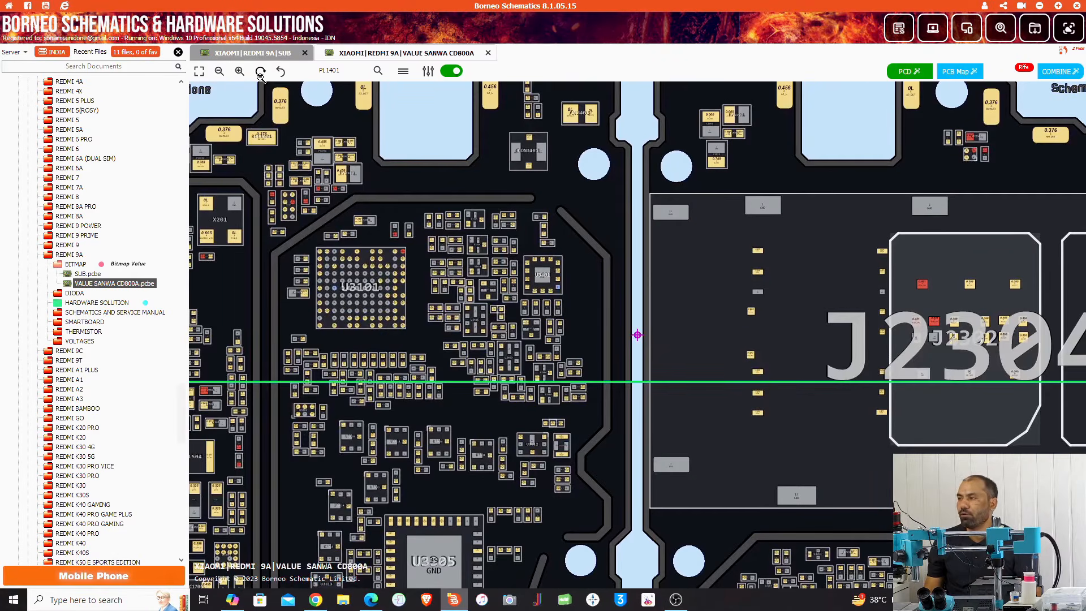
left_click(261, 72)
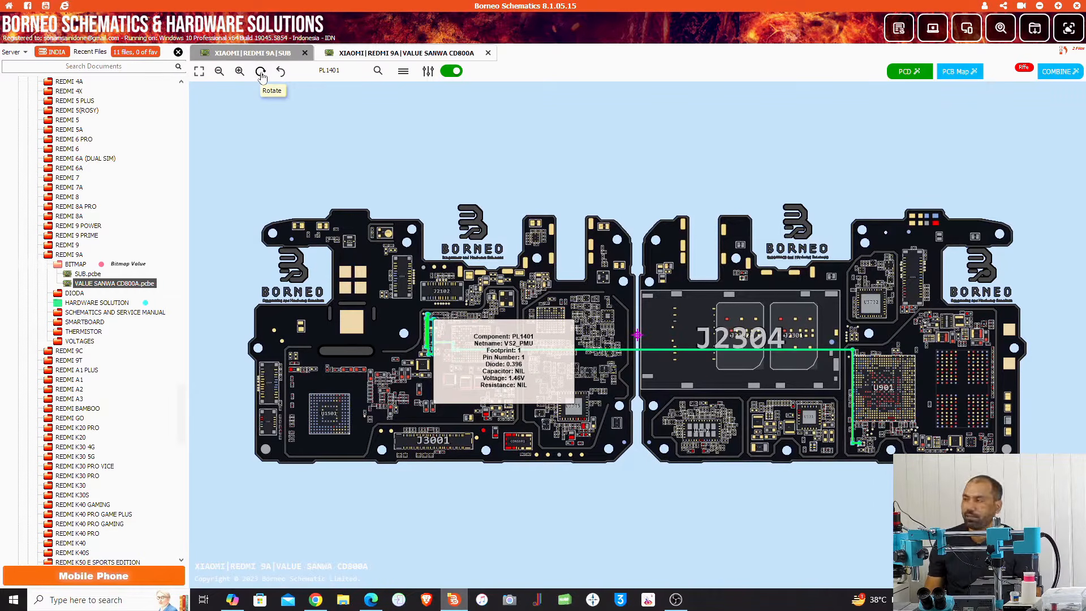
left_click(261, 72)
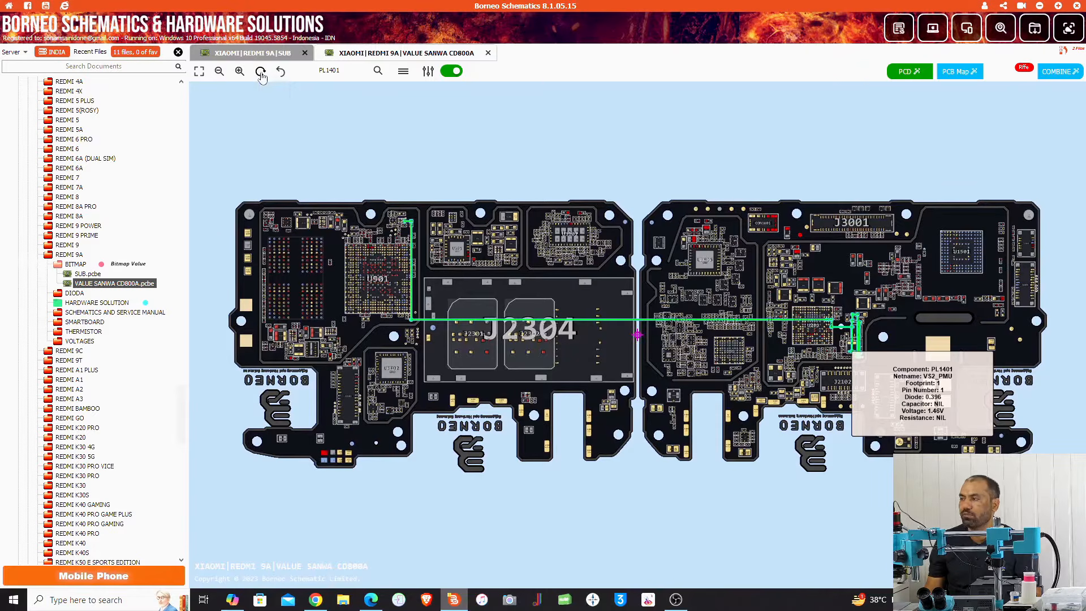
left_click(261, 72)
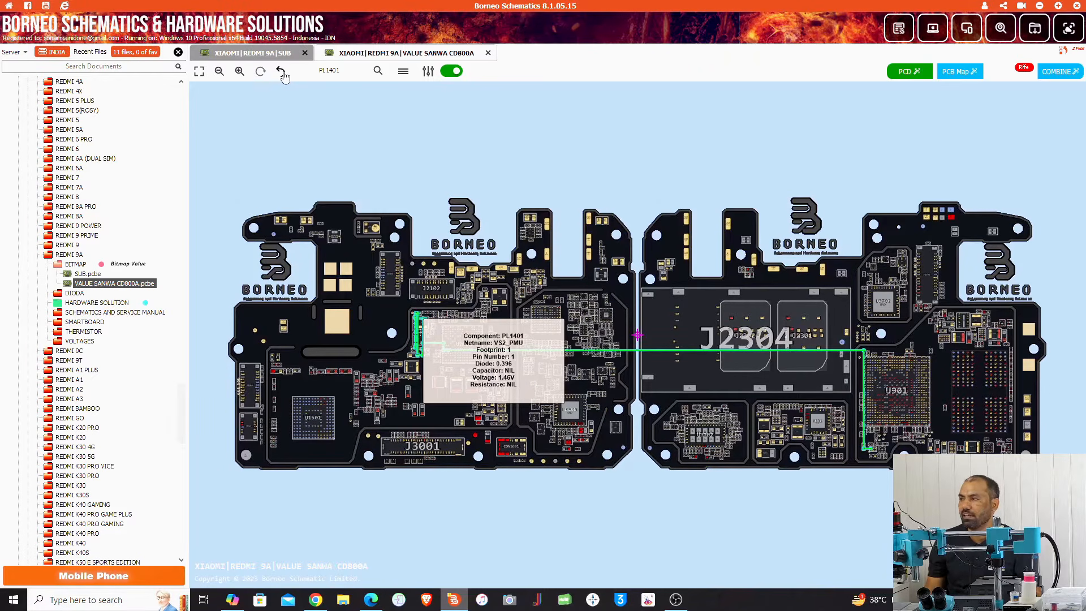
Mirror the board view horizontally and restore its normal orientation.
left_click(283, 73)
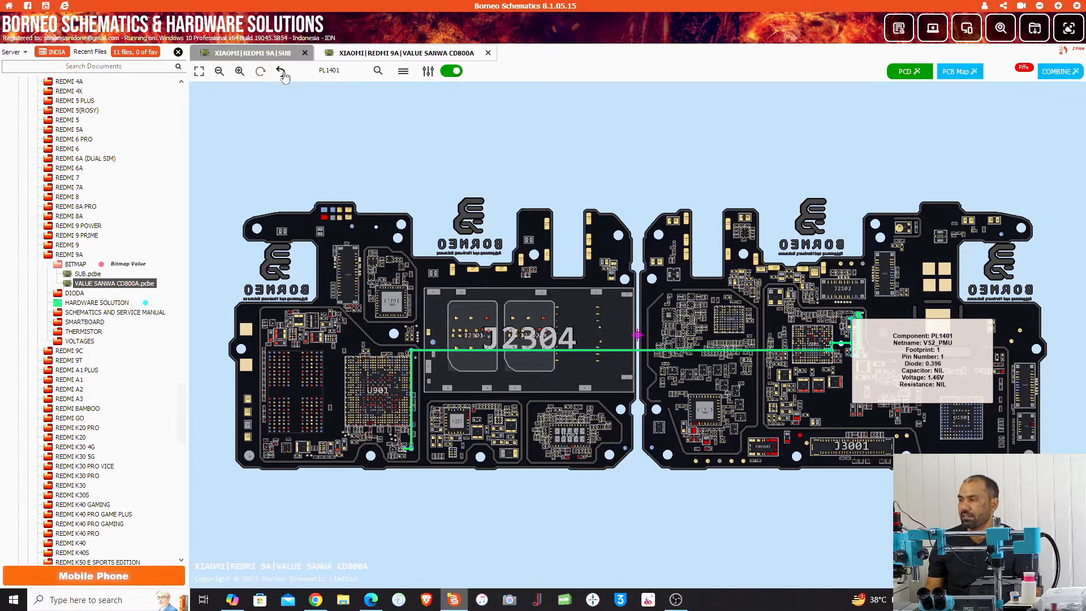
left_click(283, 74)
left_click(283, 74)
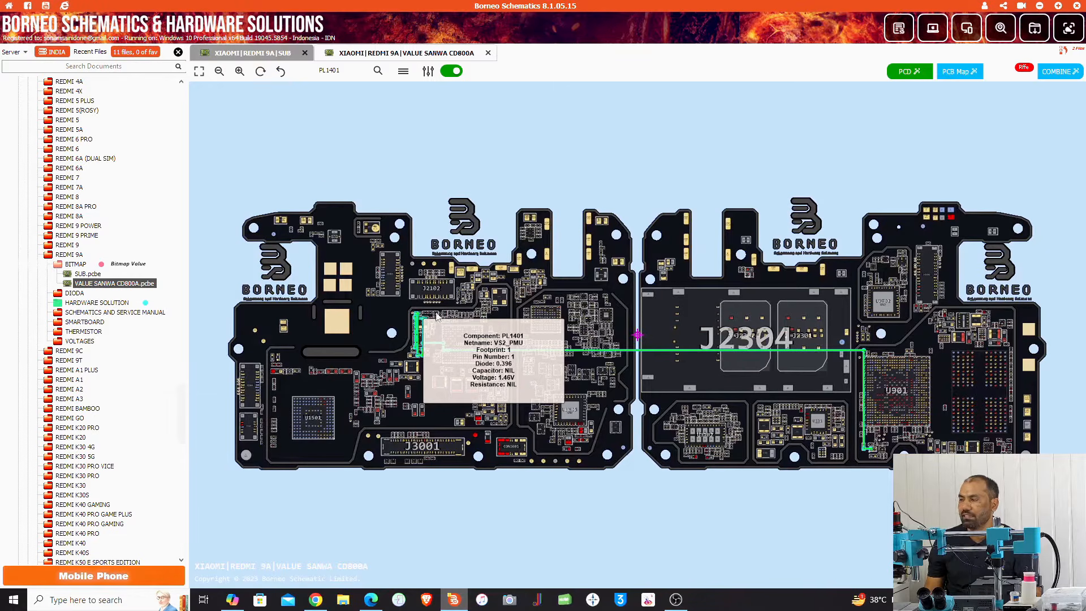
Replace the component search text with "r", locate resistor R2617 from the suggestions, and return to the wide board view.
left_click(325, 74)
key("Return")
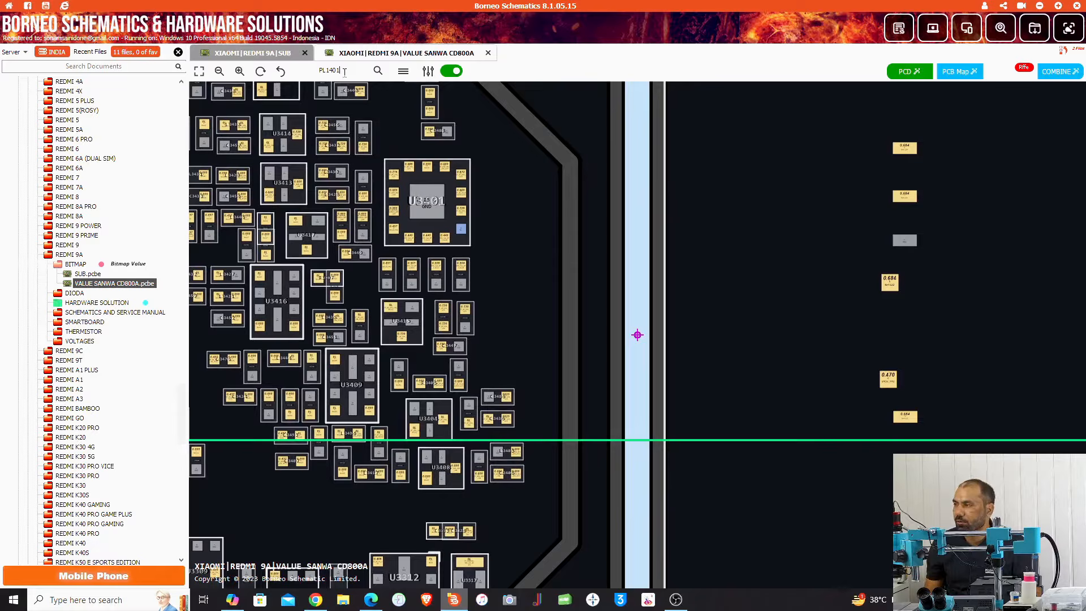
key("BackSpace")
key("BackSpace")
key("BackSpace")
key("BackSpace")
key("BackSpace")
key("BackSpace")
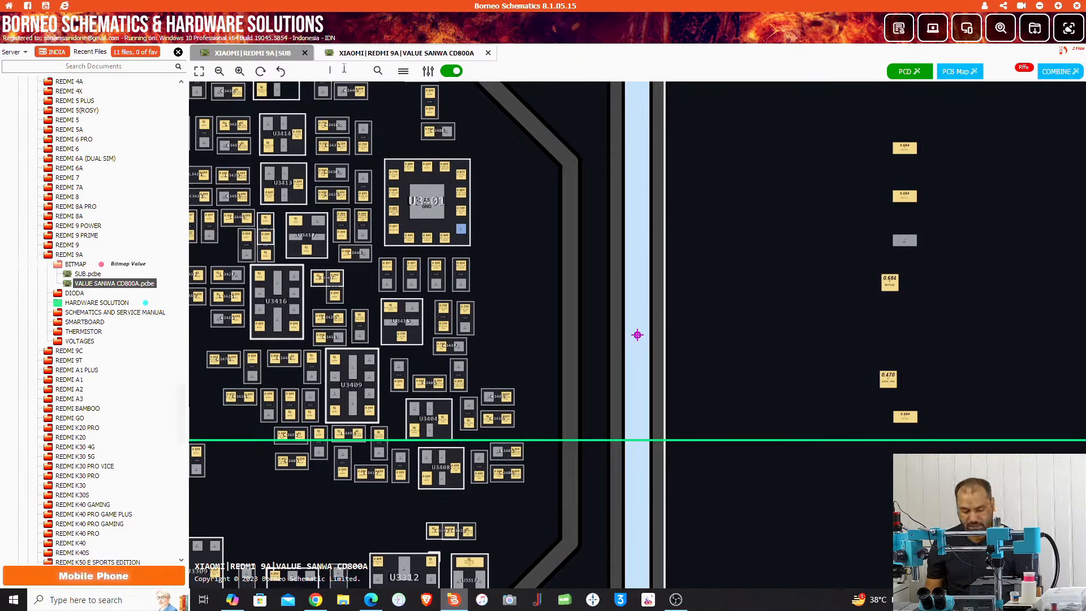
type("r")
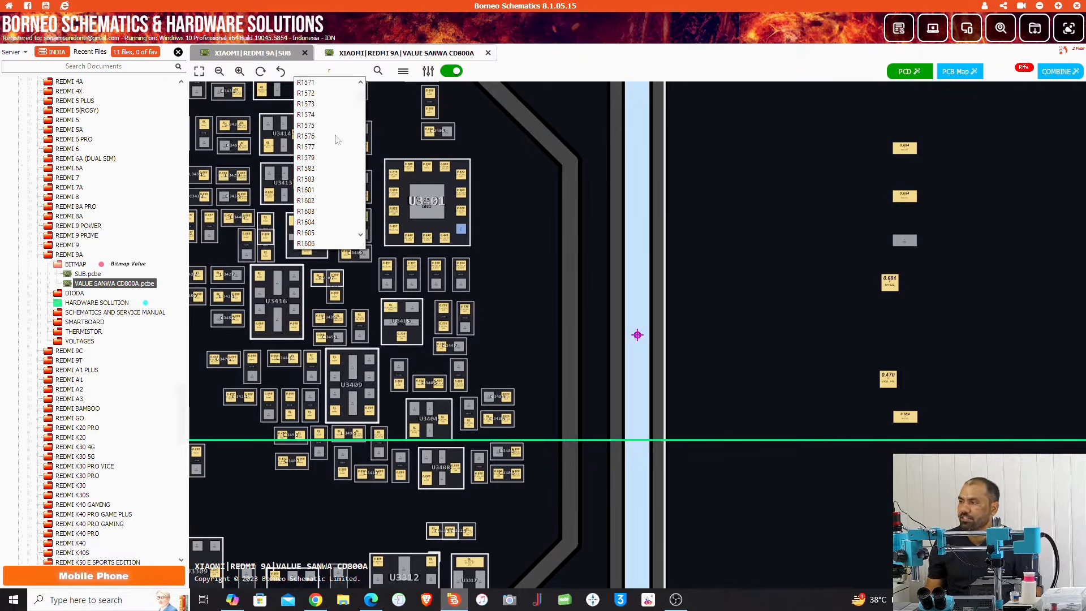
scroll(335, 140, "down", 10)
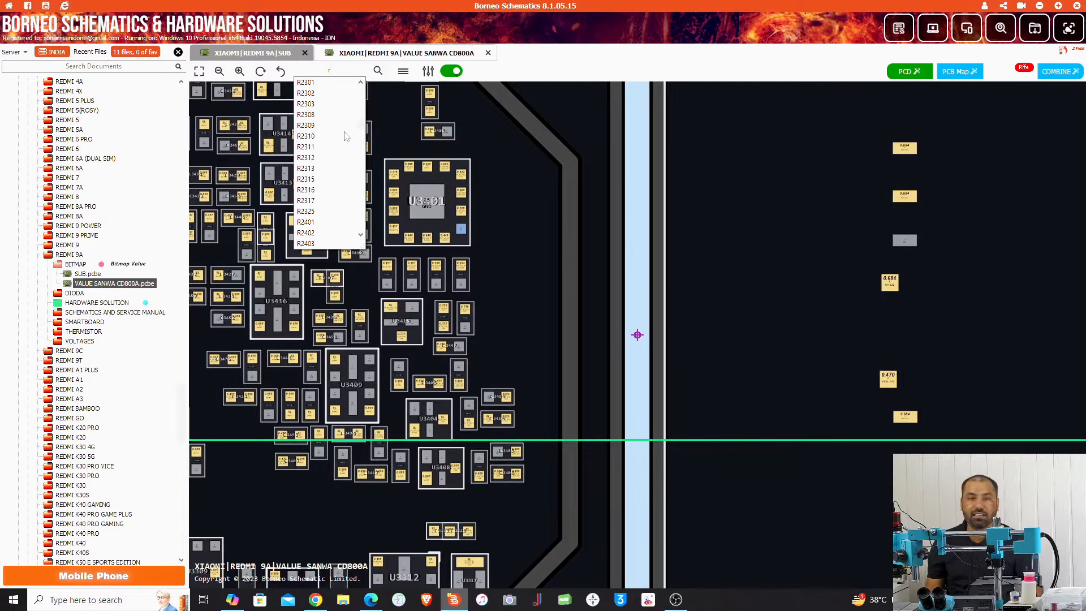
scroll(347, 137, "down", 10)
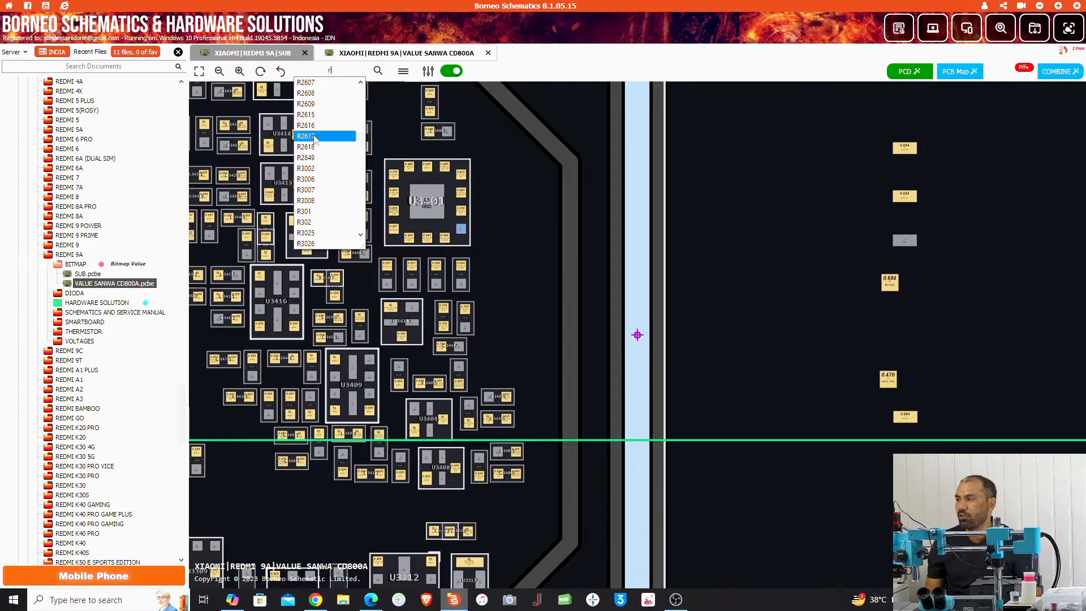
left_click(316, 138)
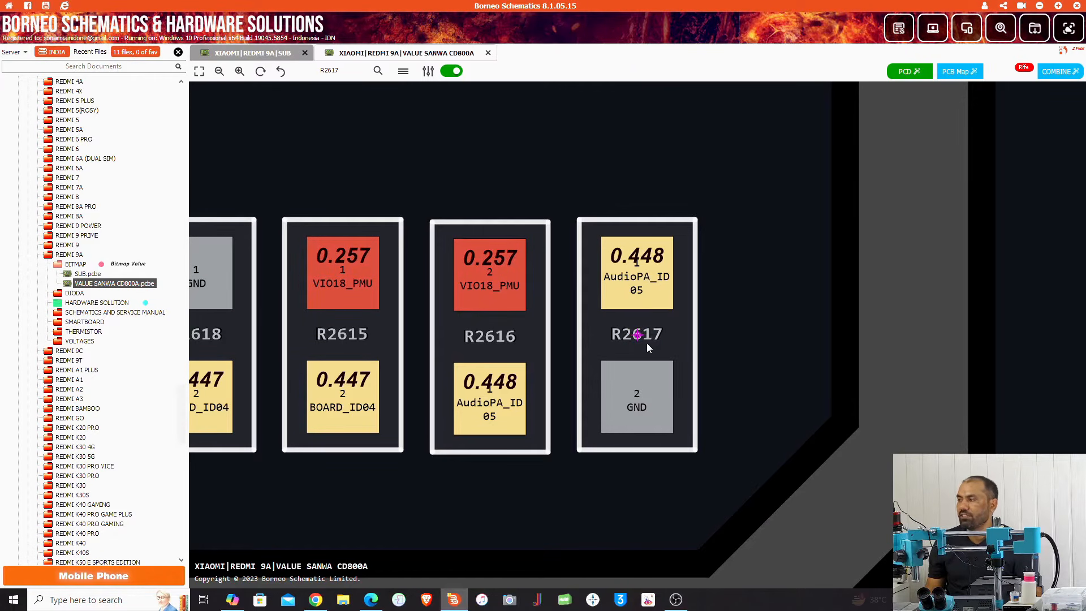
scroll(647, 341, "down", 1)
scroll(647, 340, "down", 5)
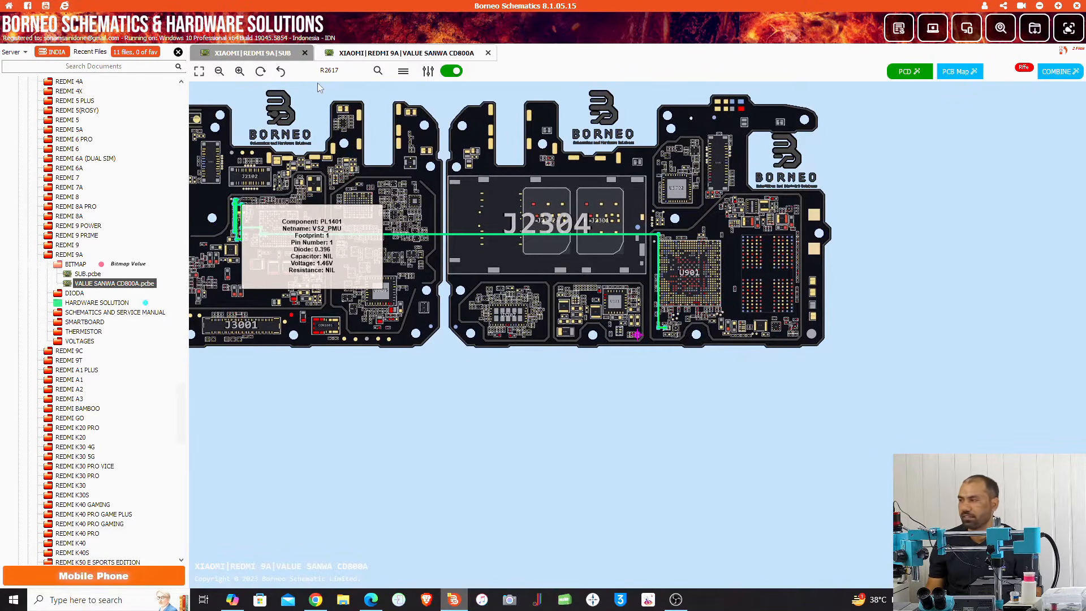
View the board's active layer list, and open the screen display options.
left_click(404, 72)
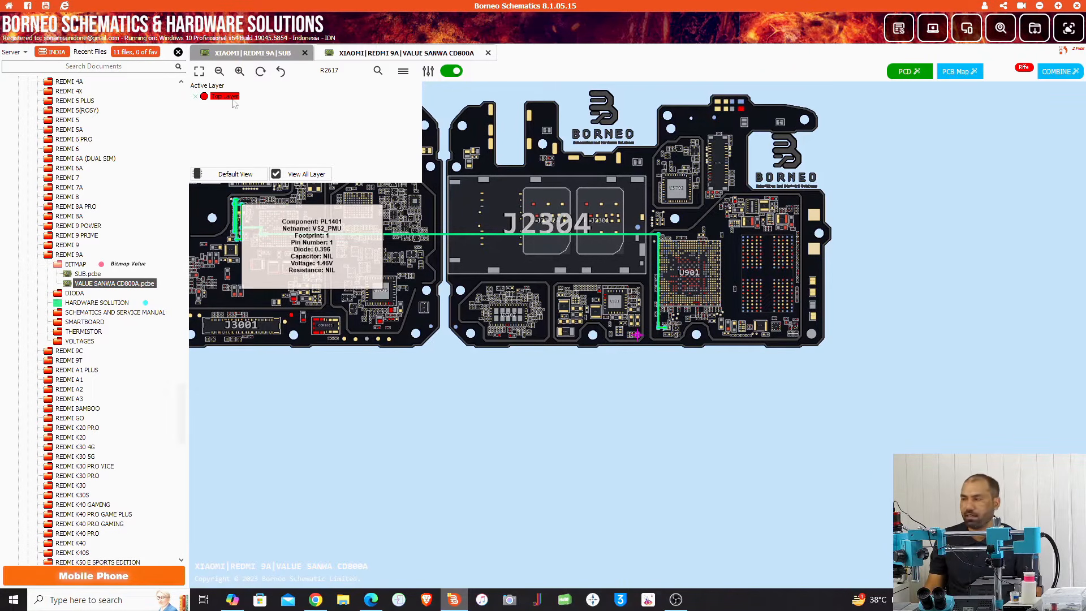
left_click(471, 107)
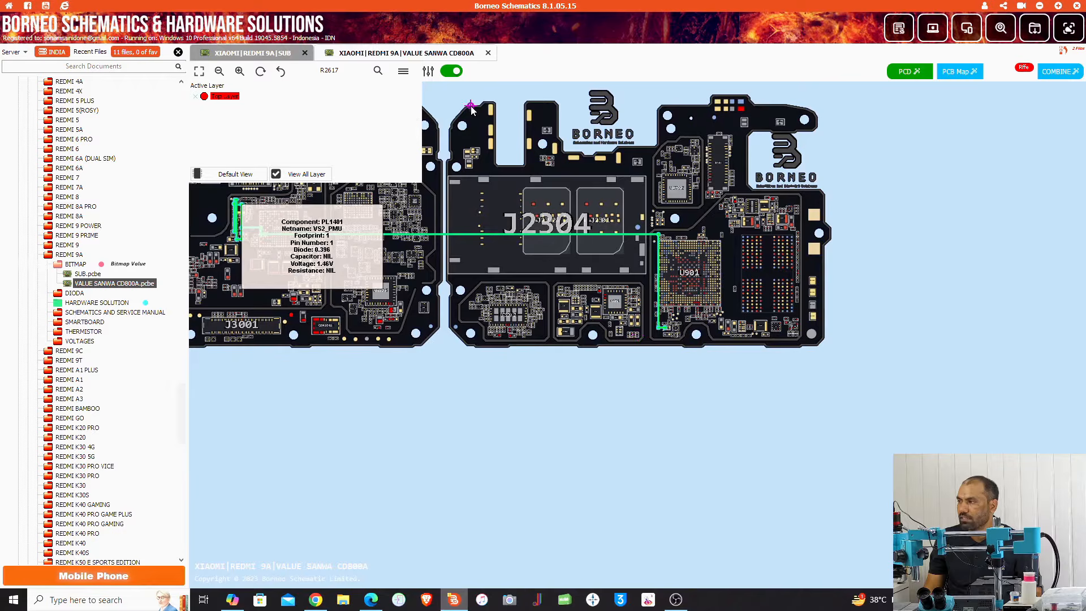
left_click(428, 72)
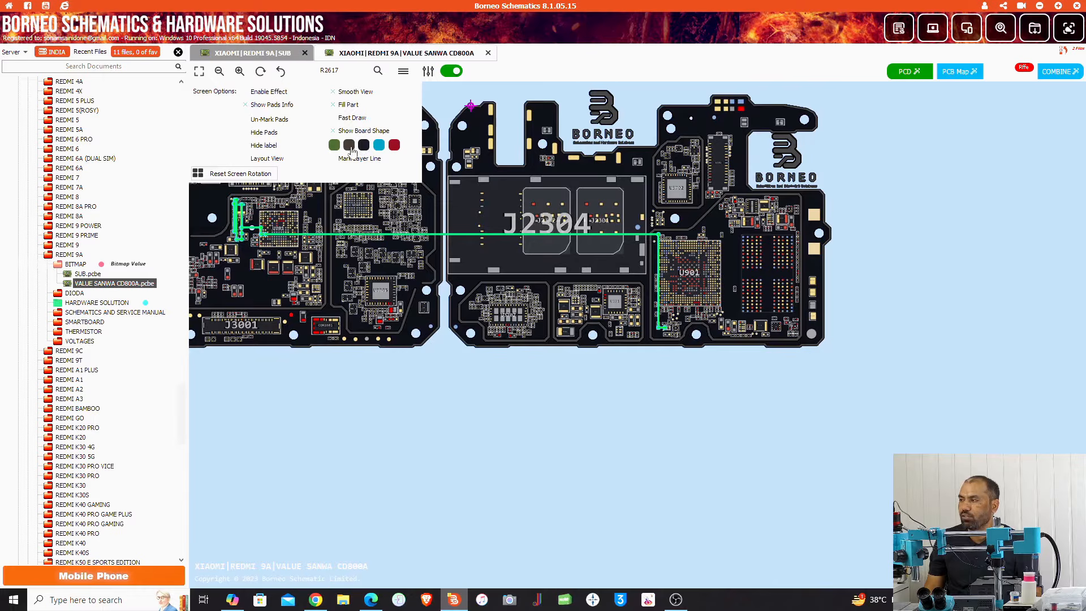
Try the blue and red board colours on the main board, and switch back to the original near-black colour.
left_click(380, 148)
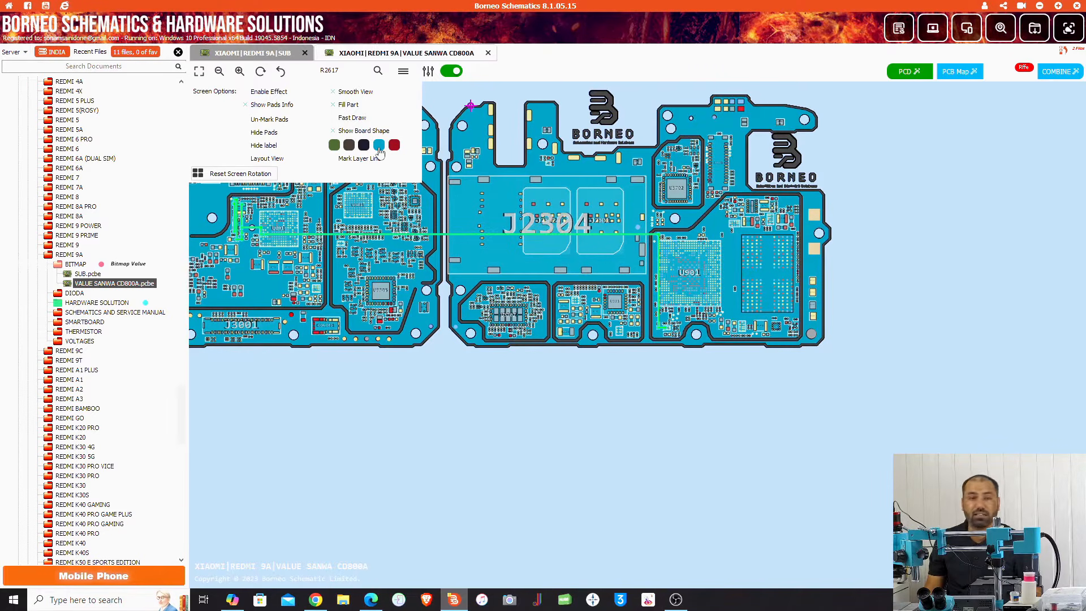
left_click(394, 146)
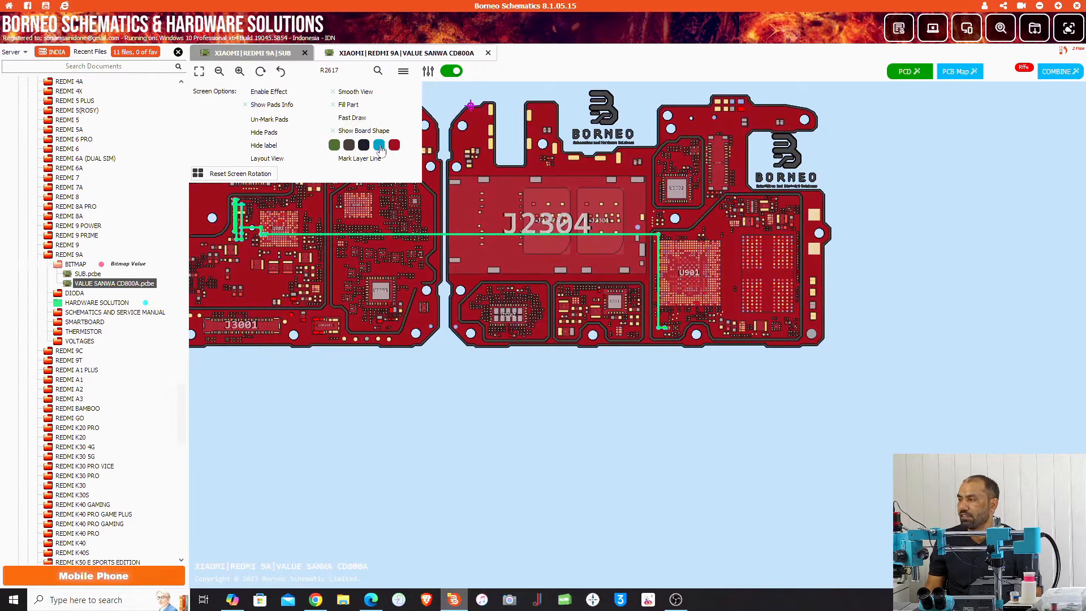
left_click(362, 147)
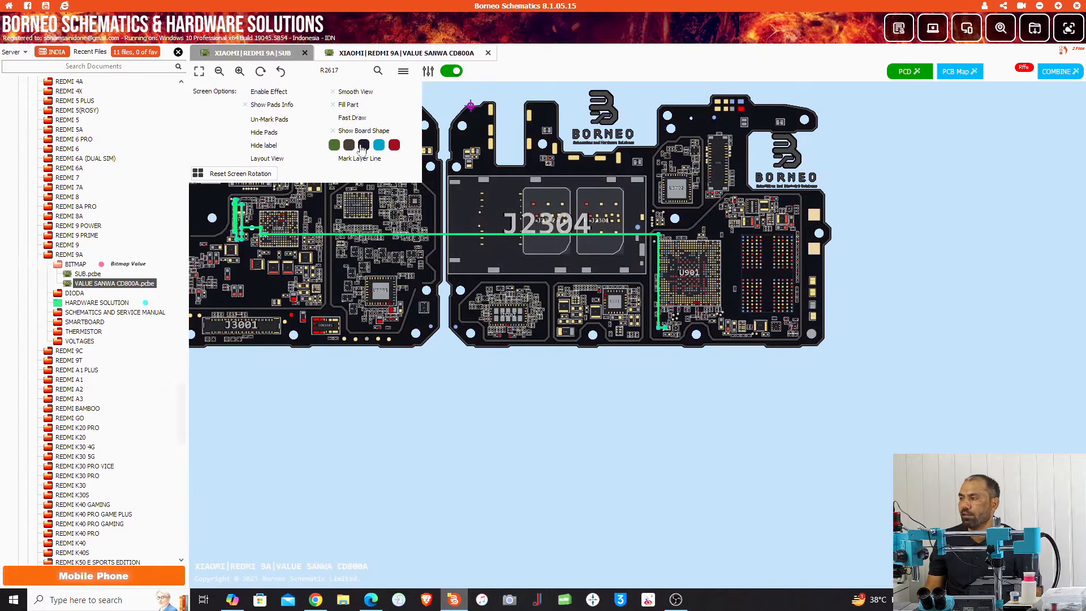
Change the main board's colour to green and close the screen display options.
left_click(353, 149)
left_click(338, 150)
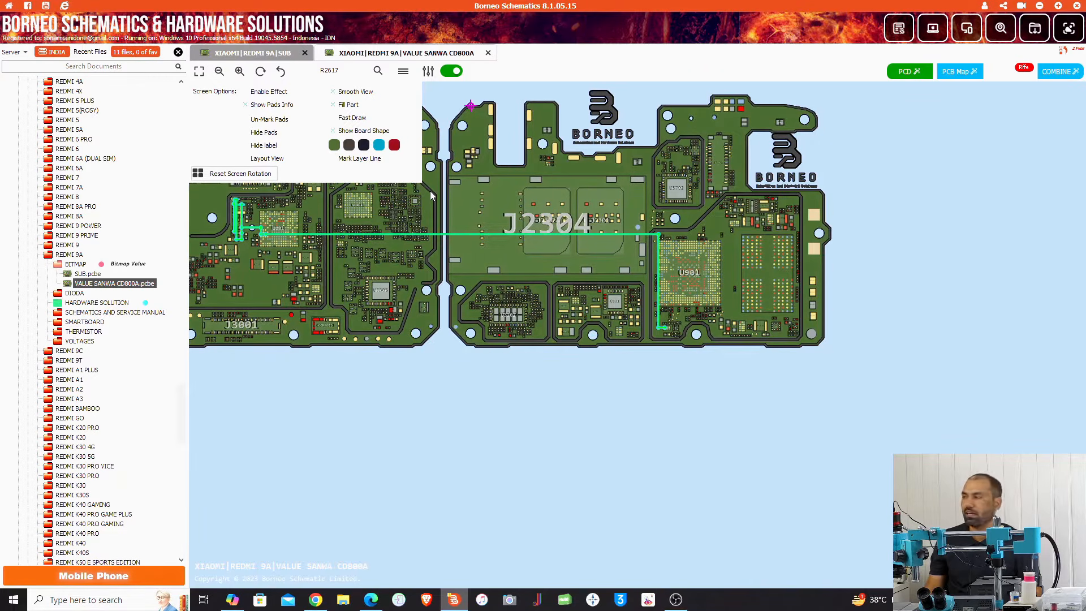
left_click(427, 72)
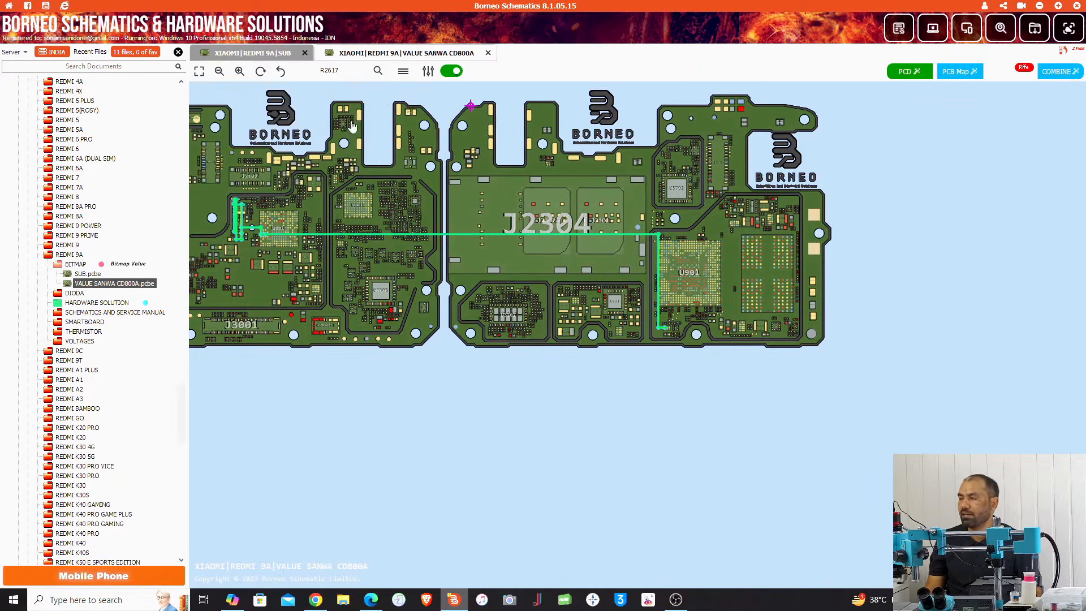
Turn off the net connection lines and select the VCORE pad of PL502 below U201.
left_click(456, 72)
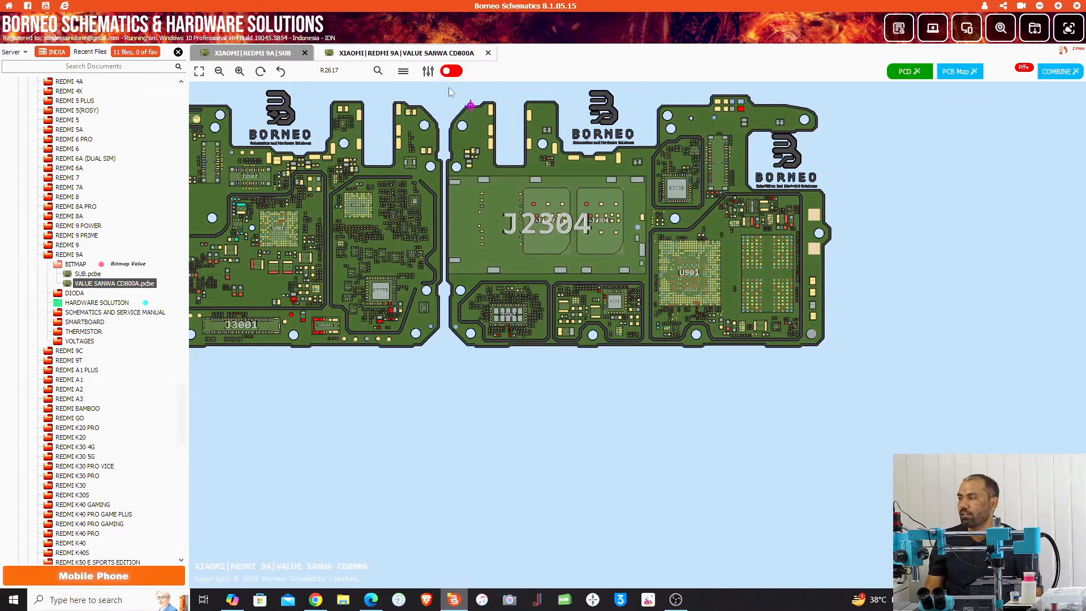
scroll(585, 260, "up", 5)
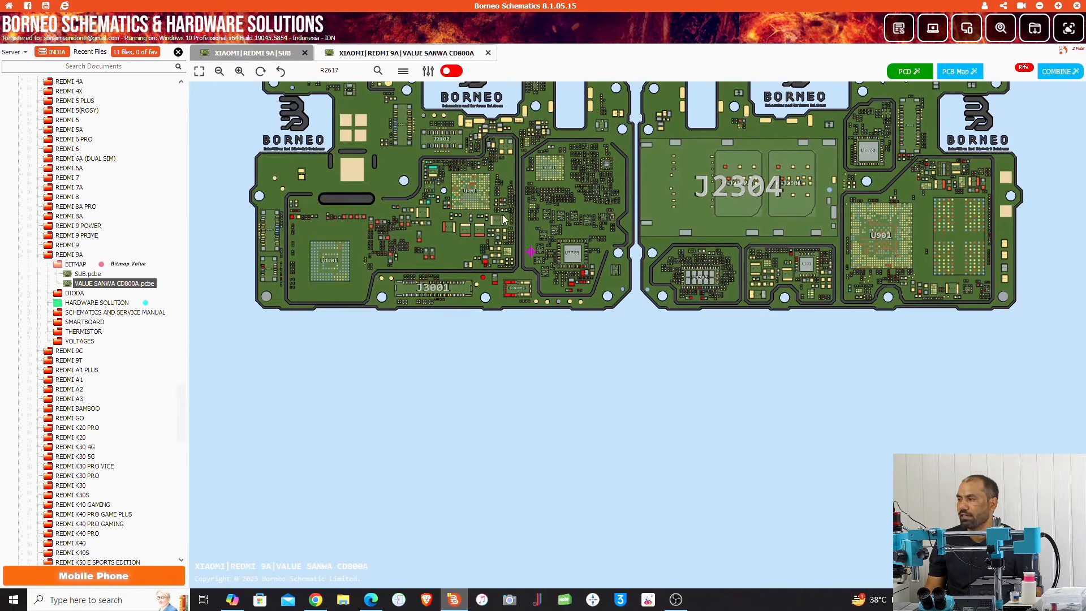
left_click(541, 374)
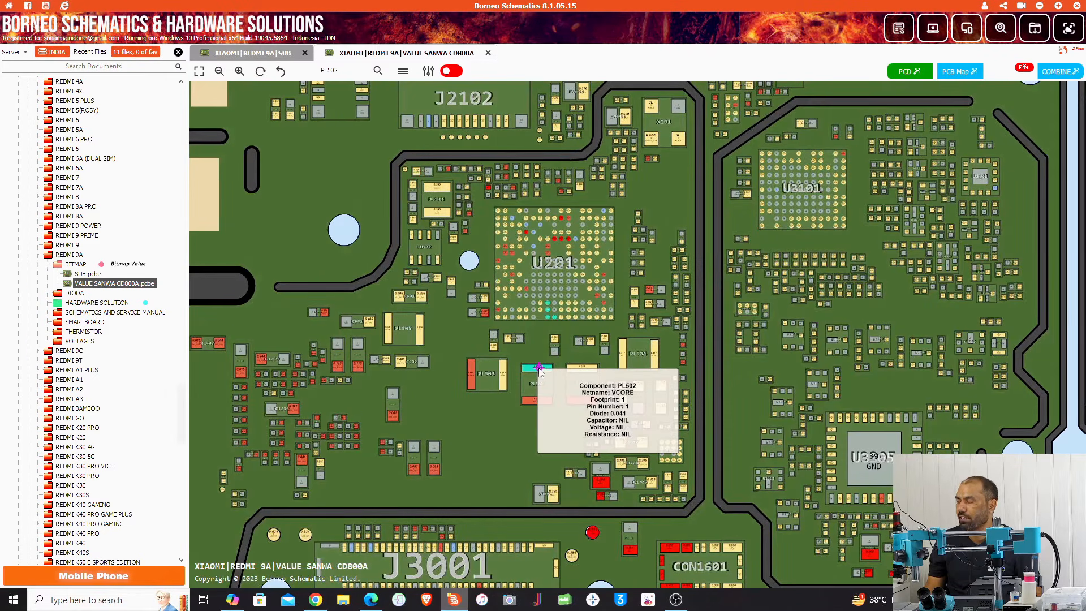
scroll(501, 377, "down", 8)
left_click_drag(680, 476, 525, 358)
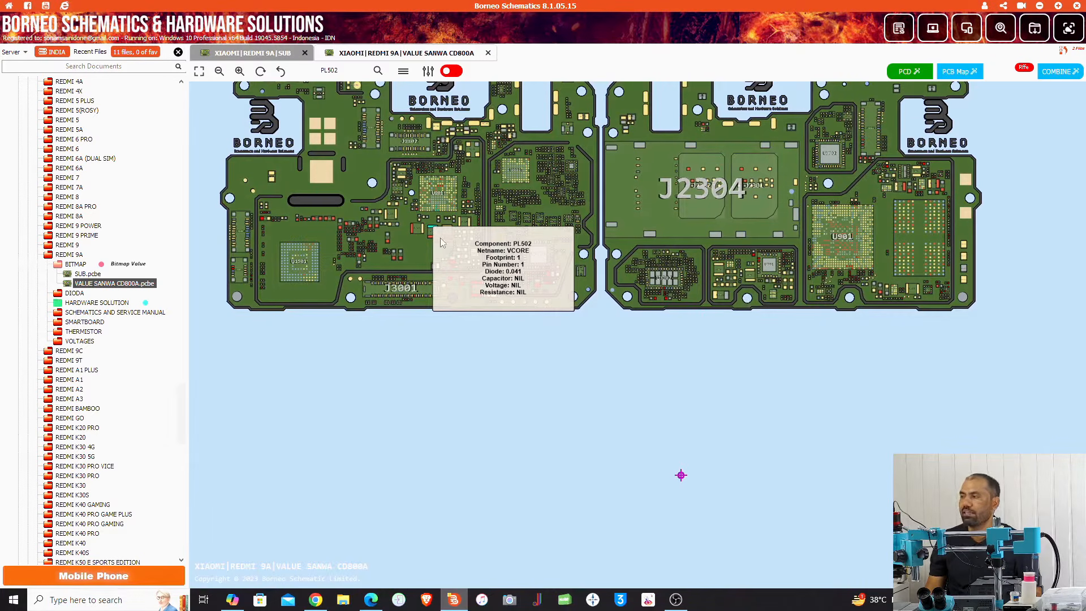
Examine the highlighted VCORE pads on PL502 and U201 without lines, and turn the net connection lines back on.
scroll(440, 239, "up", 5)
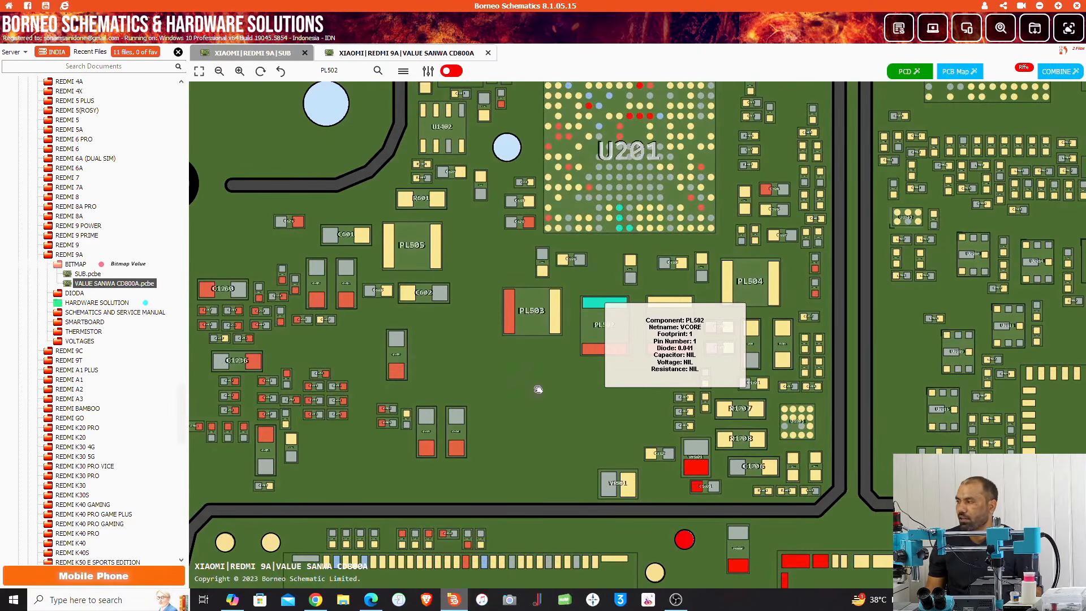
scroll(510, 334, "up", 3)
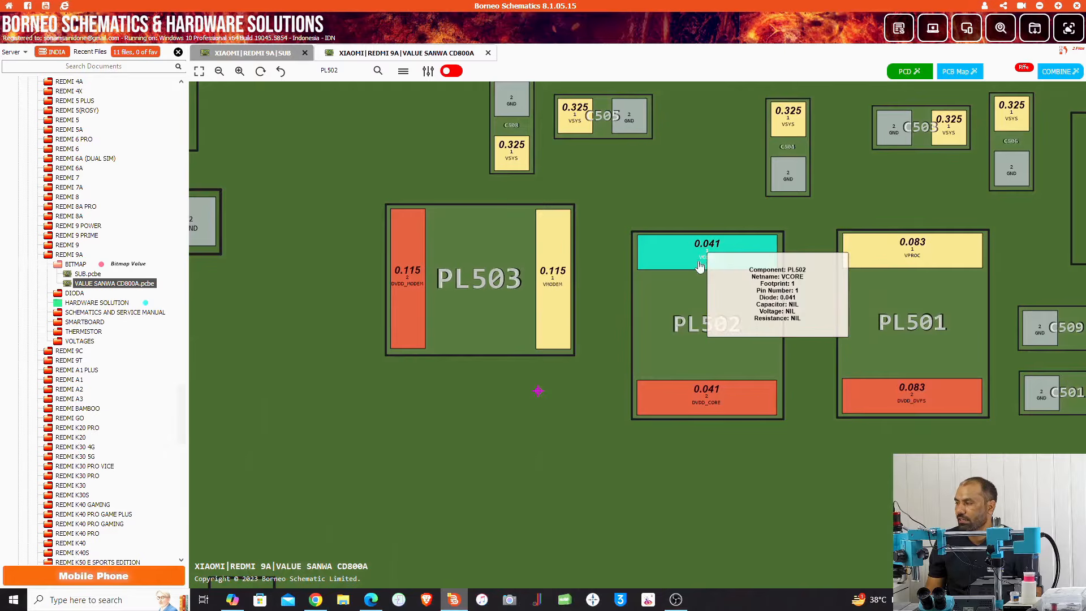
scroll(700, 272, "up", 5)
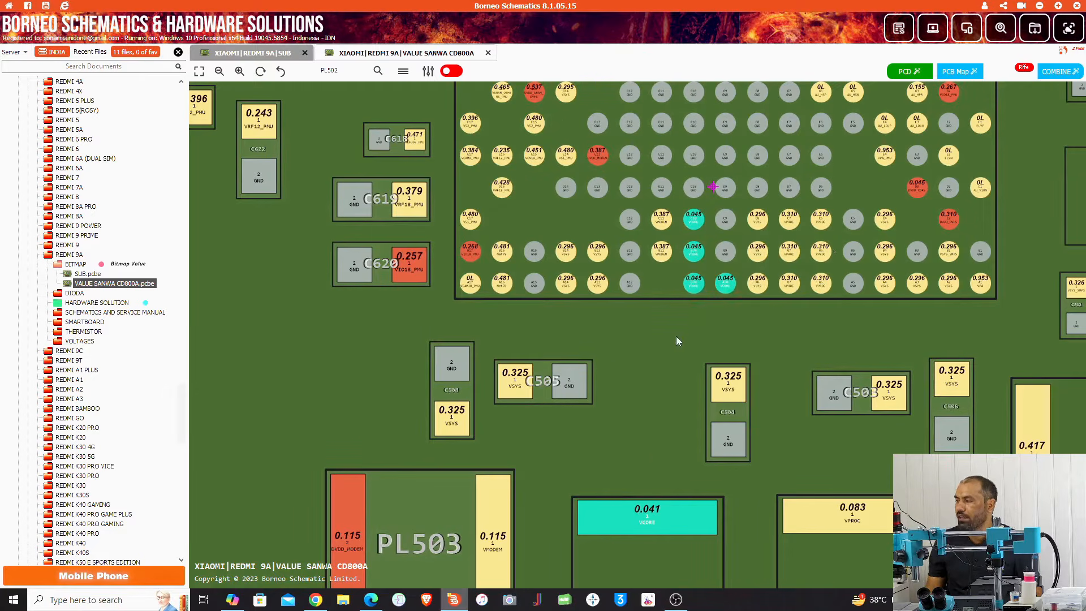
scroll(650, 333, "down", 5)
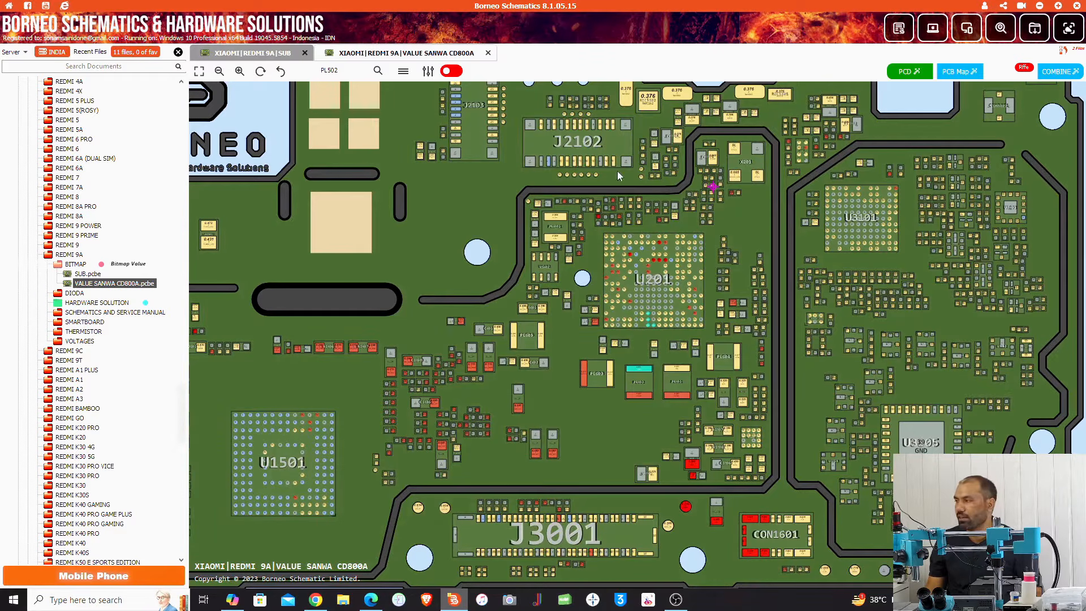
left_click(456, 71)
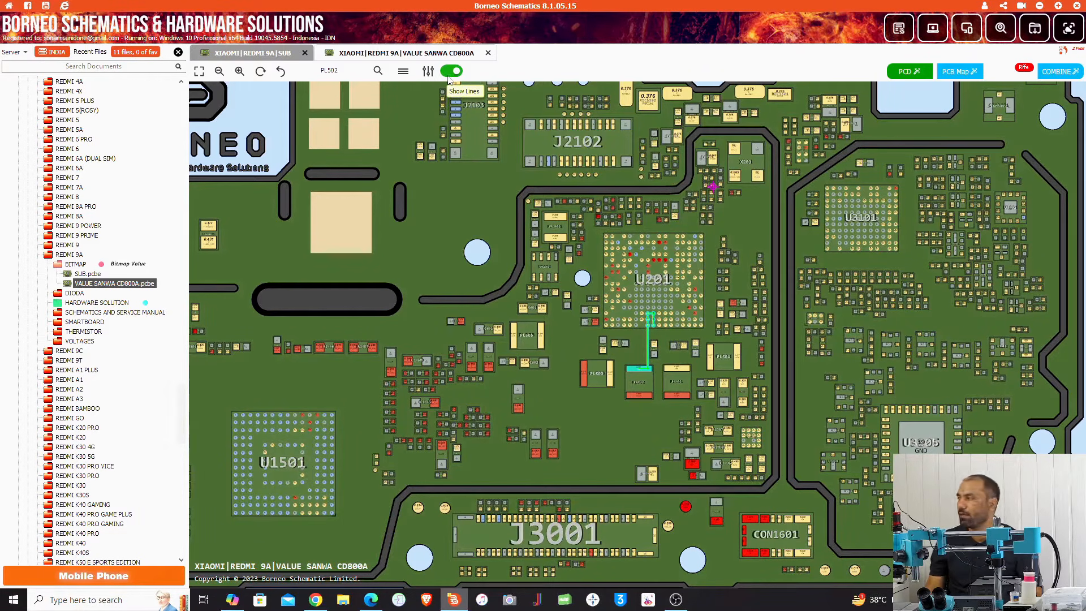
Open the Part Compatible Database, look up compatible parts for PL1401 beside U201, and close the database.
left_click(910, 72)
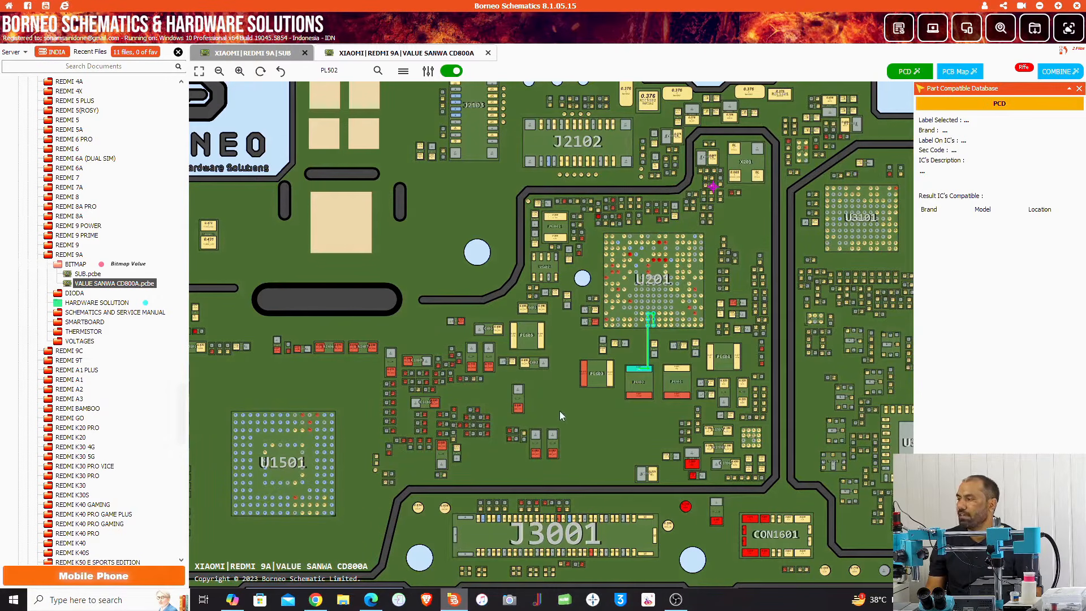
left_click_drag(561, 414, 500, 390)
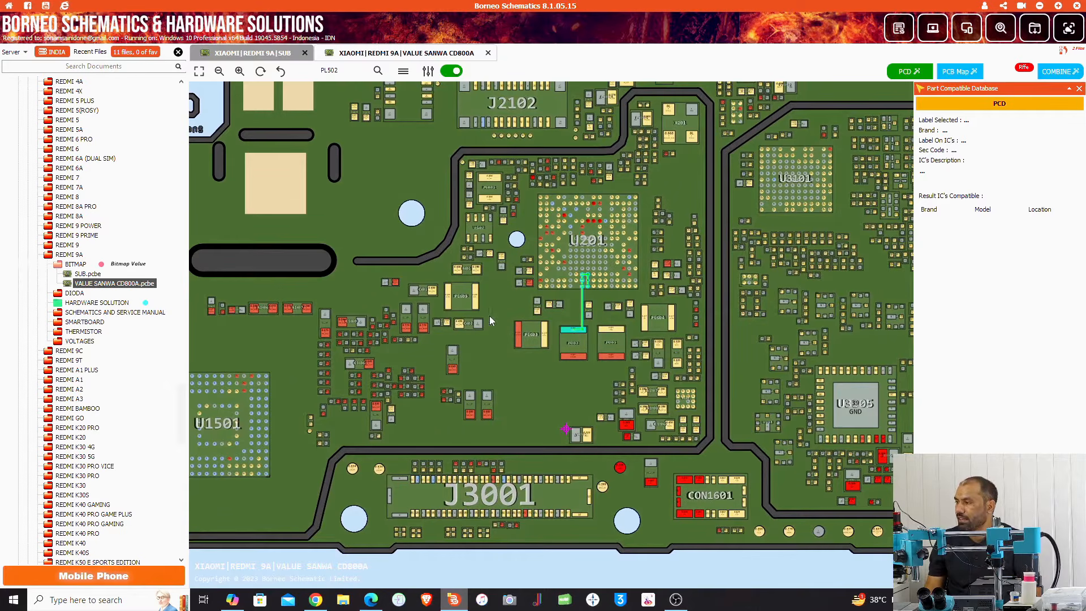
left_click(585, 238)
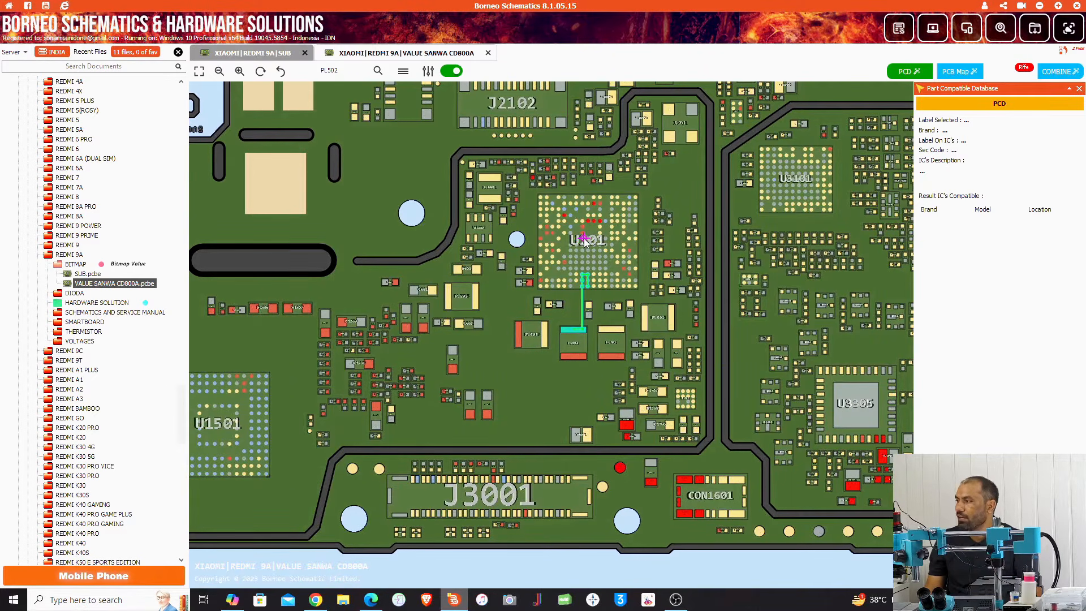
scroll(586, 241, "up", 5)
scroll(610, 337, "down", 2)
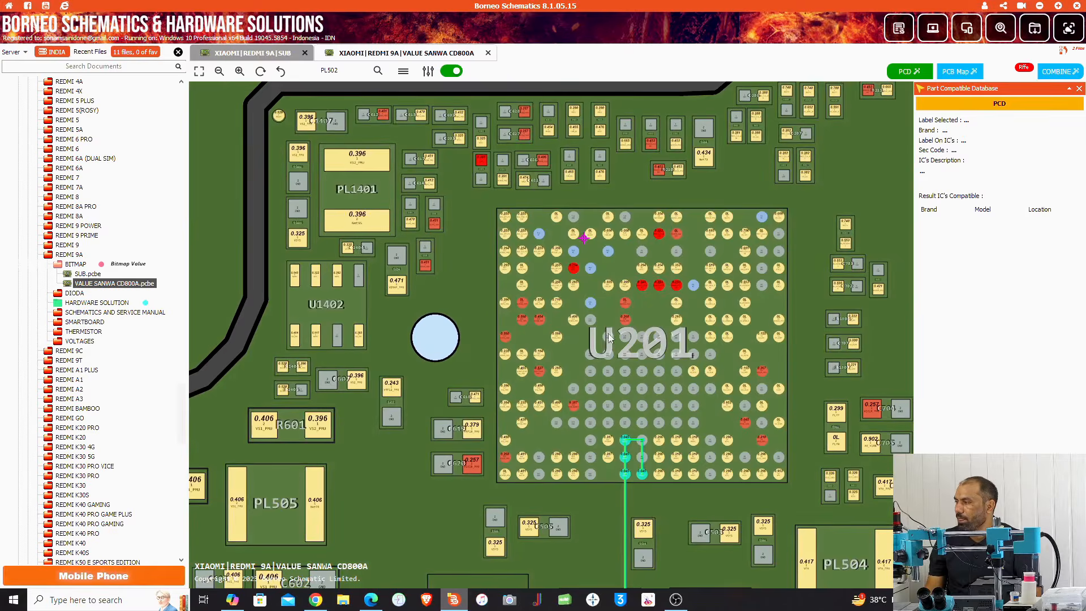
left_click(602, 346)
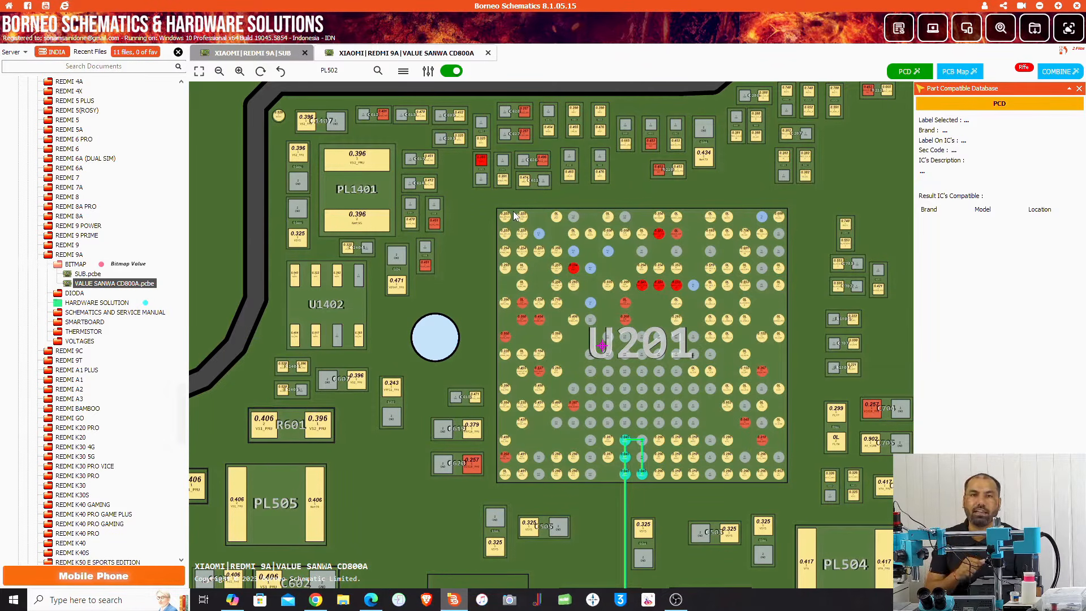
left_click(348, 194)
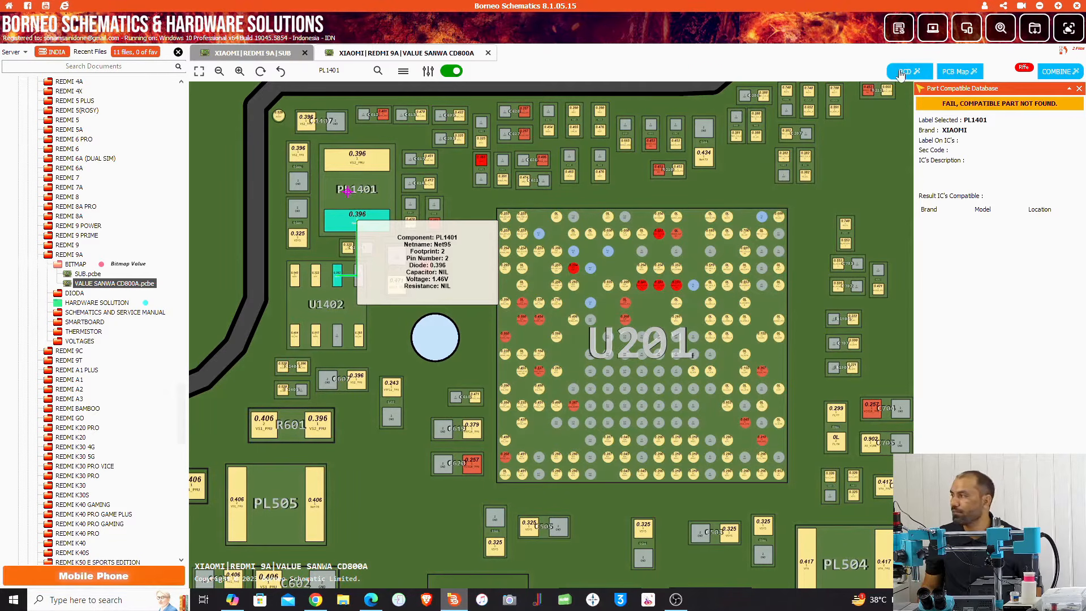
left_click(1079, 88)
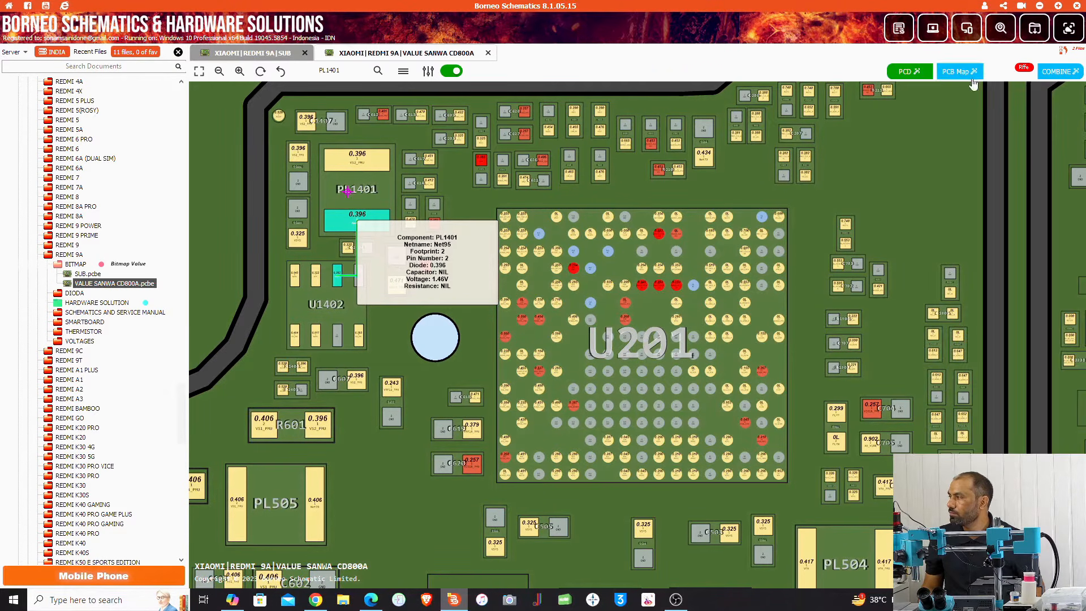
Open PCB Mapping and list the connections of capacitor C604's Net79 pad and PL1401's VS2_PMU and Net95 pads.
left_click(964, 79)
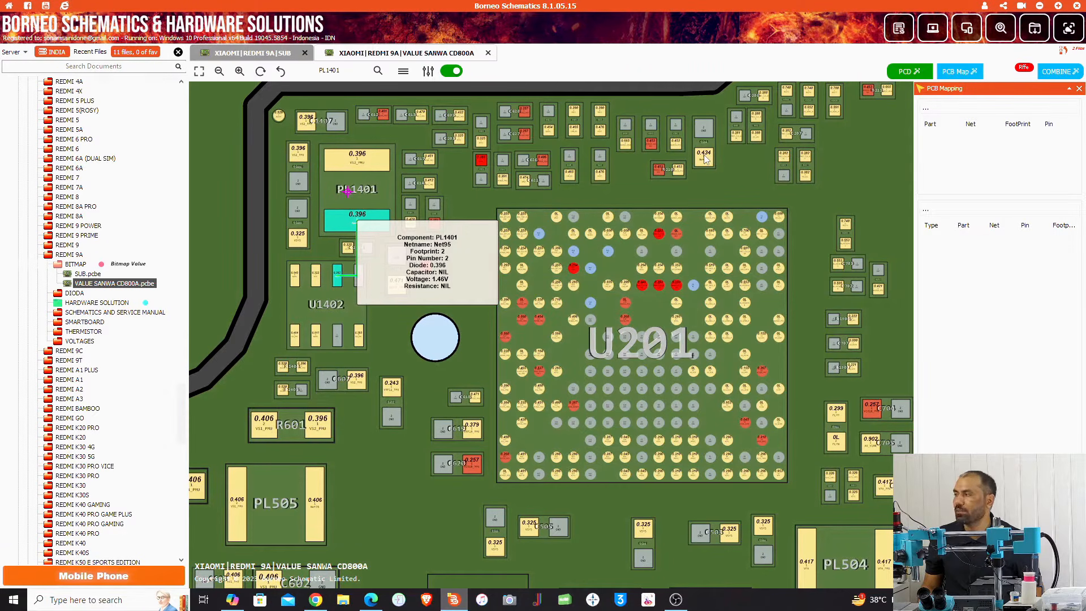
left_click(704, 159)
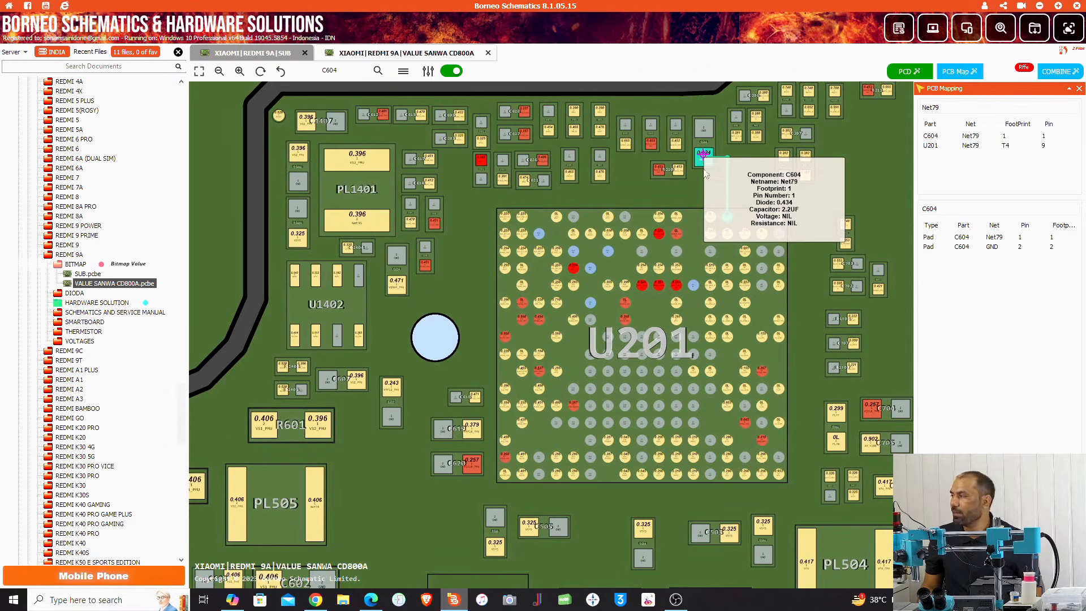
left_click(349, 165)
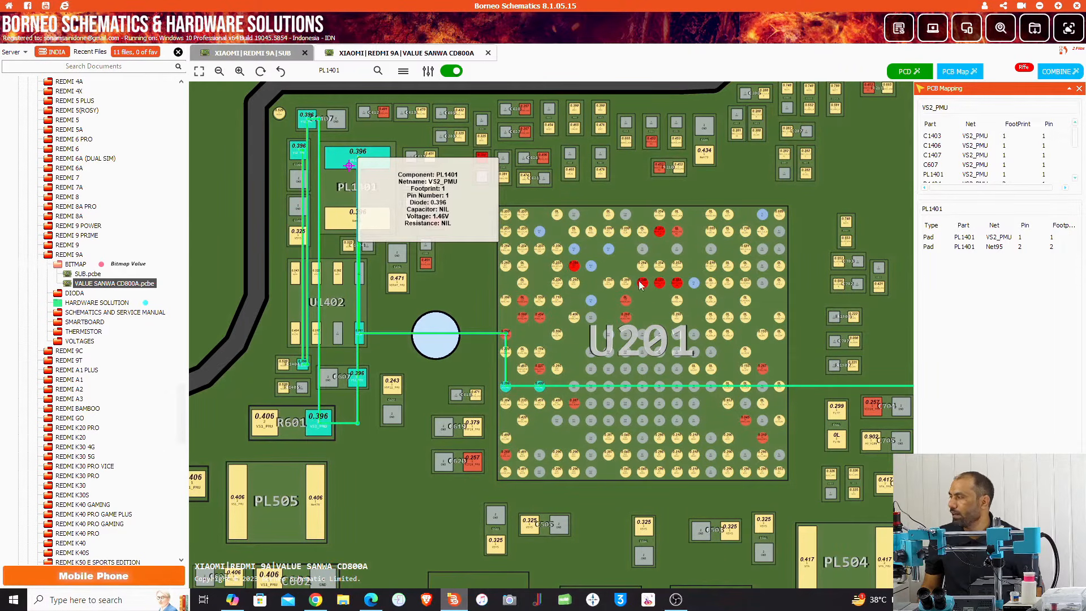
scroll(969, 250, "up", 1)
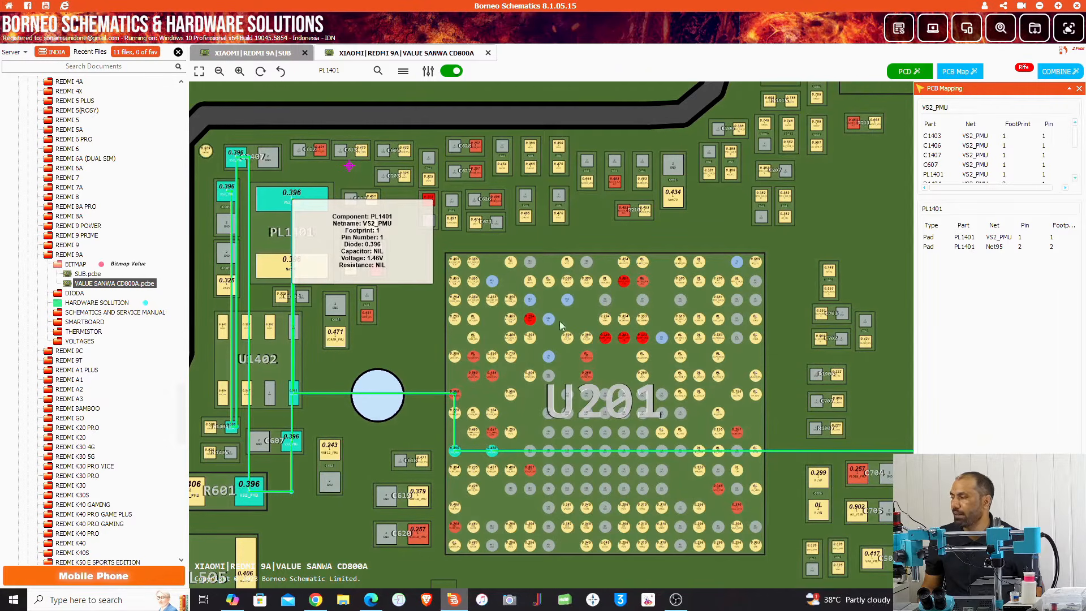
left_click(281, 266)
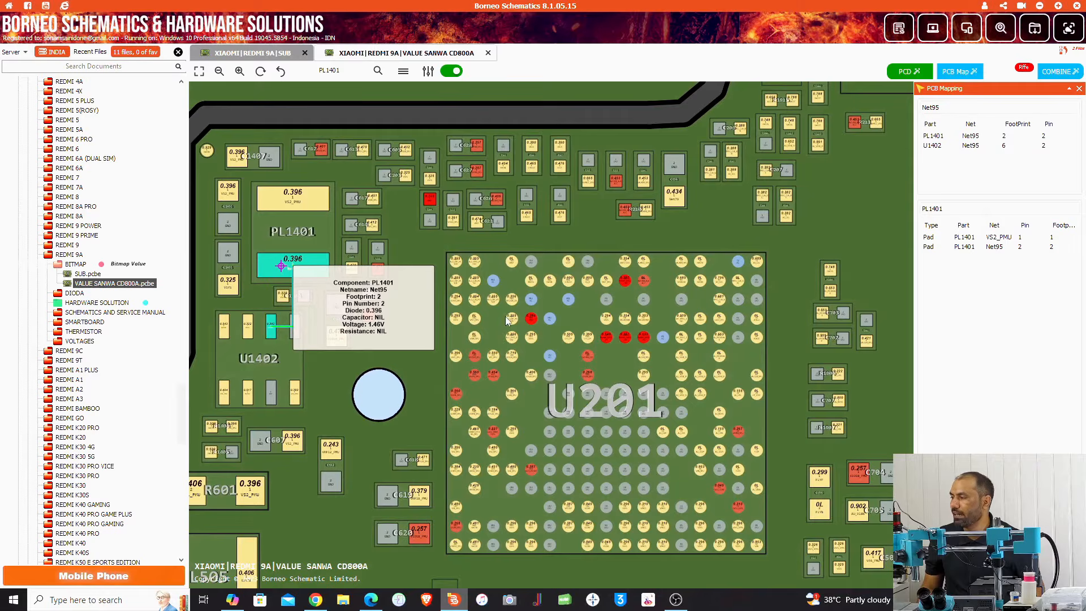
scroll(505, 320, "down", 5)
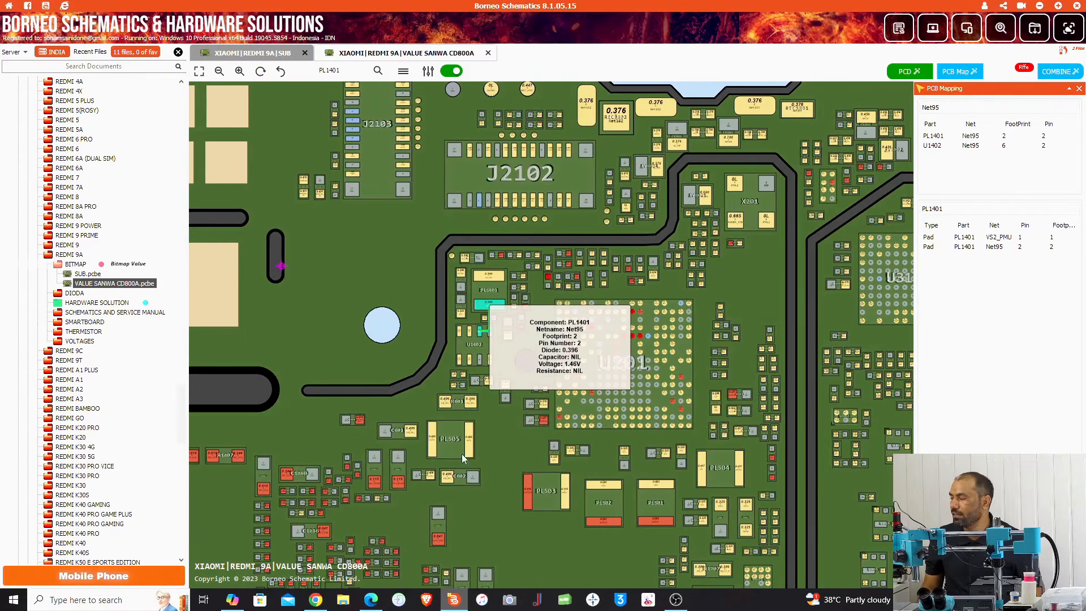
Select PL503's DVDD_MODEM pad and examine its pads and the net's entries in the PCB Mapping list.
left_click(527, 494)
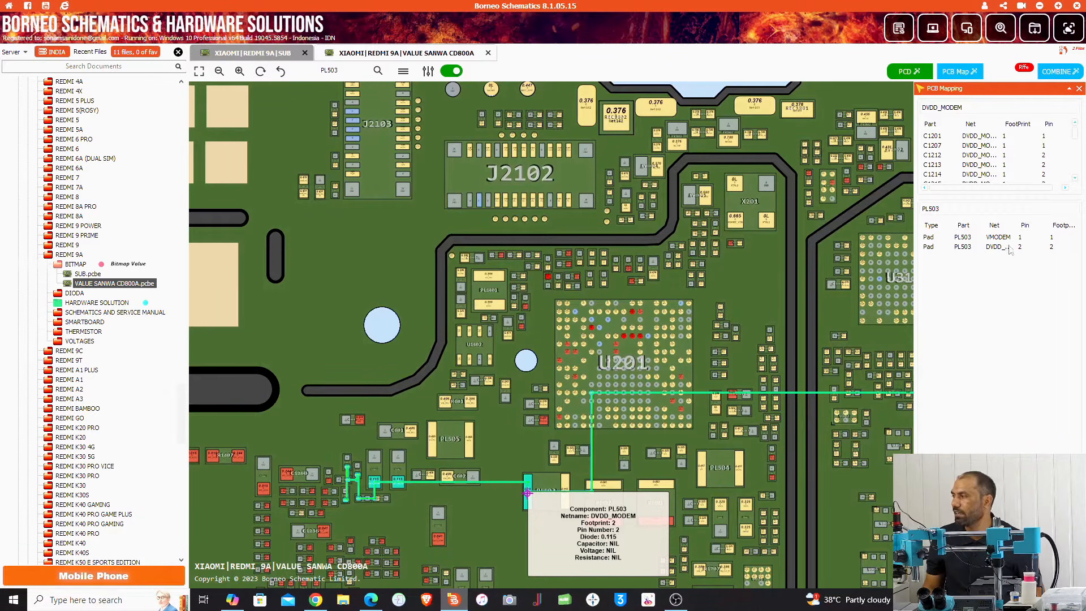
scroll(961, 143, "up", 1)
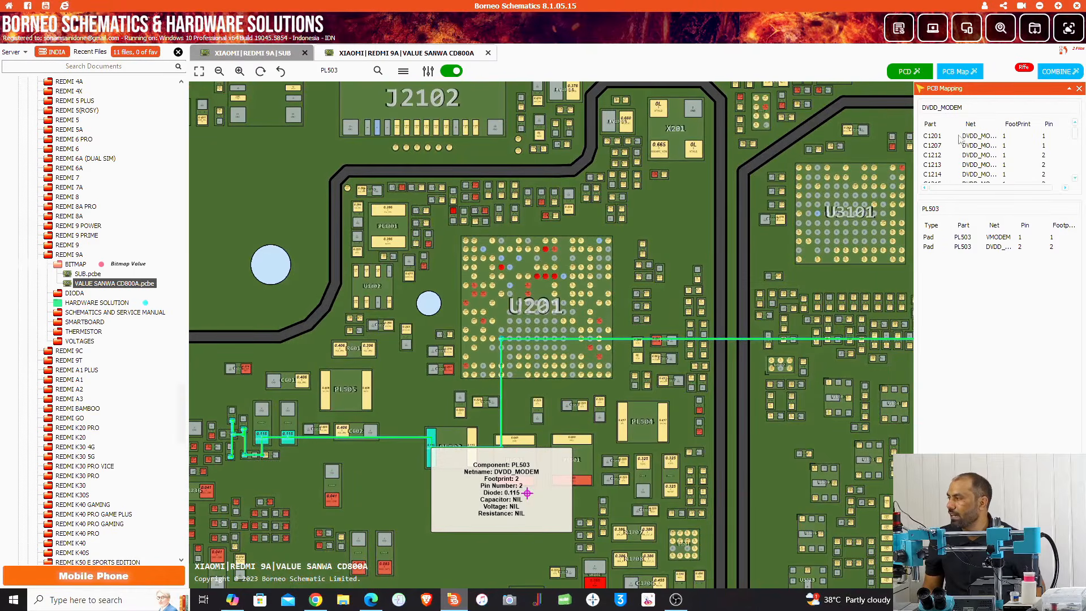
left_click_drag(374, 478, 624, 293)
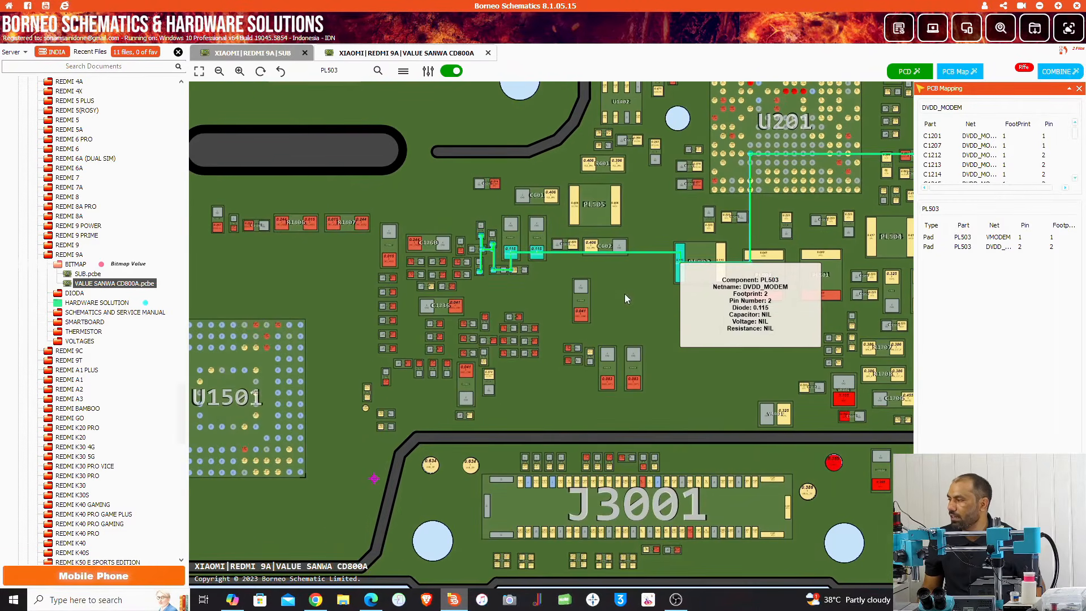
scroll(712, 284, "up", 5)
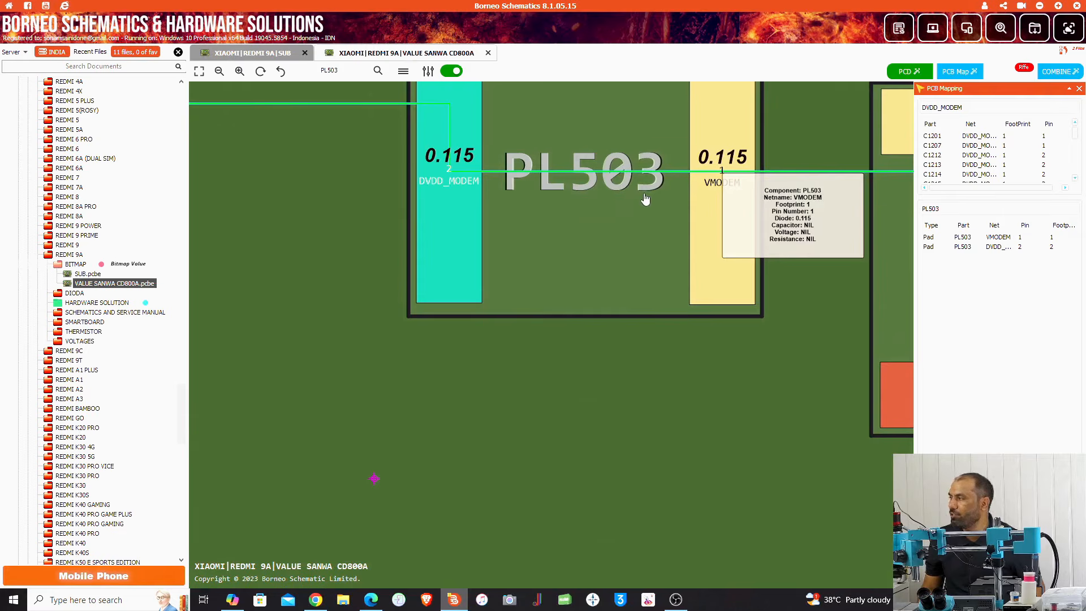
scroll(1055, 138, "down", 1)
scroll(1055, 138, "down", 1)
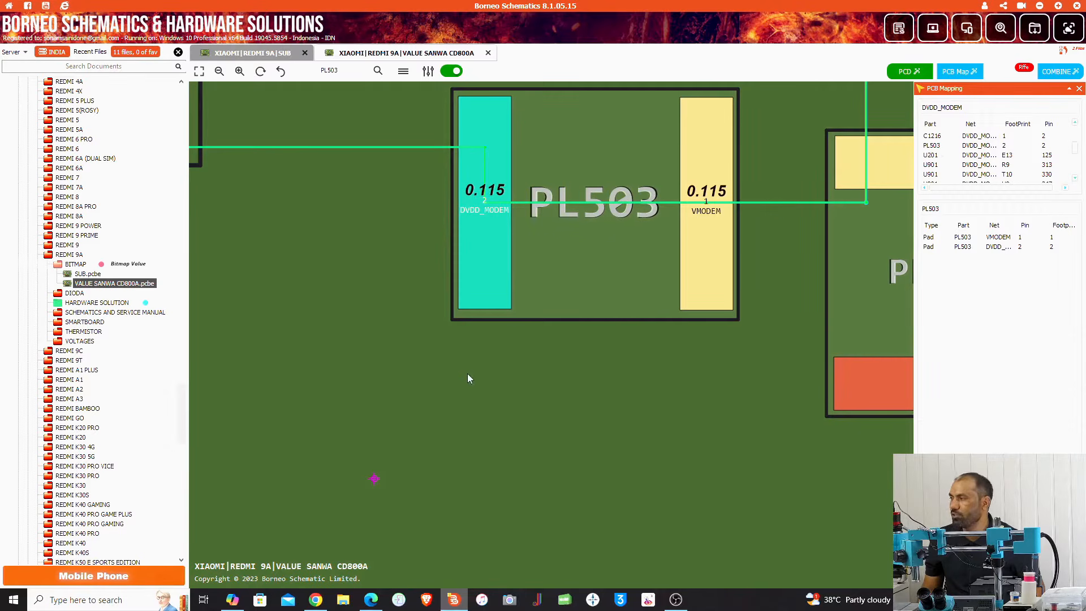
Trace the DVDD_MODEM net to capacitors C1201 and C1207, and read the remaining U901 entries in the mapping list.
left_click_drag(470, 374, 1024, 418)
left_click_drag(659, 362, 892, 419)
left_click_drag(599, 344, 687, 430)
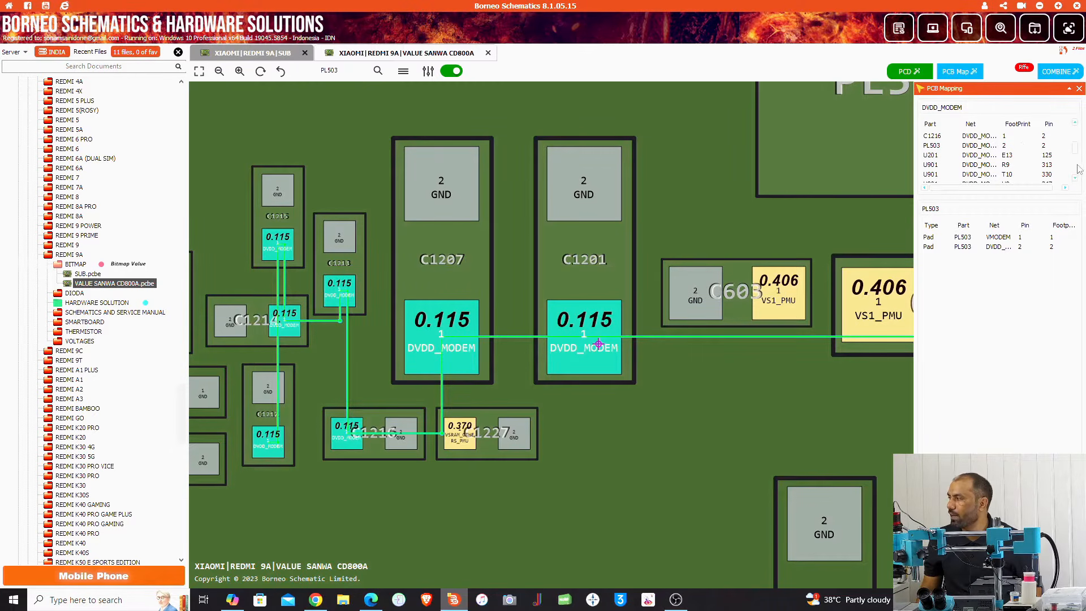
left_click_drag(1076, 151, 1077, 182)
scroll(505, 330, "down", 5)
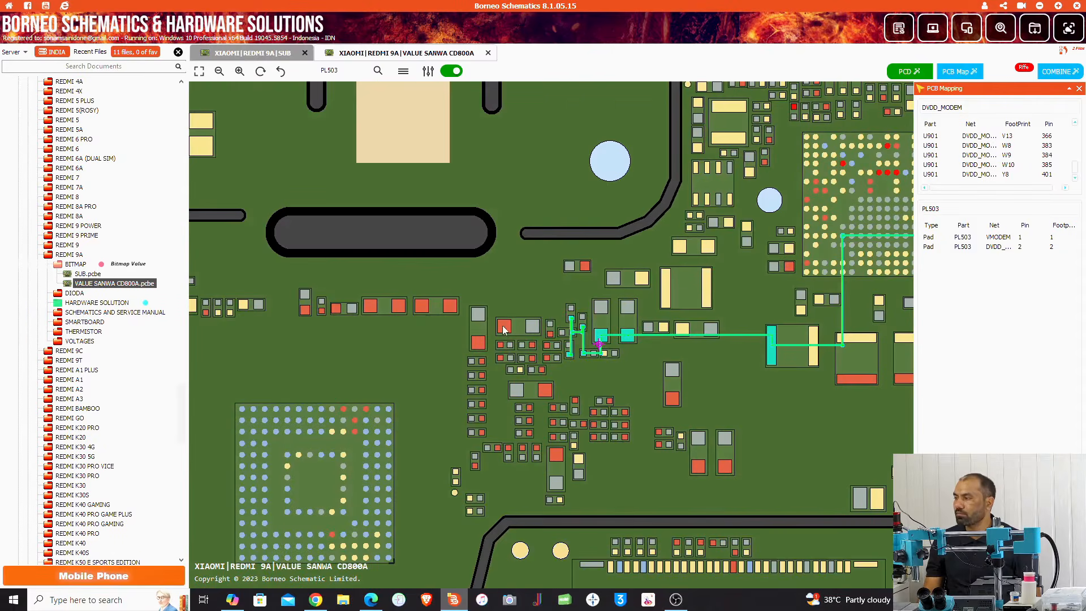
Select the EMI_VDD2 pad of R1406, view its net across the whole board, and close PCB Mapping.
left_click_drag(388, 388, 342, 284)
left_click(355, 203)
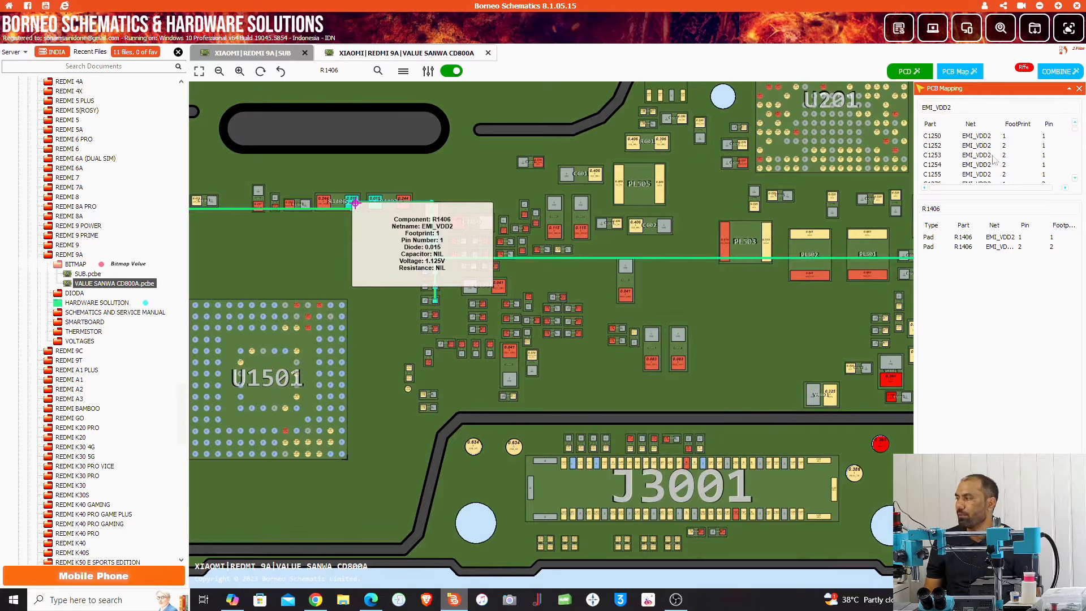
scroll(630, 335, "down", 5)
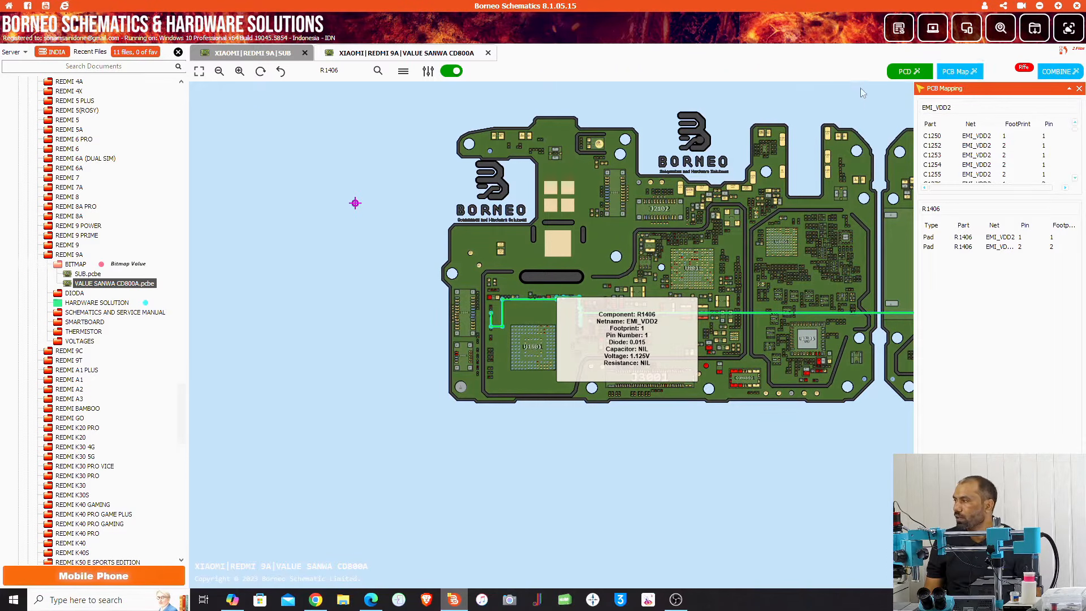
left_click(1079, 89)
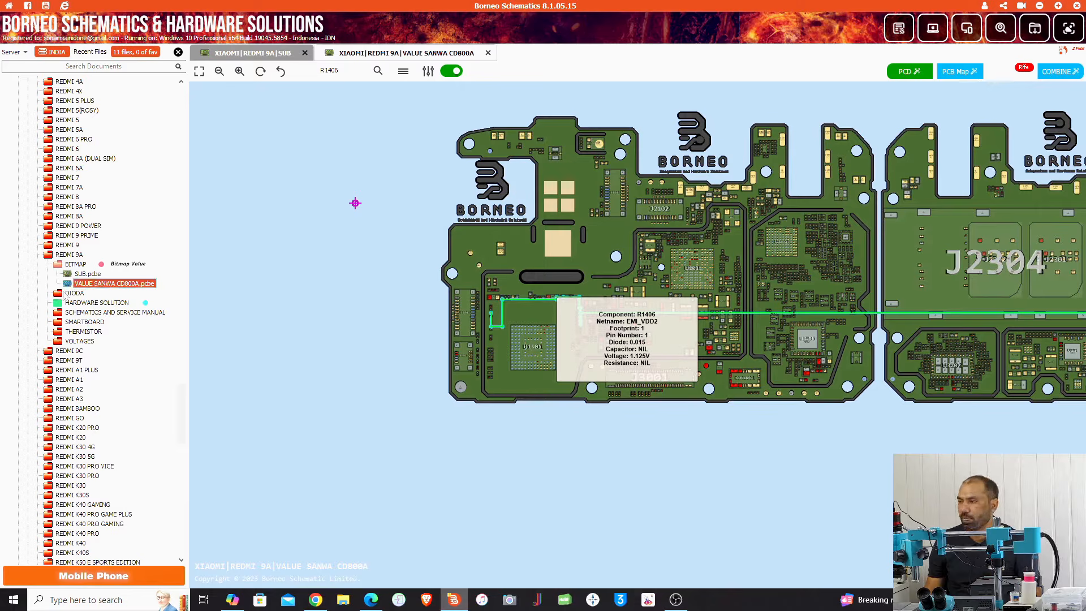
Download SUB.pcbe again and combine it with the VALUE SANWA CD800A board in a full-size MultiView window.
double_click(88, 273)
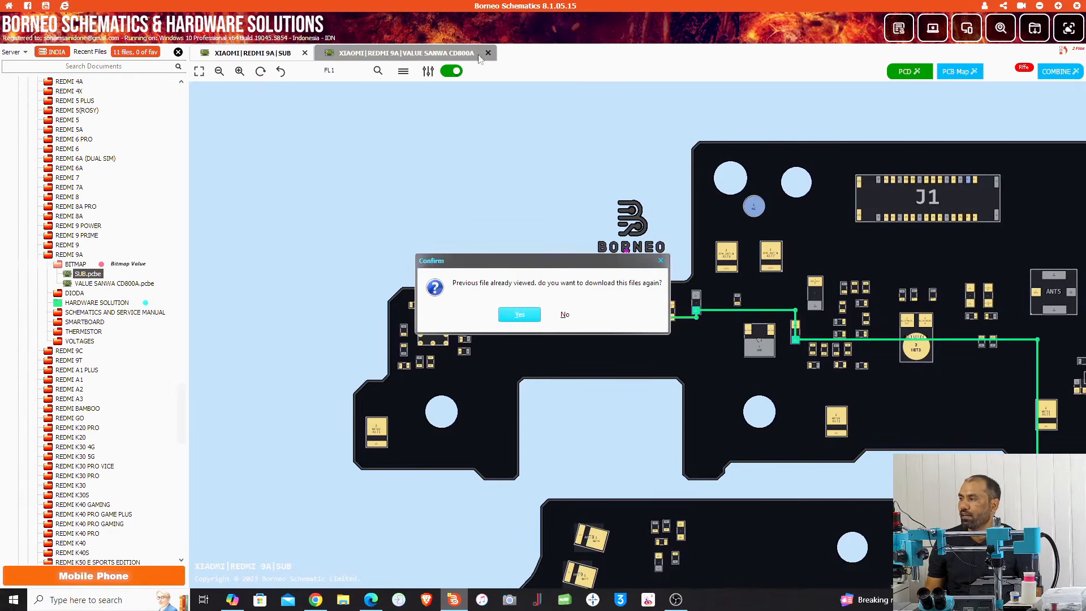
left_click(519, 315)
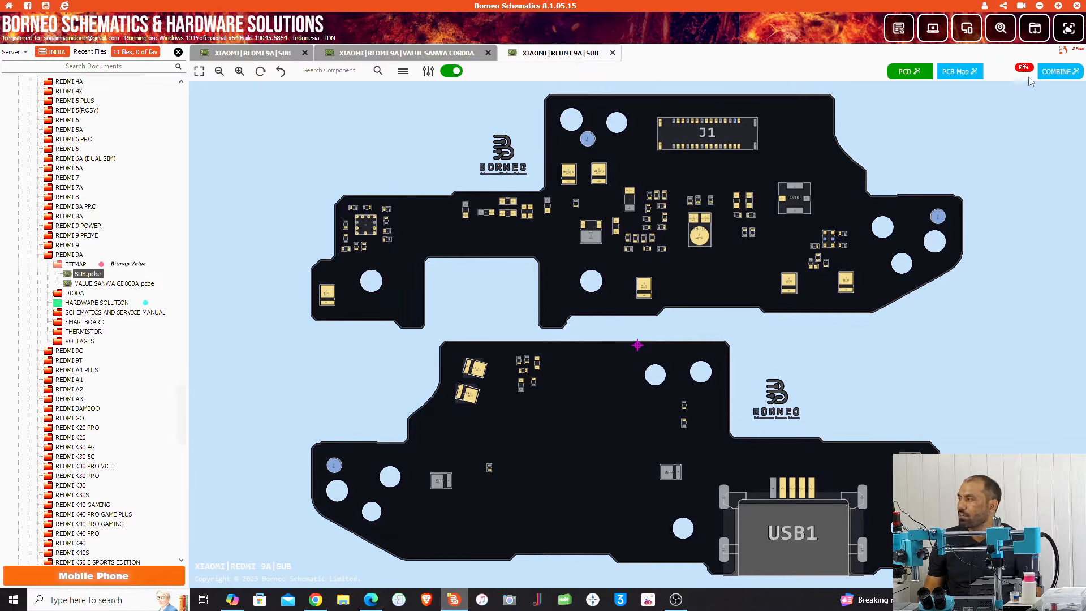
left_click(1058, 71)
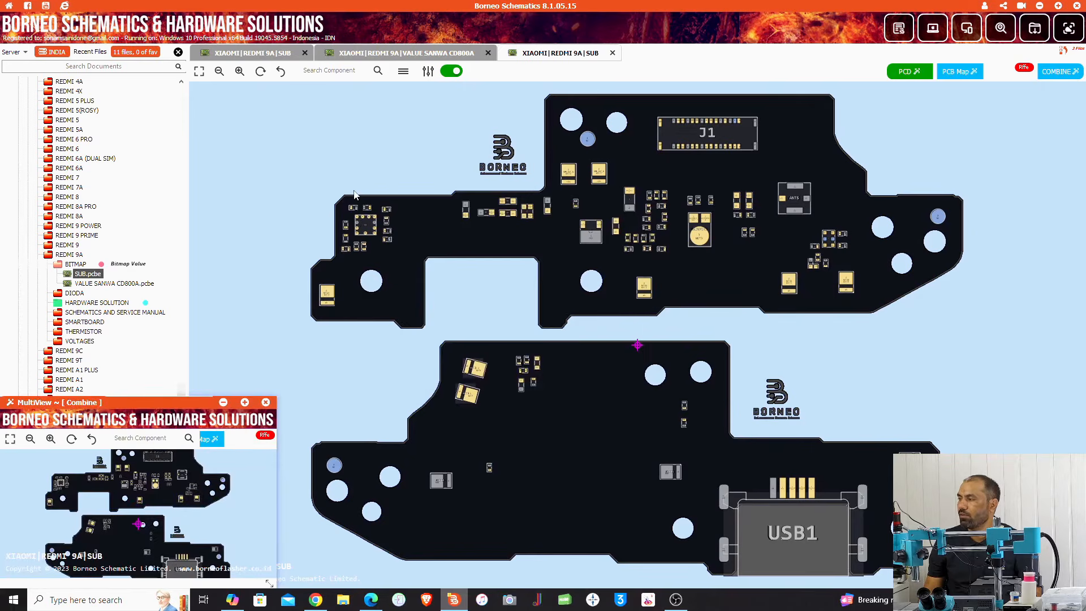
left_click(396, 54)
left_click(1071, 73)
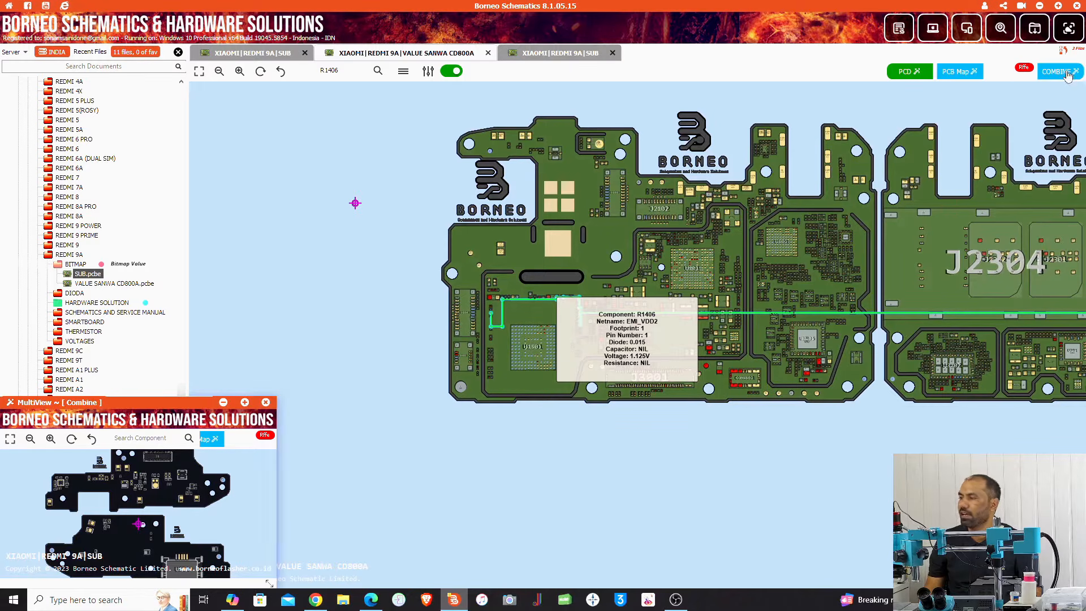
left_click_drag(187, 399, 631, 163)
left_click(689, 166)
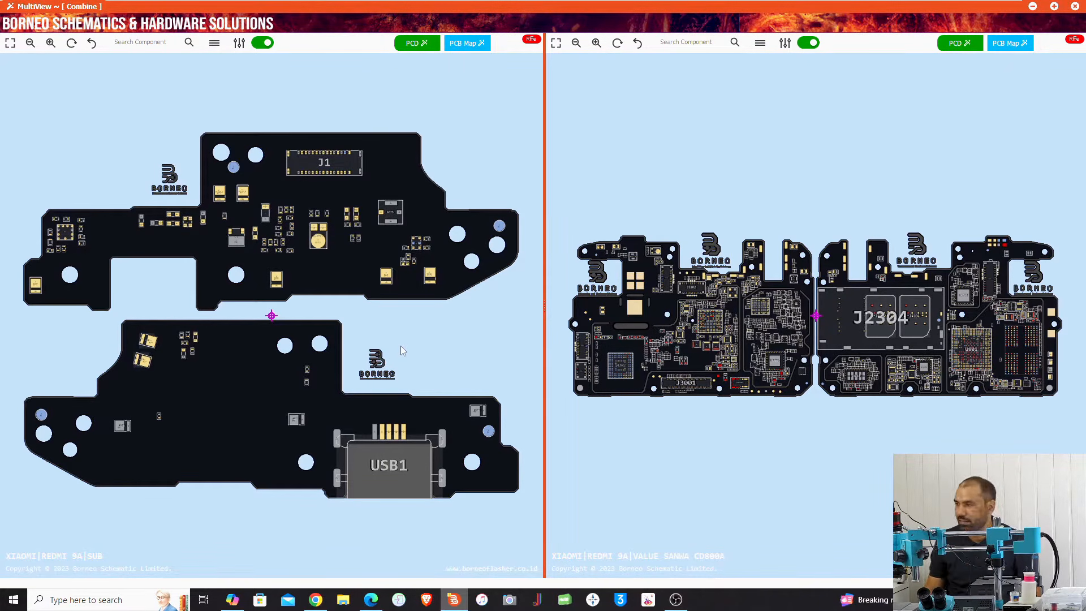
Select connector J1's VBUS_USB_IN pad 33 on the SUB board, trace its net, and close the combined view.
scroll(317, 170, "up", 6)
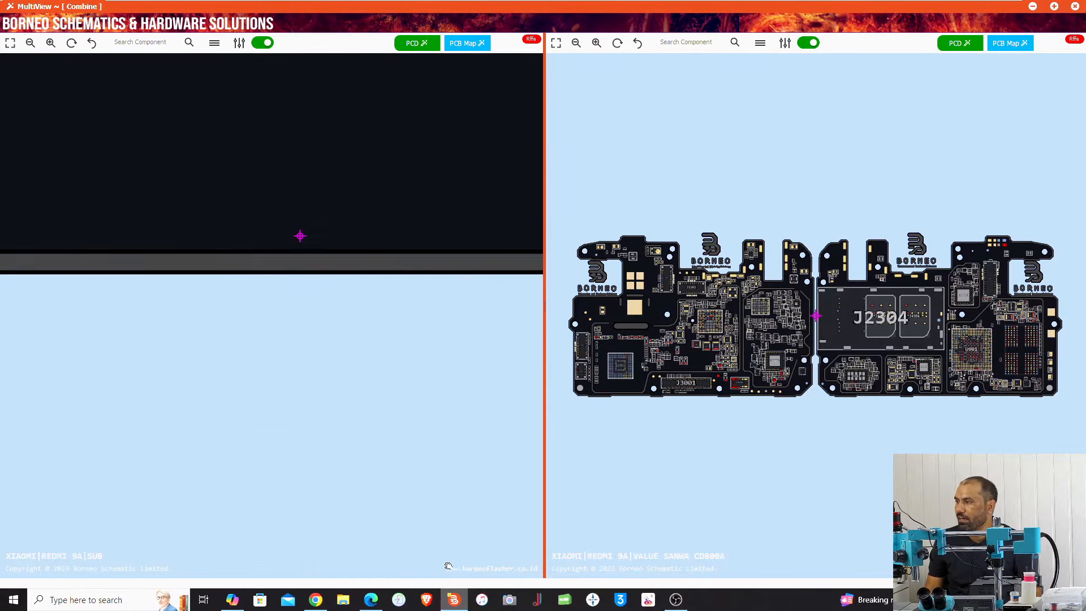
scroll(269, 312, "down", 3)
left_click_drag(237, 223, 397, 609)
left_click_drag(342, 110, 352, 428)
scroll(352, 433, "down", 3)
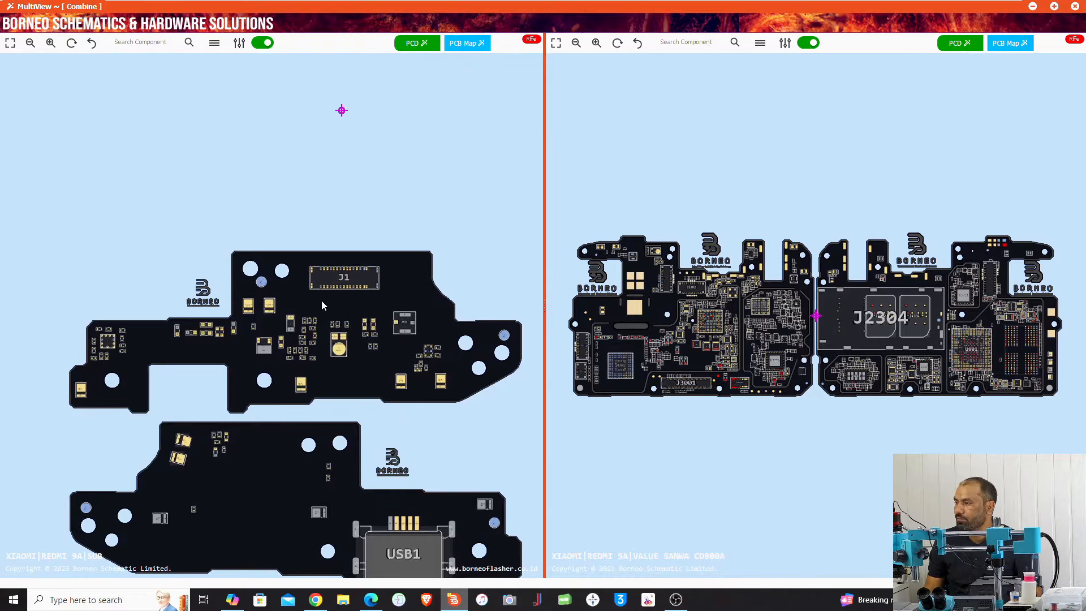
scroll(339, 367, "up", 3)
scroll(340, 367, "up", 3)
left_click(219, 279)
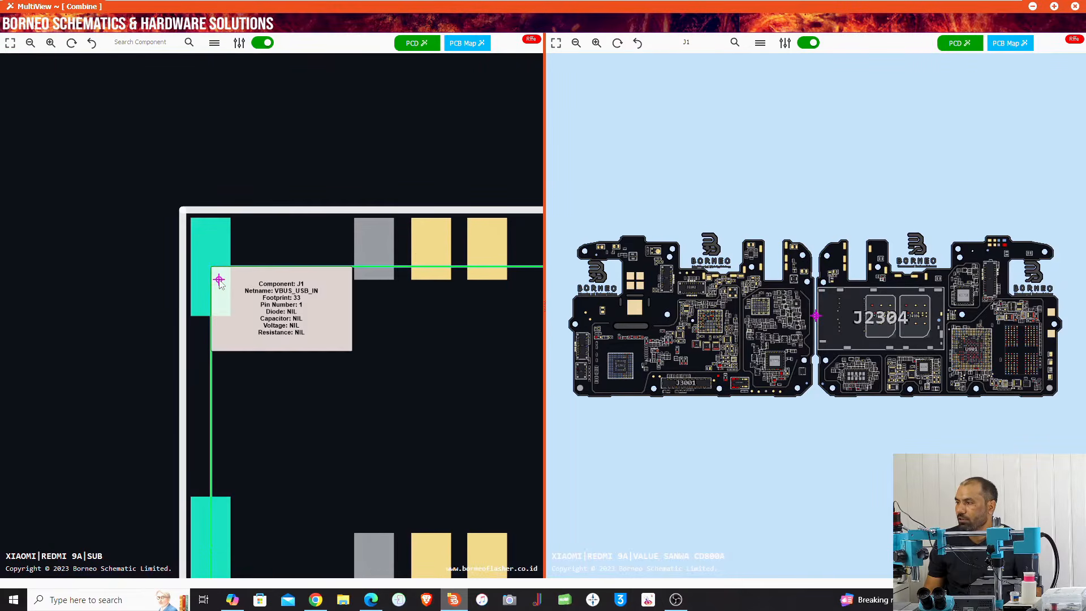
scroll(362, 431, "down", 4)
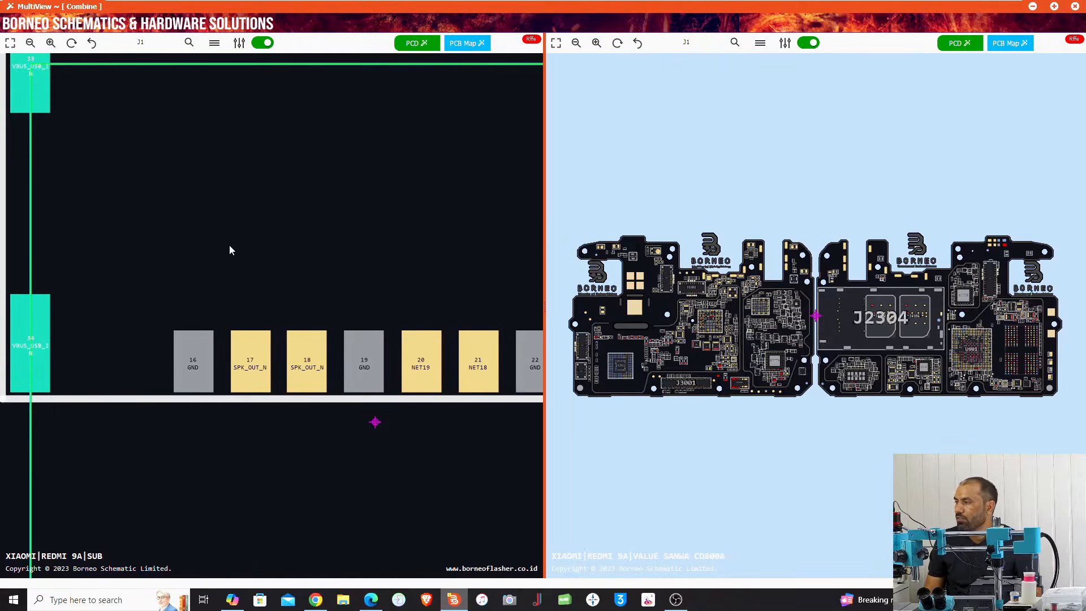
left_click_drag(359, 426, 302, 195)
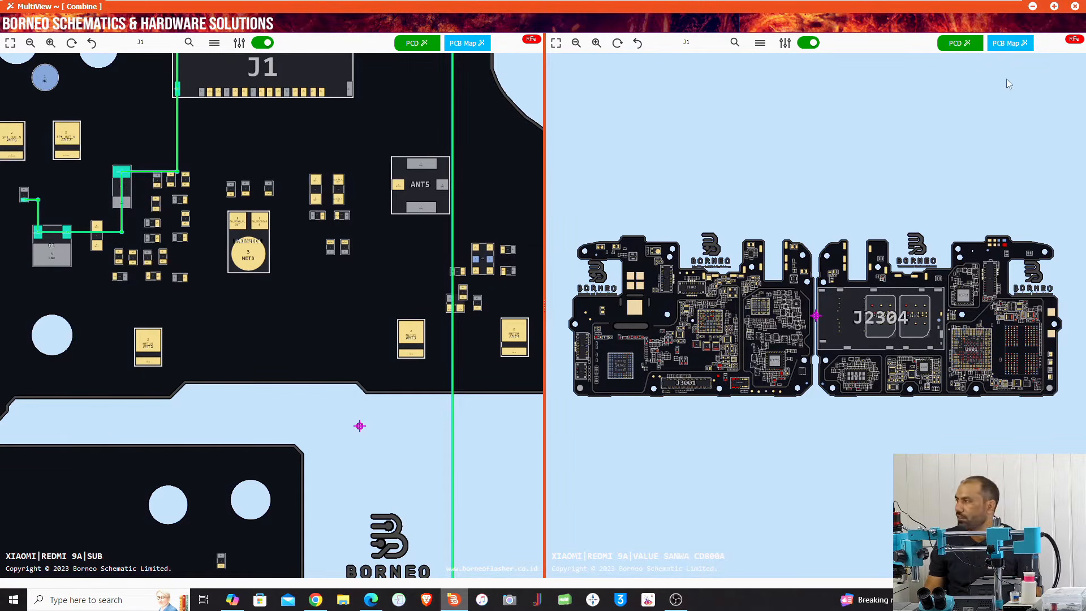
left_click(1074, 8)
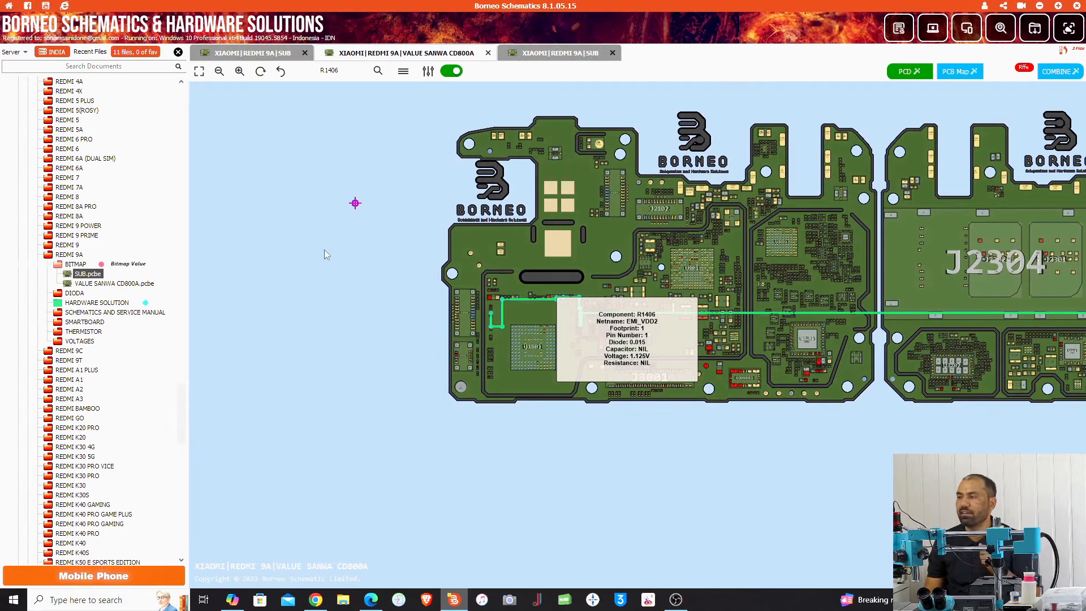
Open the Redmi 9A Schematic.pdf and combine it side by side with the VALUE SANWA CD800A board in a full-size MultiView.
double_click(118, 313)
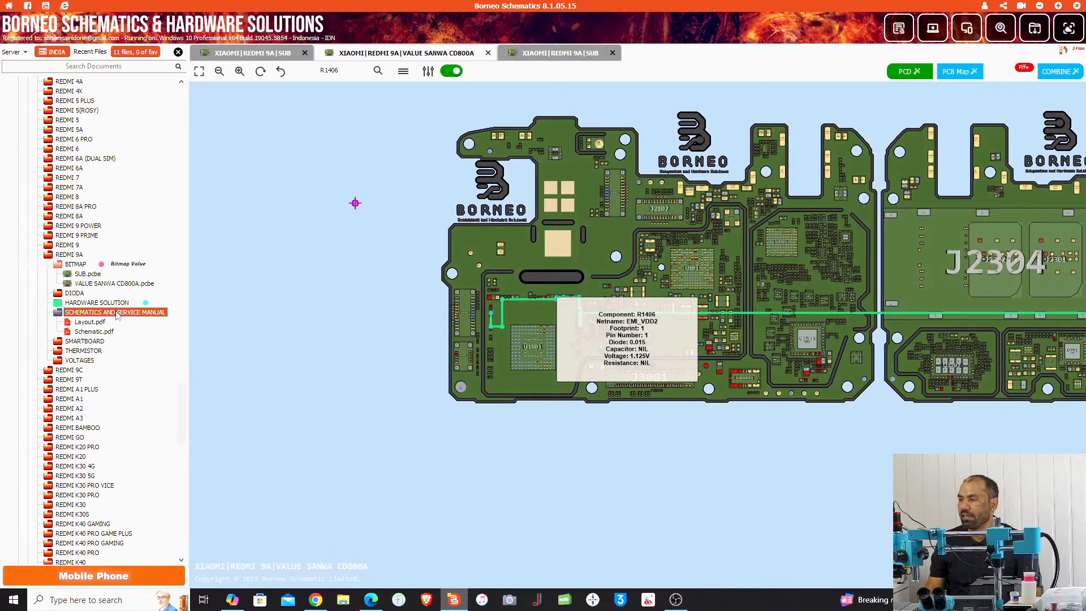
double_click(91, 332)
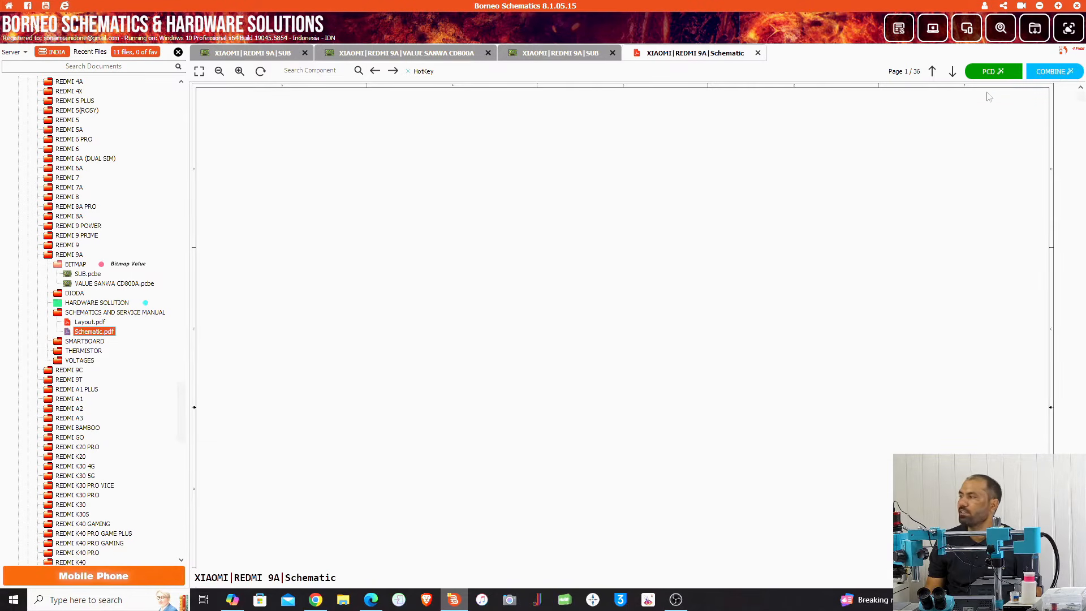
left_click(1056, 74)
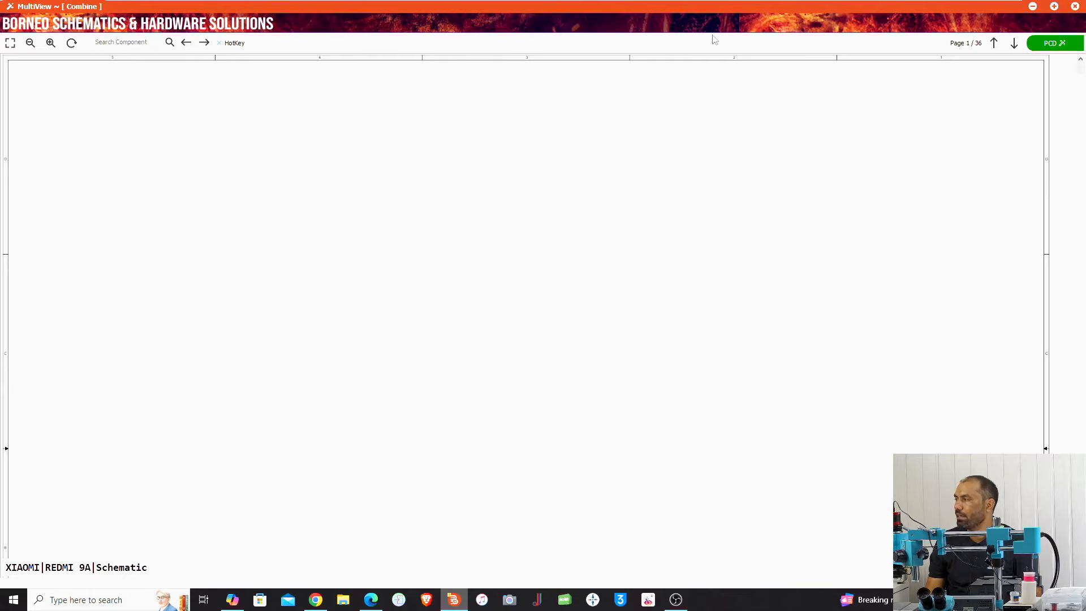
left_click(1055, 7)
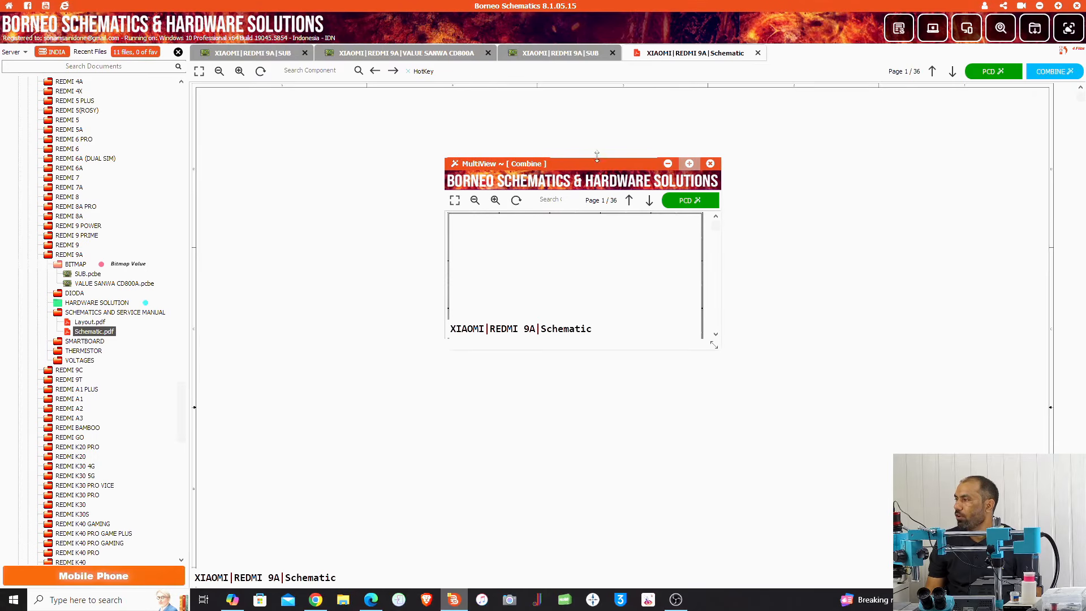
left_click(588, 57)
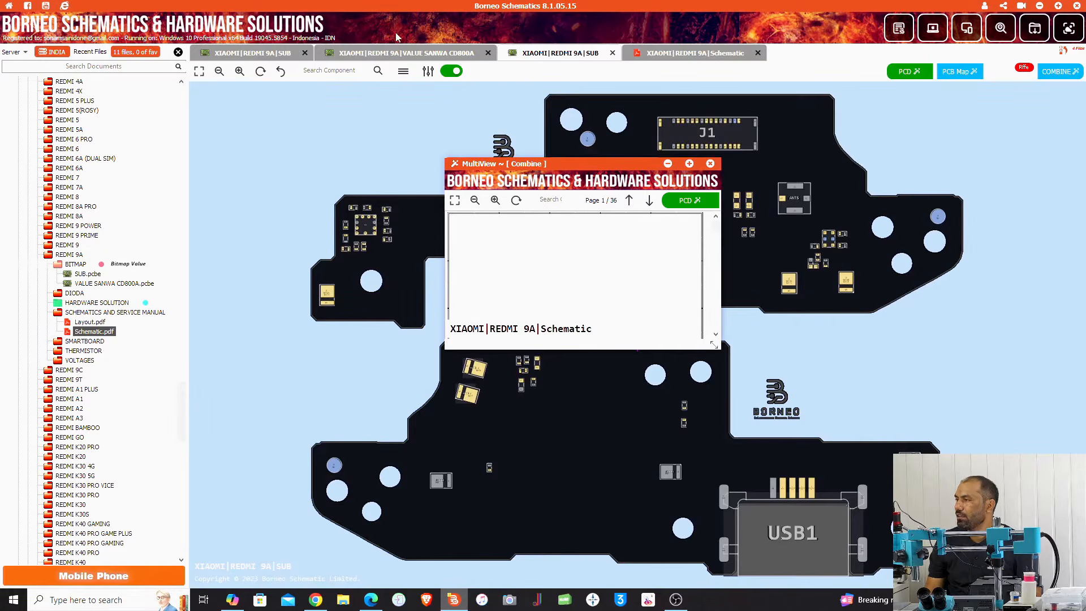
left_click(399, 53)
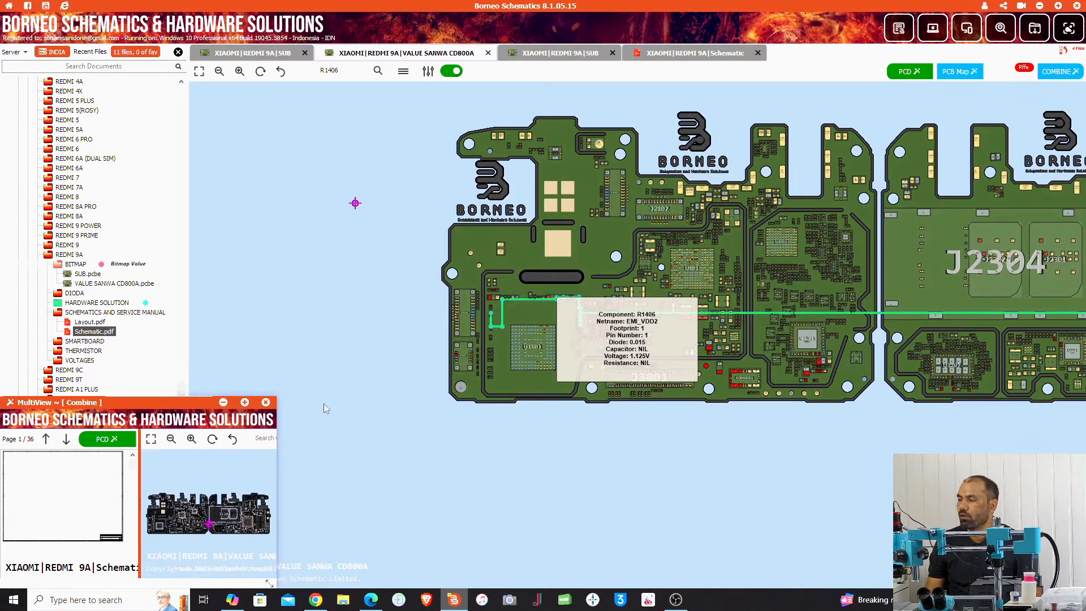
left_click(245, 403)
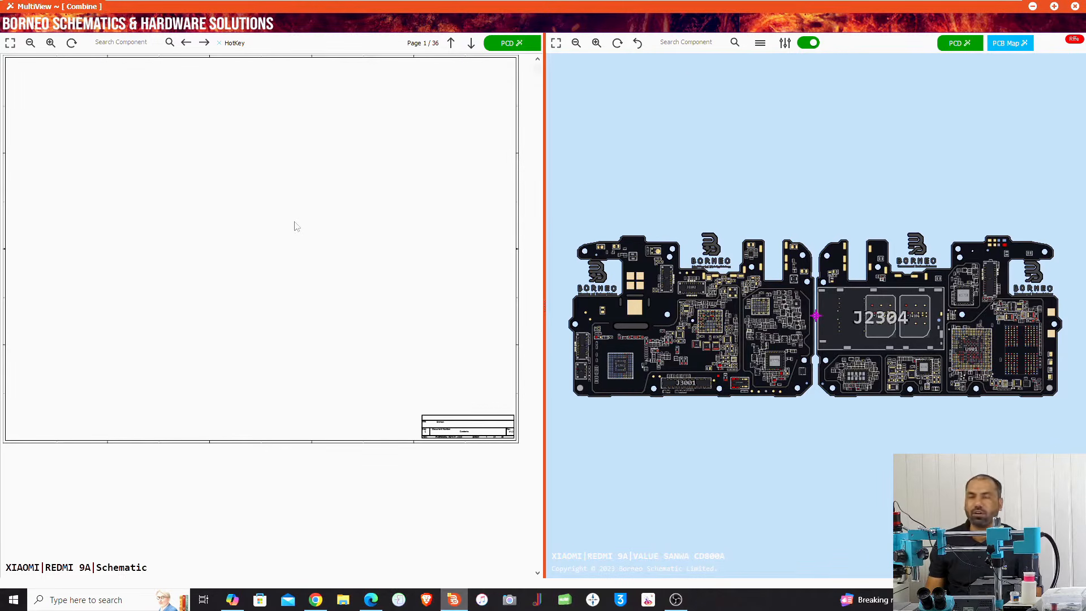
Select inductor PL502's VCORE pad on the board and examine its matching symbol in the schematic.
scroll(711, 364, "up", 5)
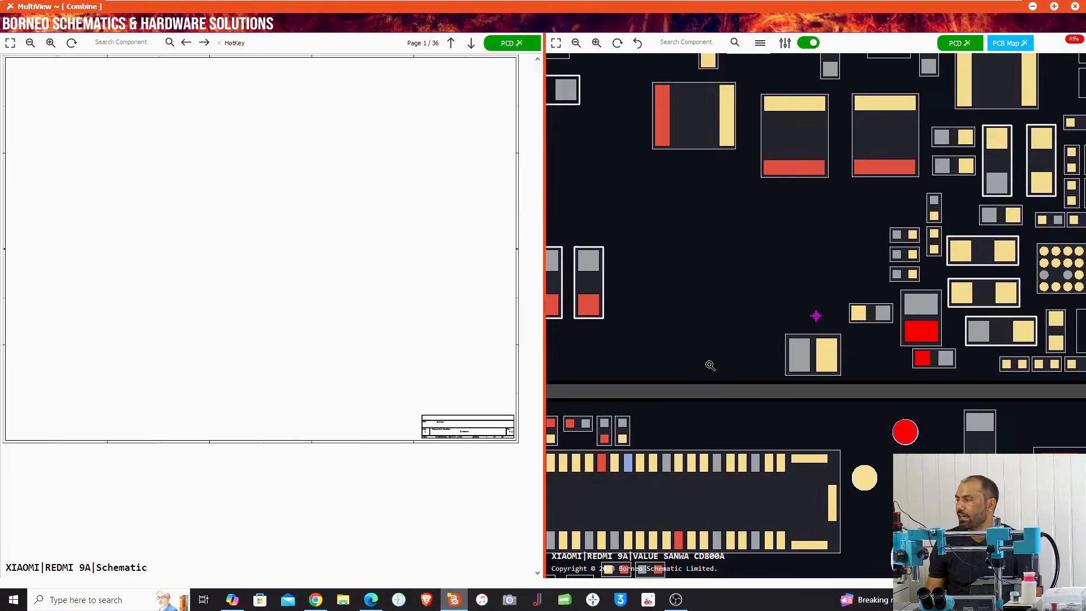
left_click_drag(755, 137, 745, 238)
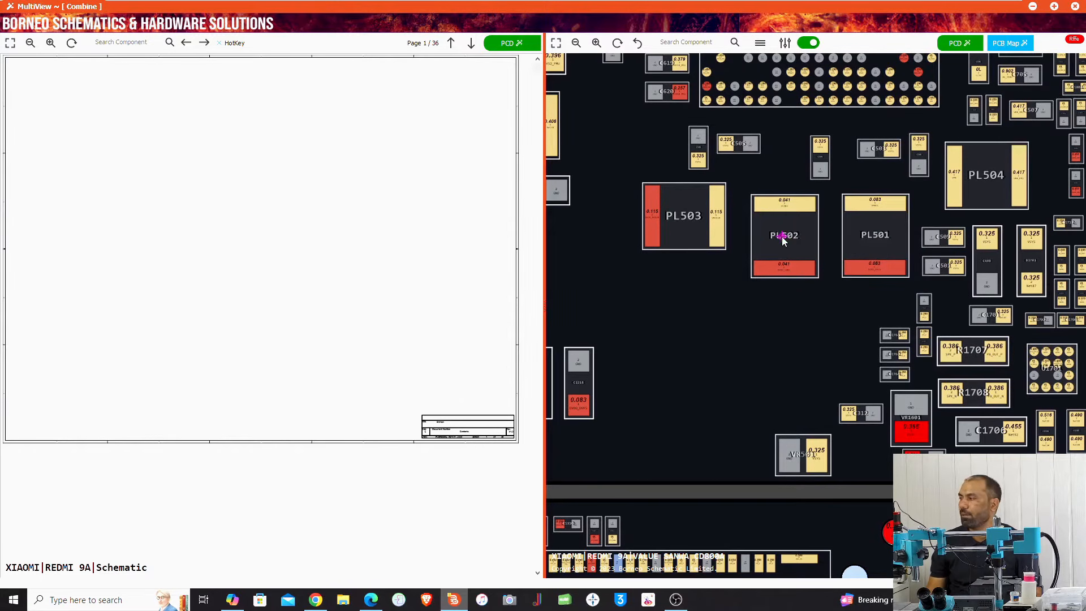
left_click(790, 211)
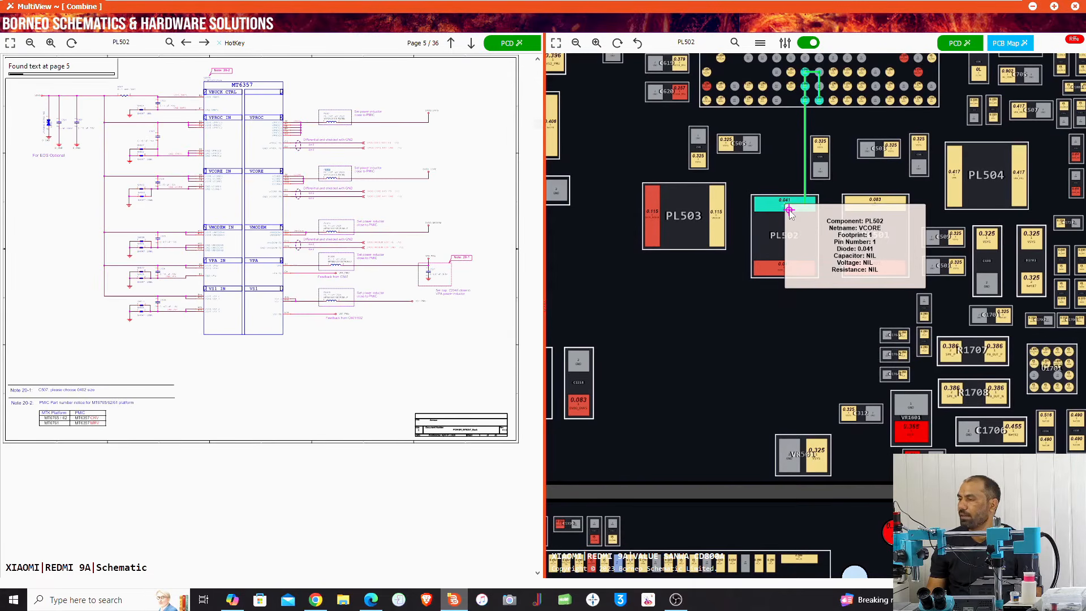
scroll(384, 305, "up", 3)
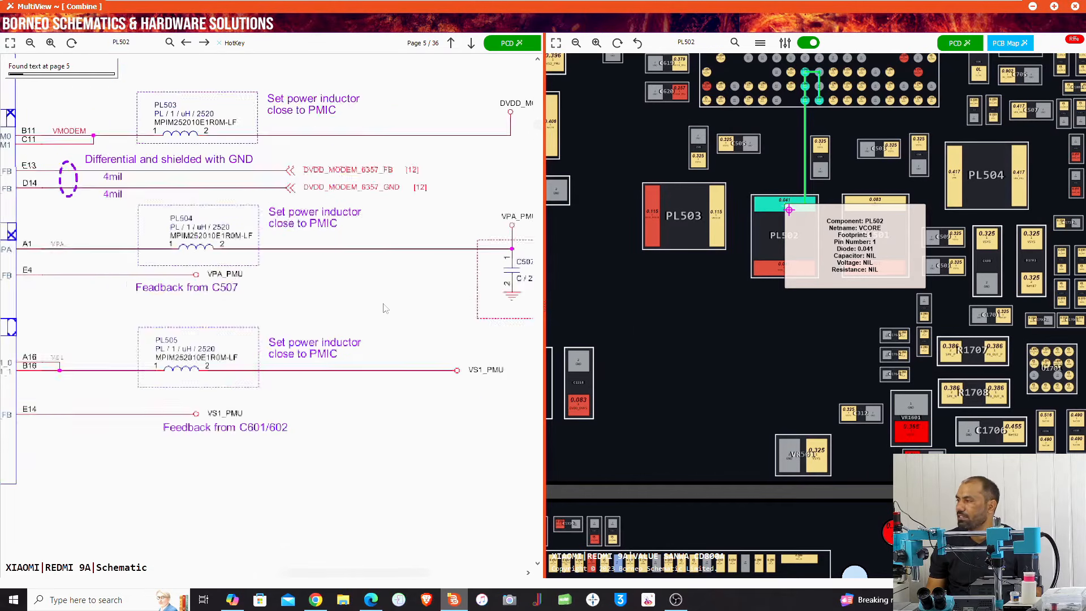
left_click_drag(379, 285, 530, 403)
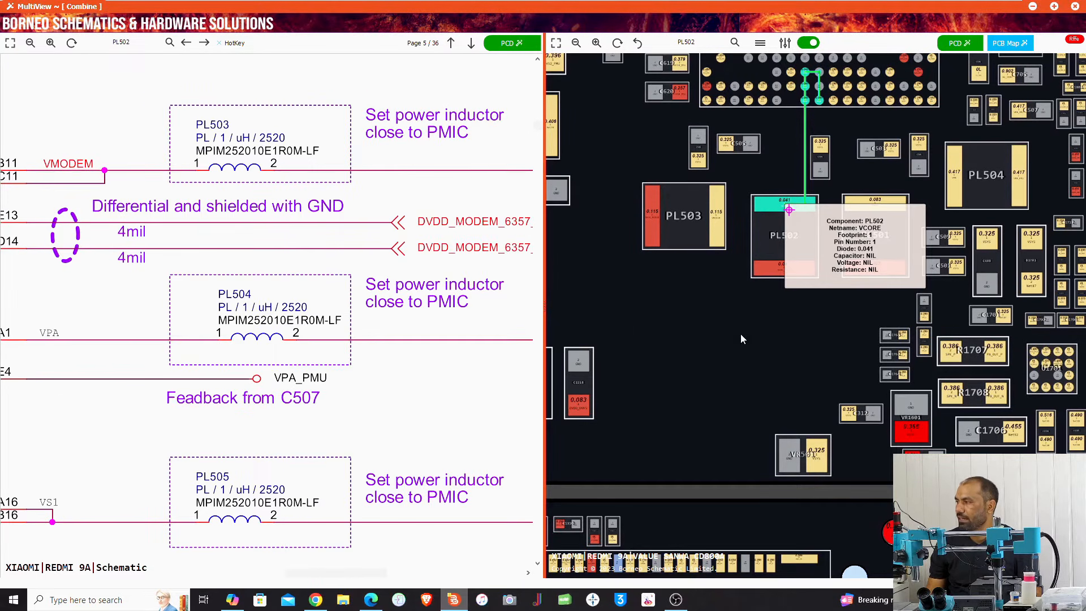
left_click(770, 203)
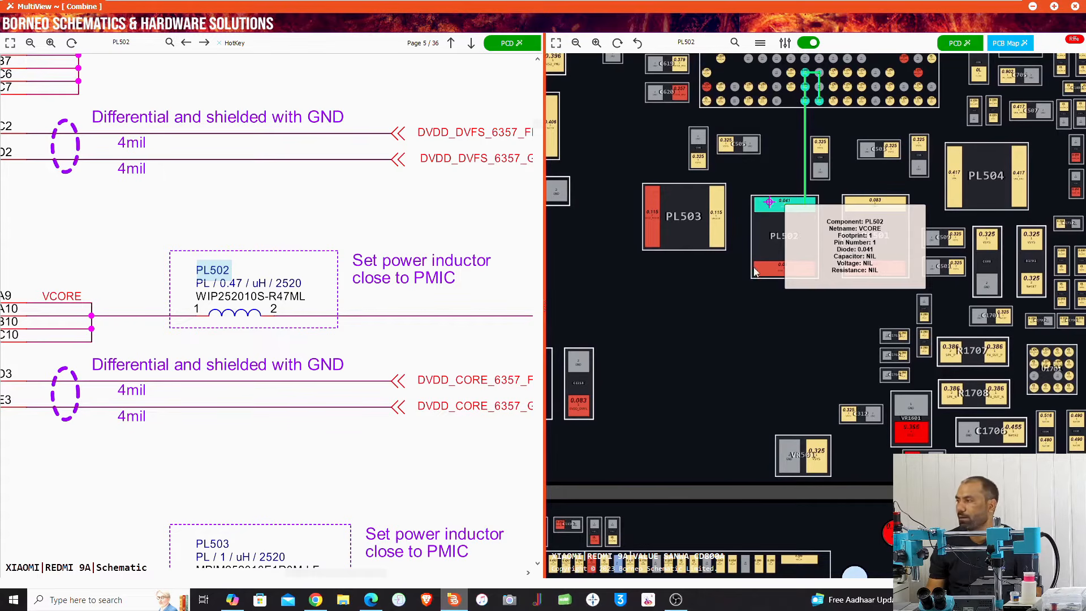
Select capacitor C1601's VBAT pad on the board and examine its details and surrounding circuit in the schematic.
left_click_drag(730, 351, 564, 209)
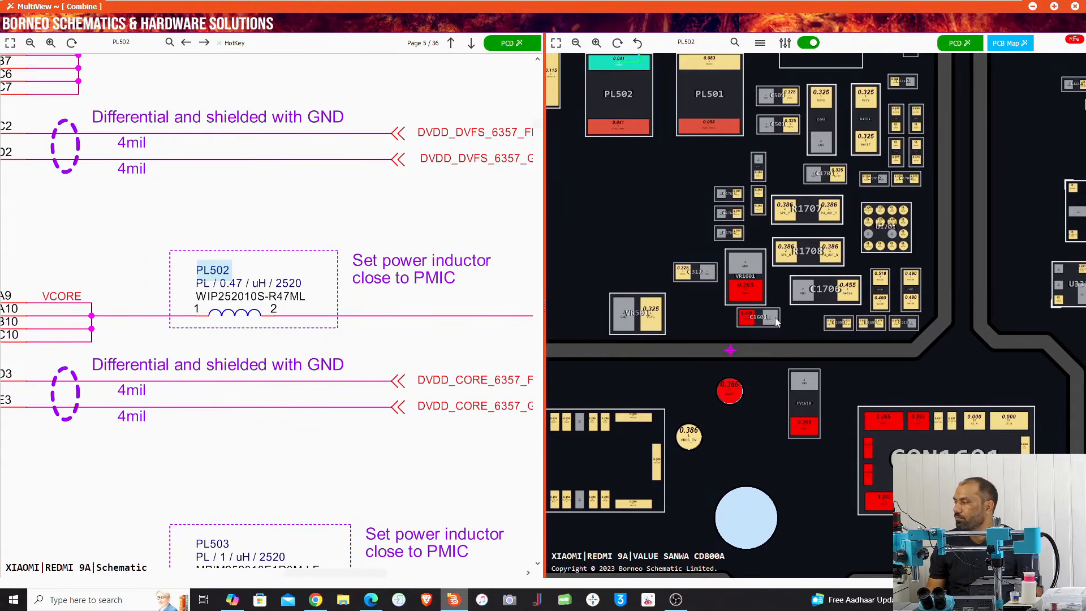
scroll(766, 320, "up", 5)
left_click_drag(953, 348, 972, 245)
mouse_move(683, 221)
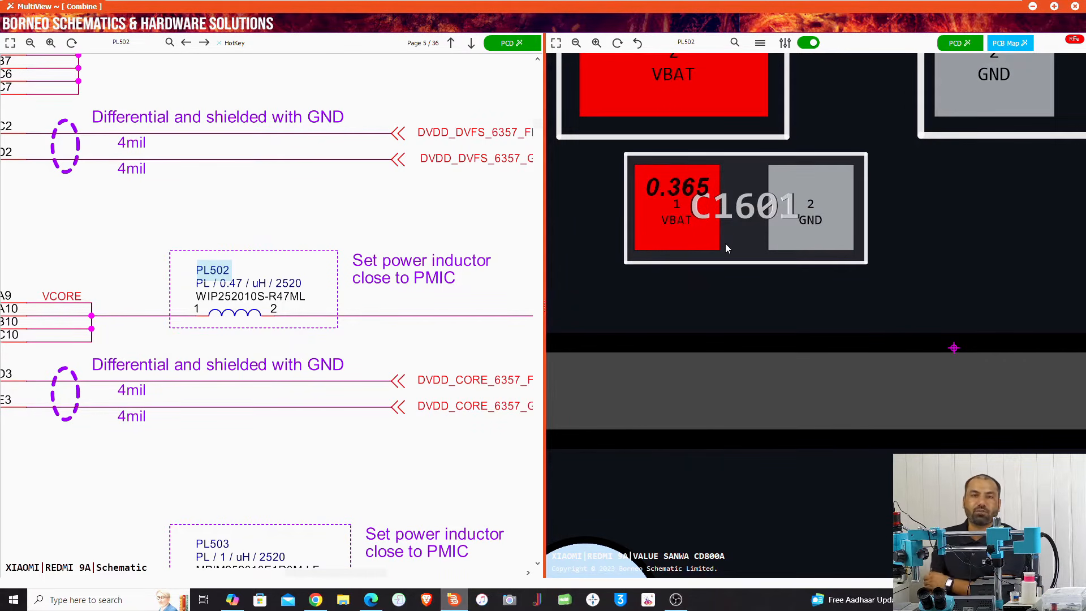
mouse_move(710, 244)
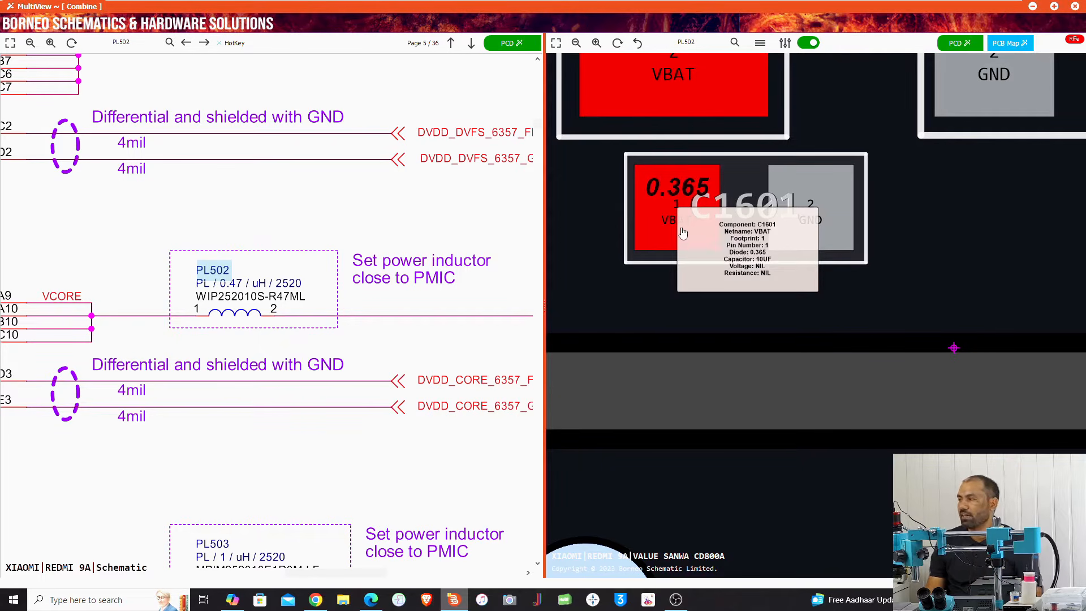
left_click(696, 227)
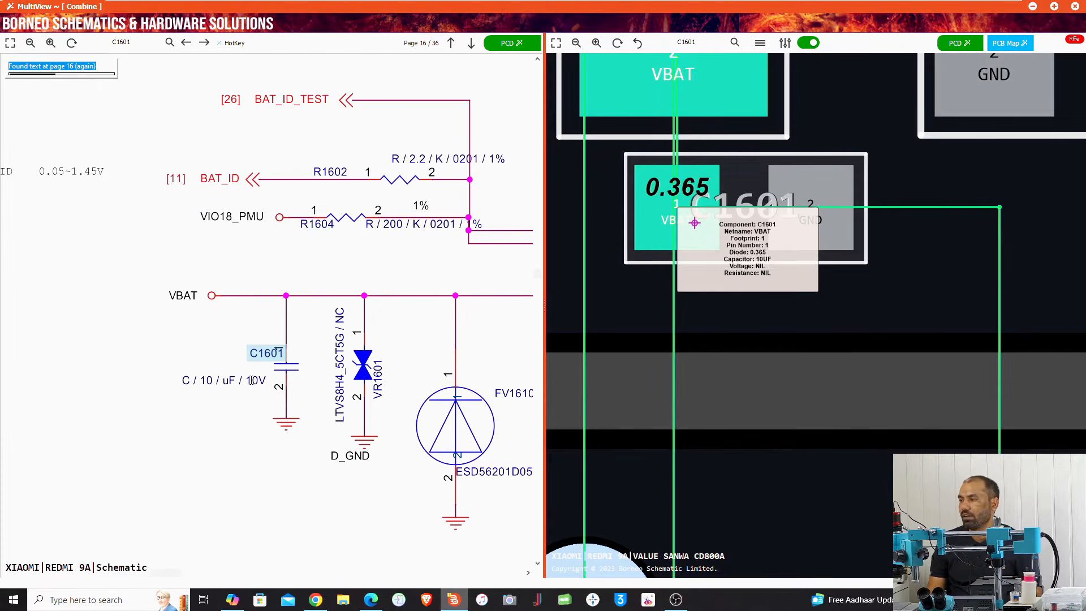
scroll(275, 375, "up", 3)
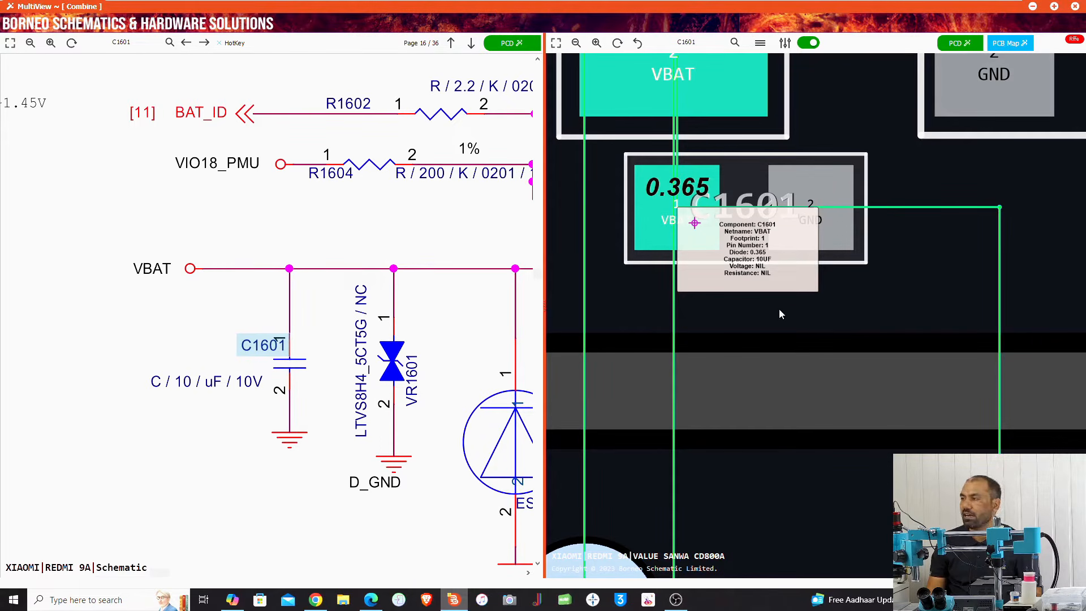
left_click_drag(452, 236, 266, 311)
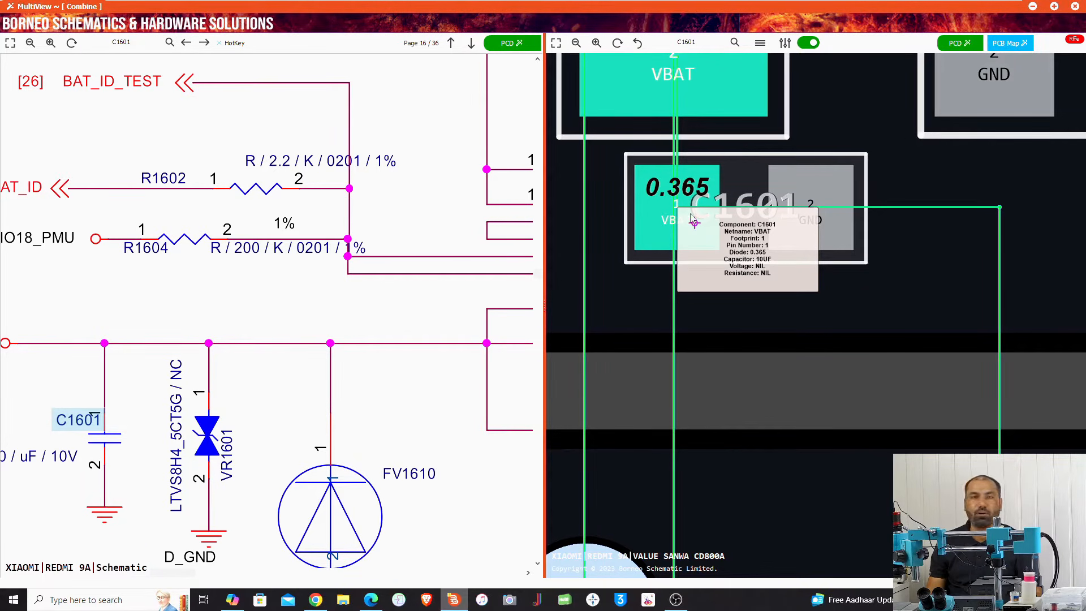
Locate schematic resistor R1602 on the board, view the area around CON1601, and return from MultiView to the single board.
left_click(154, 181)
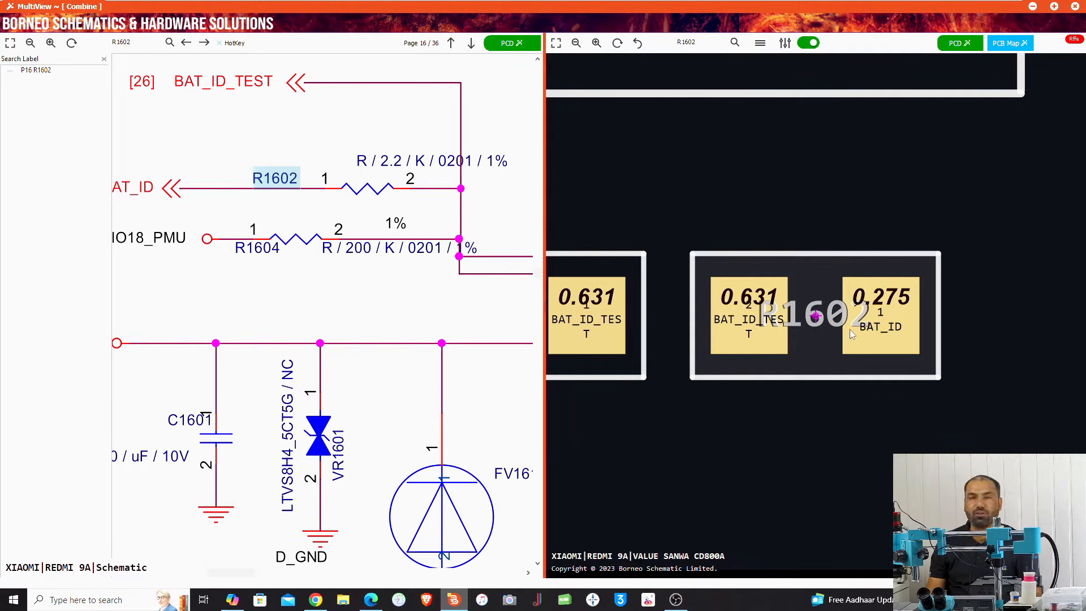
scroll(851, 334, "down", 3)
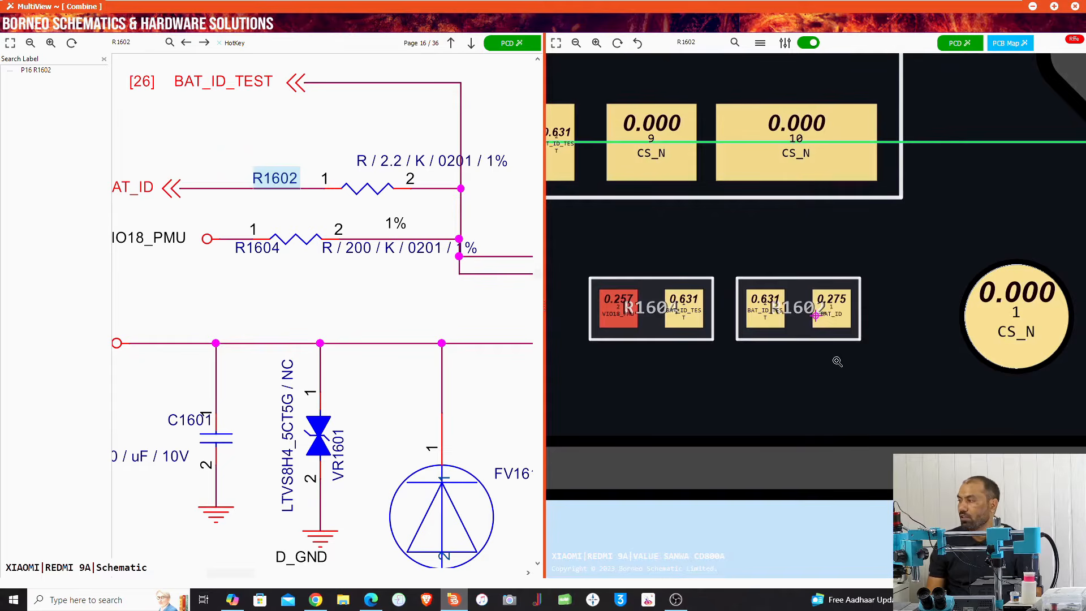
scroll(837, 361, "down", 5)
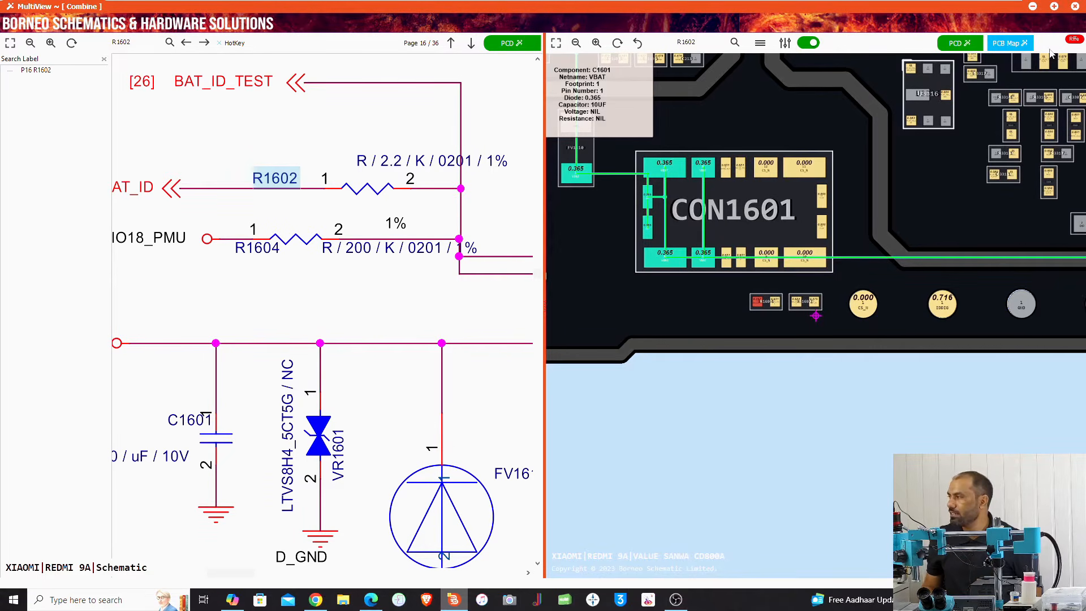
left_click(1075, 6)
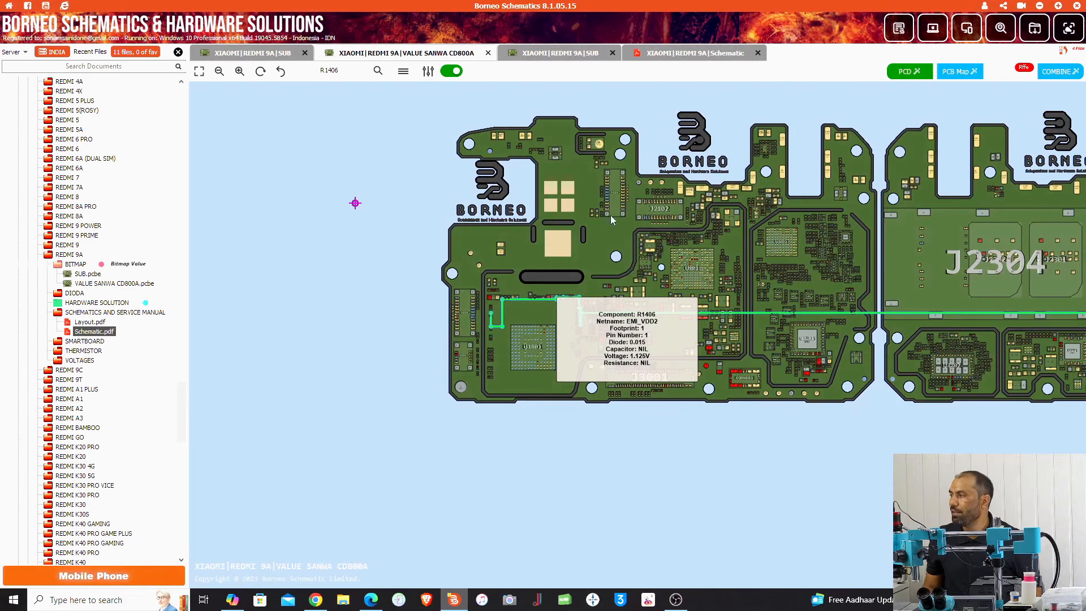
scroll(641, 154, "up", 6)
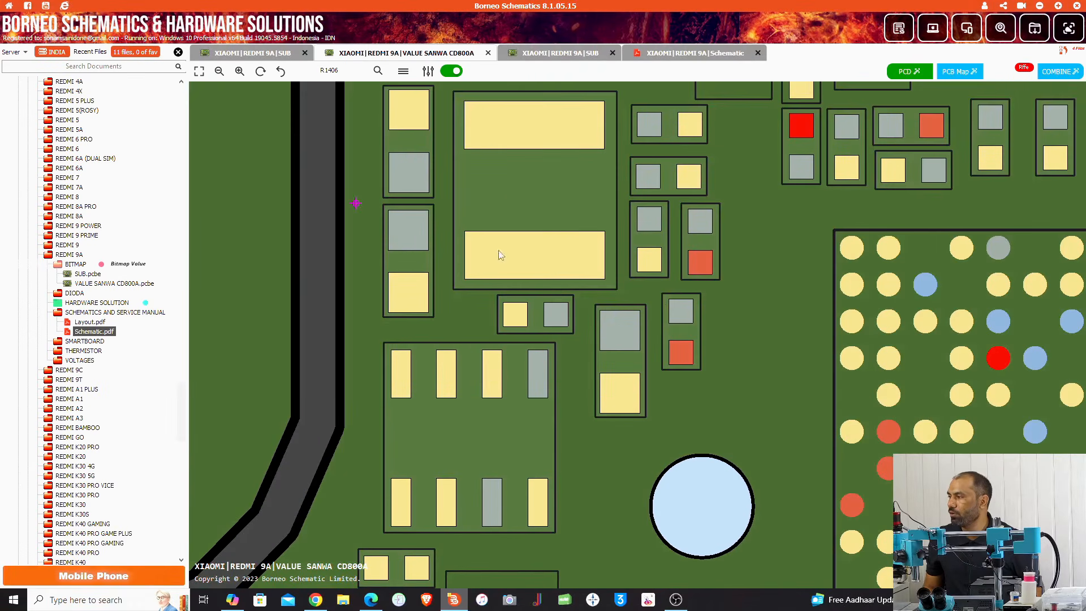
Search the schematic for inductor PL1401 and examine its symbol in the Ext. Bulk for VS2 circuit.
left_click_drag(797, 269, 758, 215)
mouse_move(521, 181)
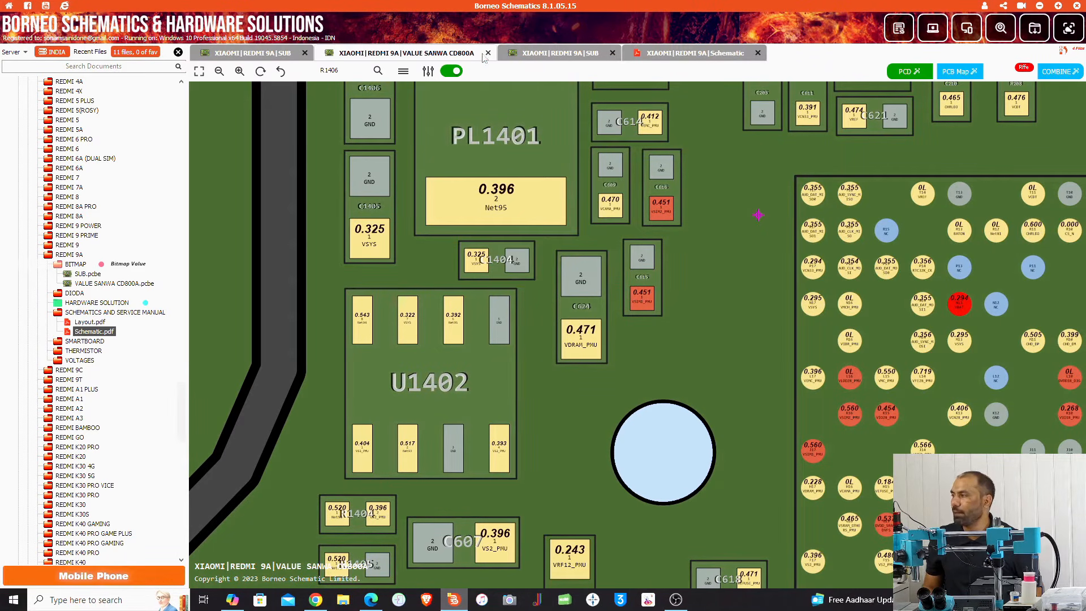
left_click(674, 57)
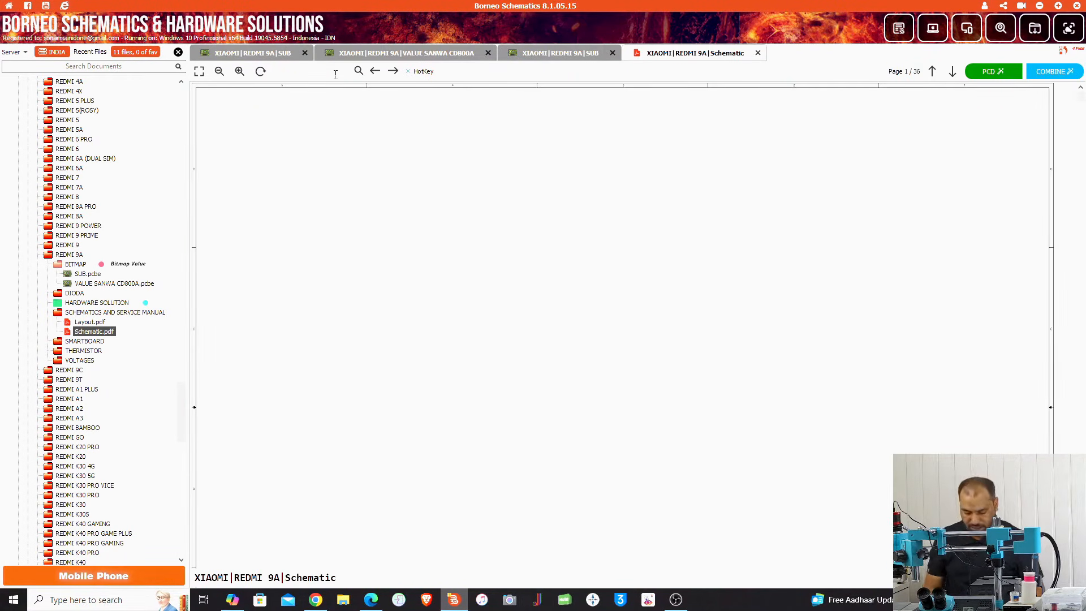
type("pl1401")
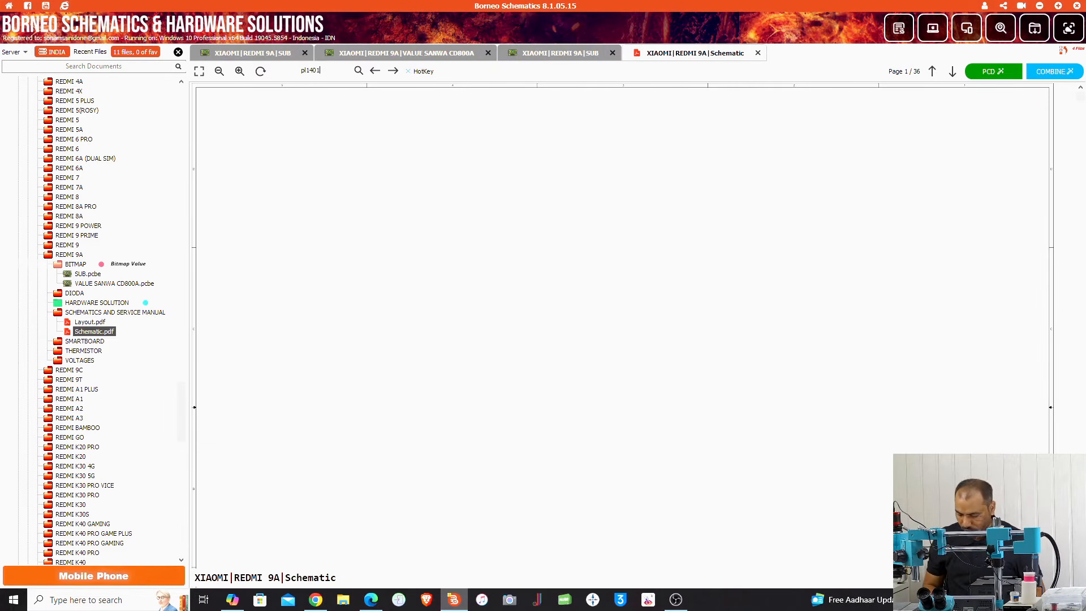
key("Return")
scroll(298, 168, "up", 5)
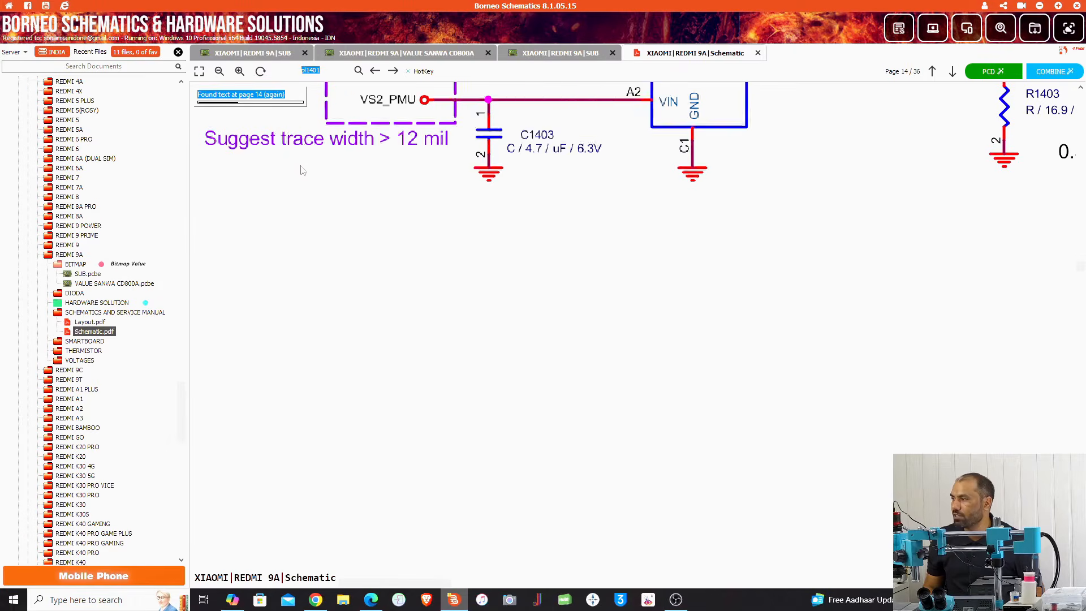
left_click(393, 72)
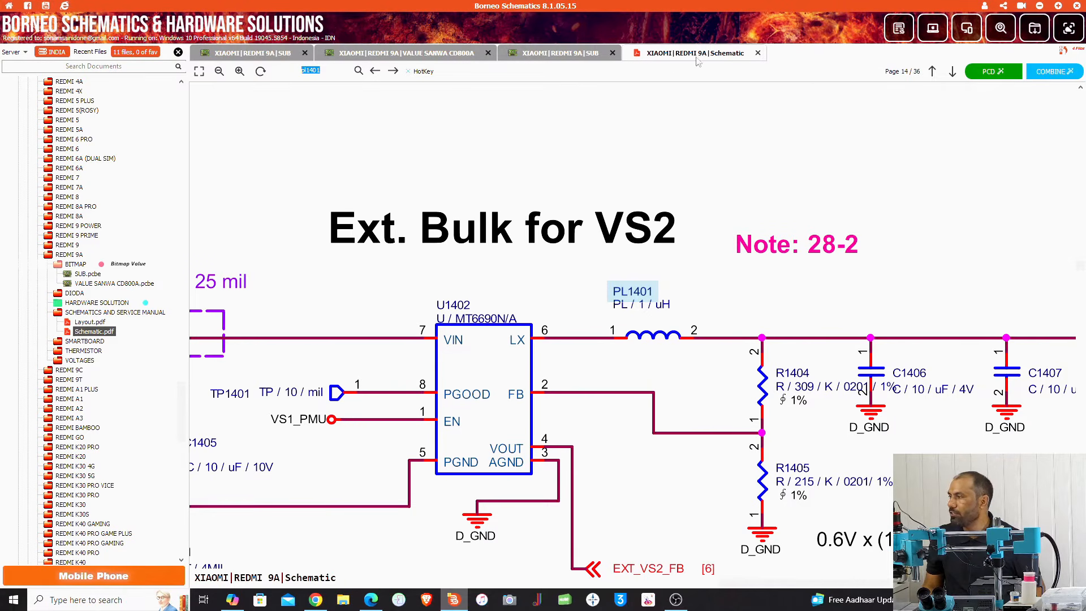
Close the schematic, return to the VALUE SANWA CD800A board, and select capacitor C203's VSYS pad near PL1401.
left_click(758, 52)
left_click(447, 53)
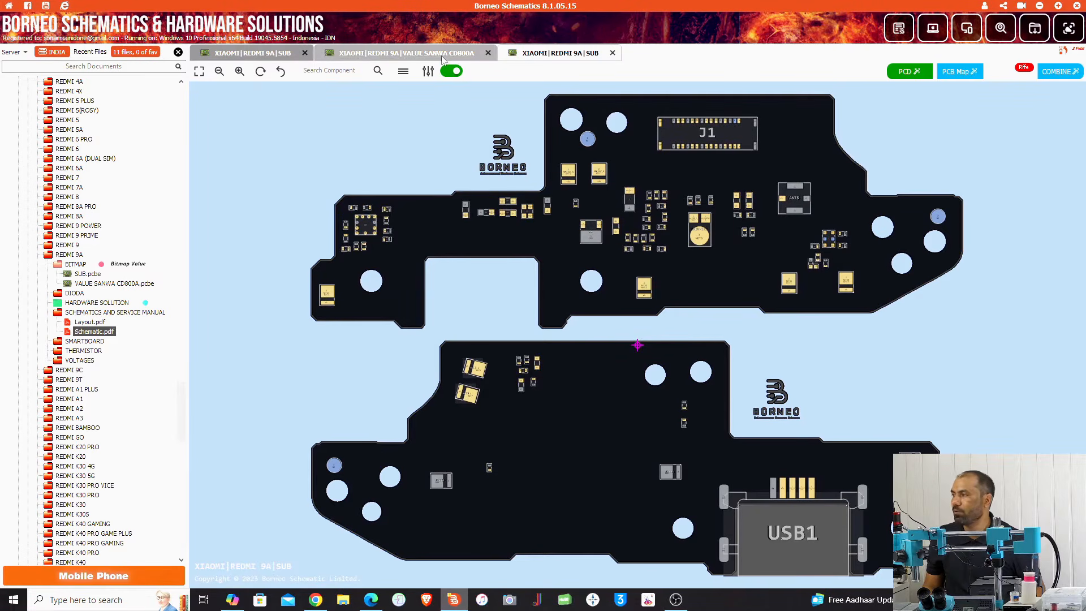
scroll(666, 248, "down", 2)
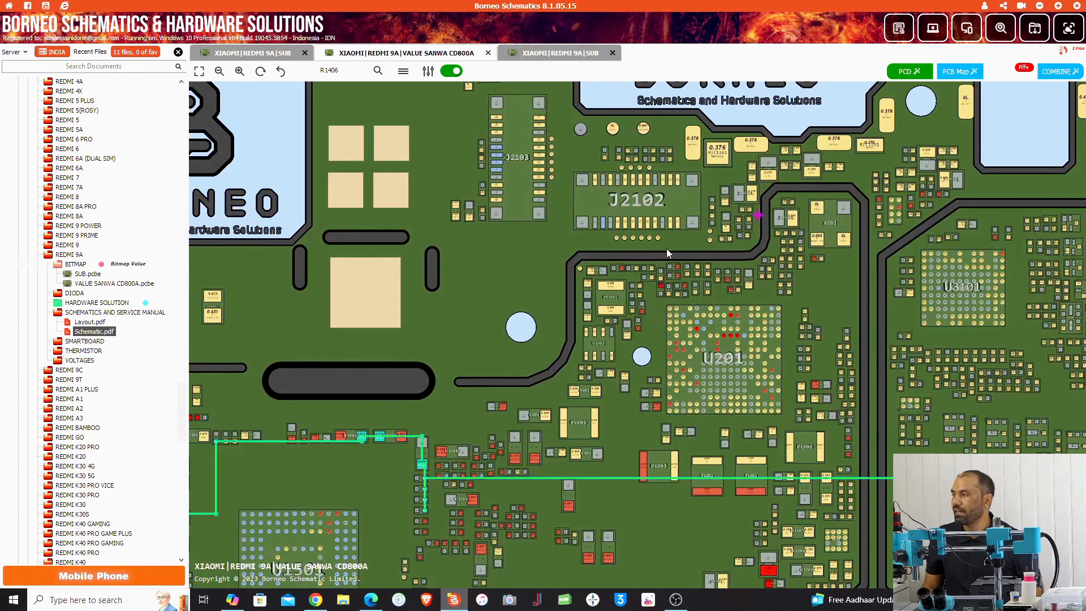
scroll(666, 249, "down", 3)
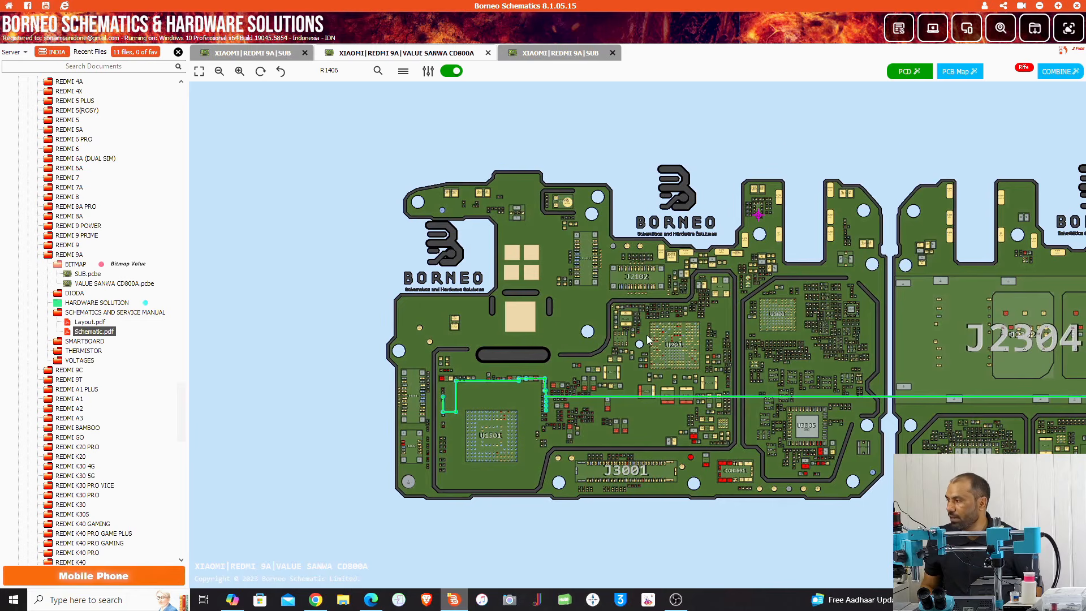
scroll(646, 335, "up", 5)
scroll(519, 432, "up", 3)
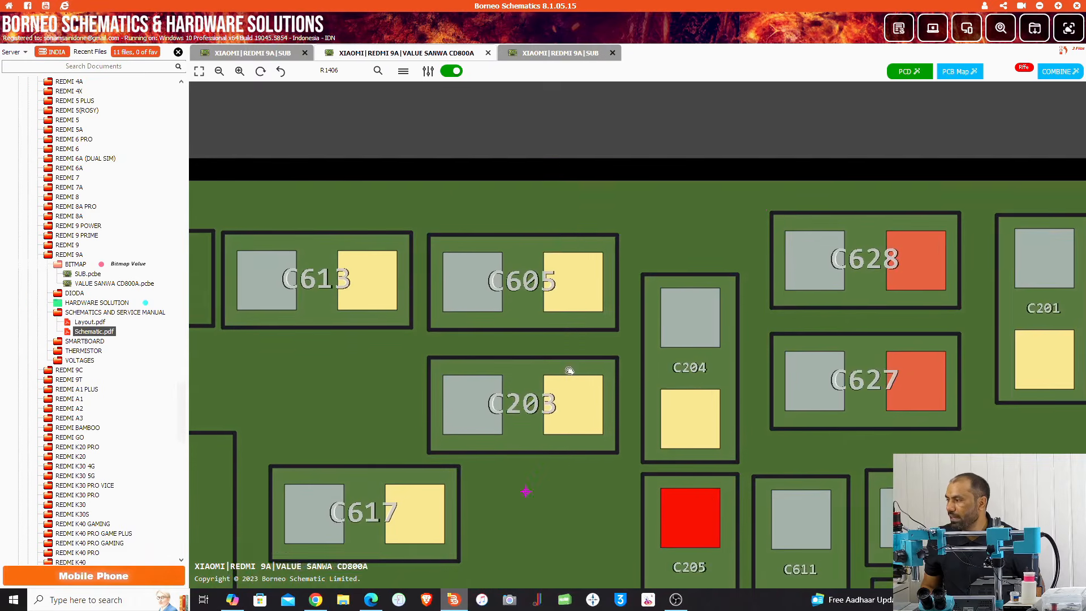
scroll(568, 376, "up", 2)
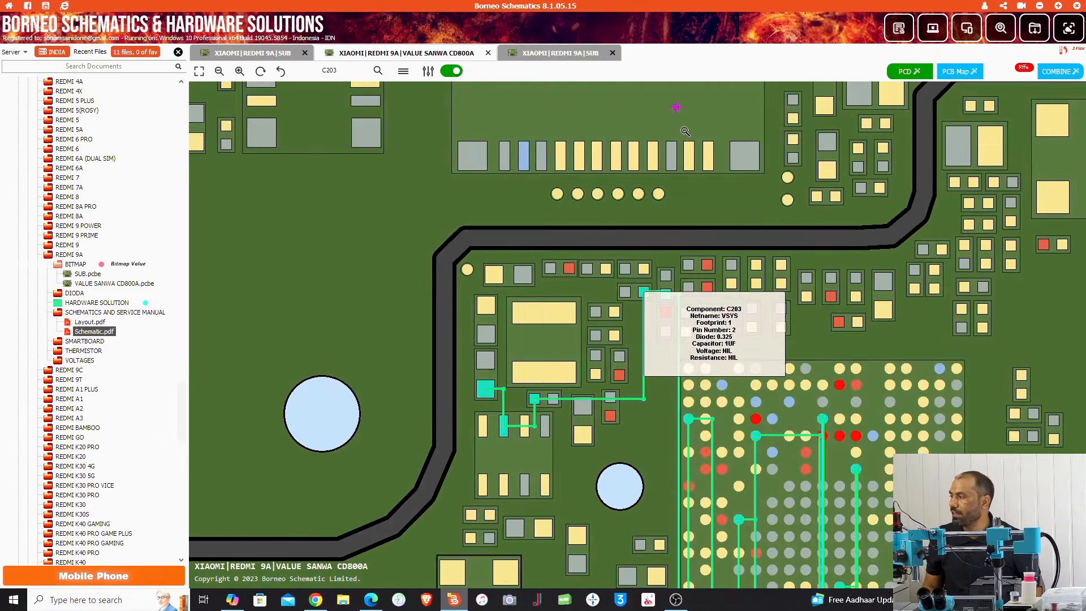
Follow the highlighted VSYS net from C203 past CON1601 toward the second board side.
scroll(645, 323, "down", 5)
left_click_drag(815, 504, 520, 384)
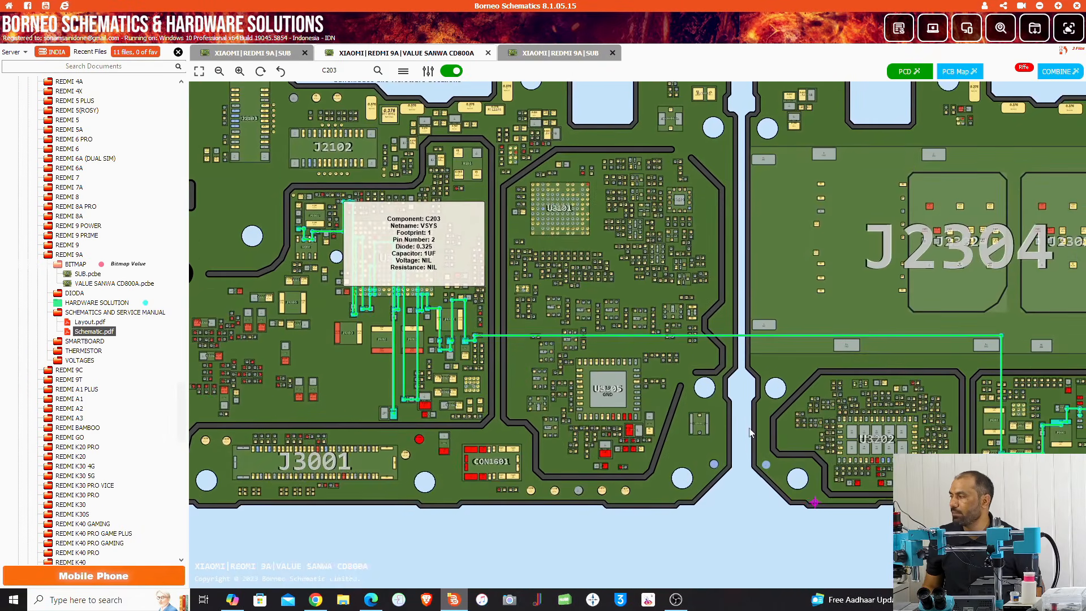
left_click_drag(840, 428, 676, 370)
Reselect capacitor C203's VSYS pad and trace its net past U201 and J2304 to the components on the other board side.
scroll(567, 251, "up", 3)
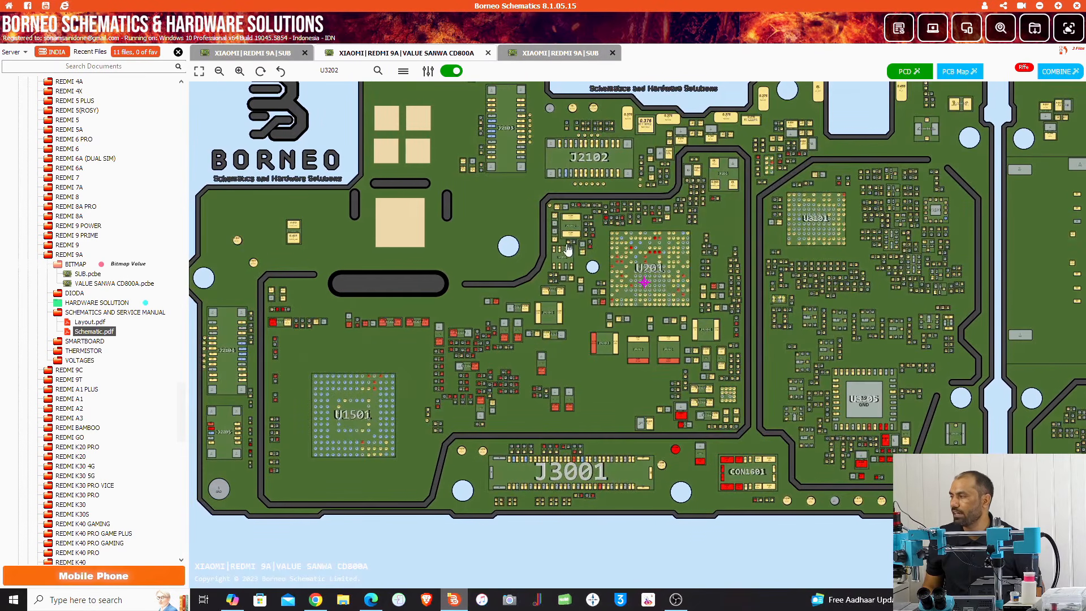
scroll(594, 225, "up", 2)
scroll(633, 281, "up", 5)
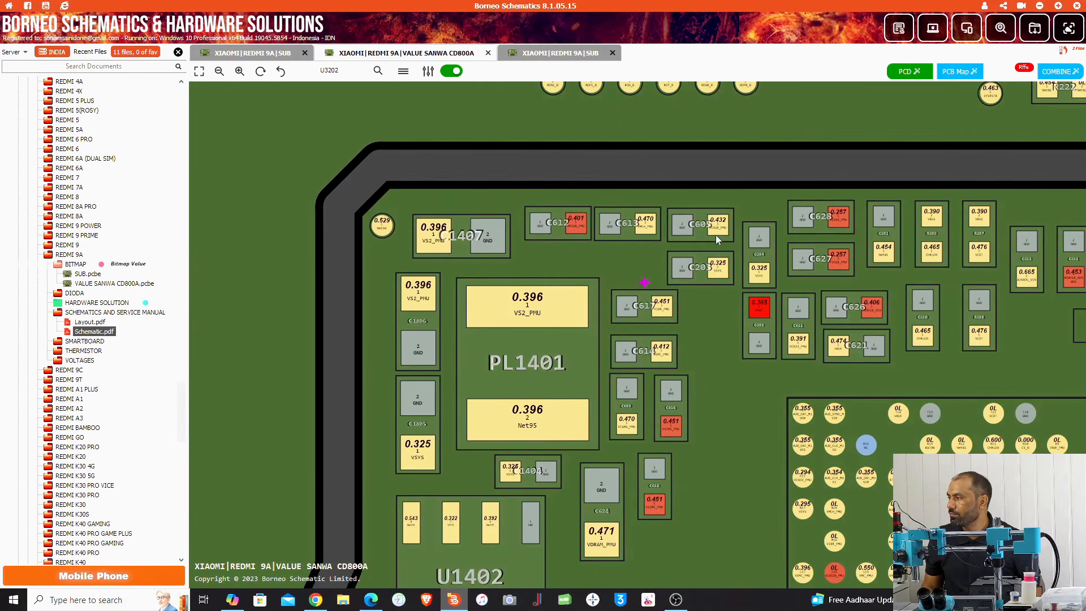
left_click(717, 269)
scroll(717, 269, "down", 3)
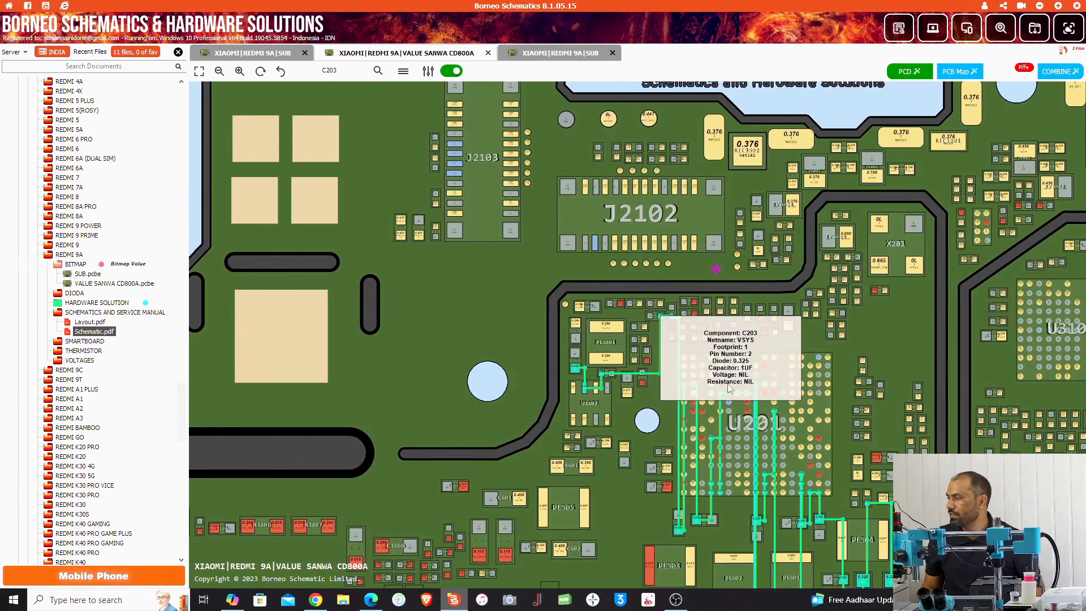
left_click_drag(899, 317, 685, 100)
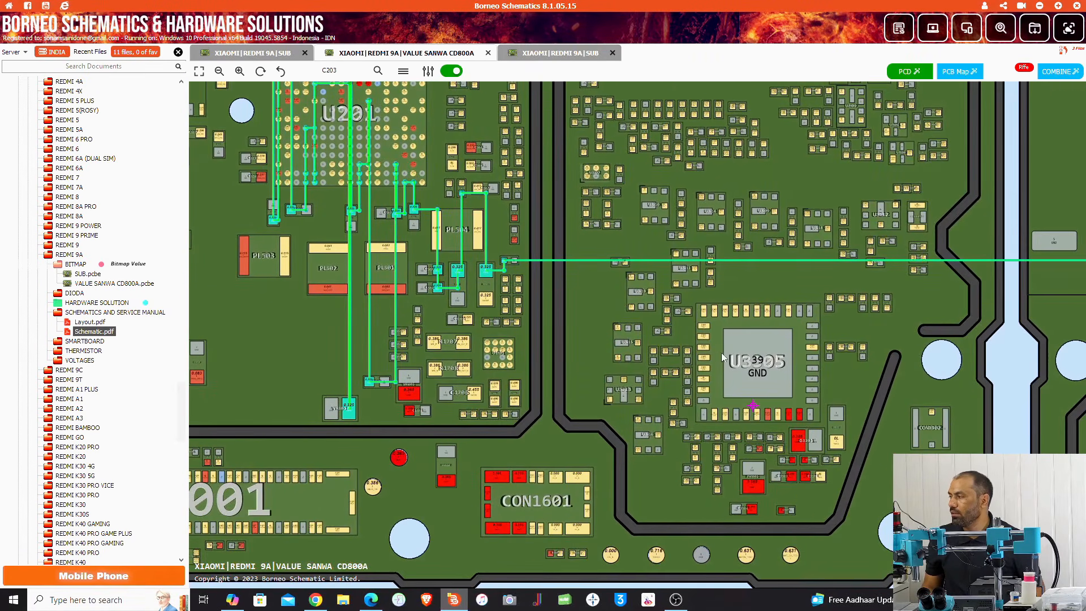
scroll(858, 500, "down", 3)
left_click_drag(846, 492, 660, 500)
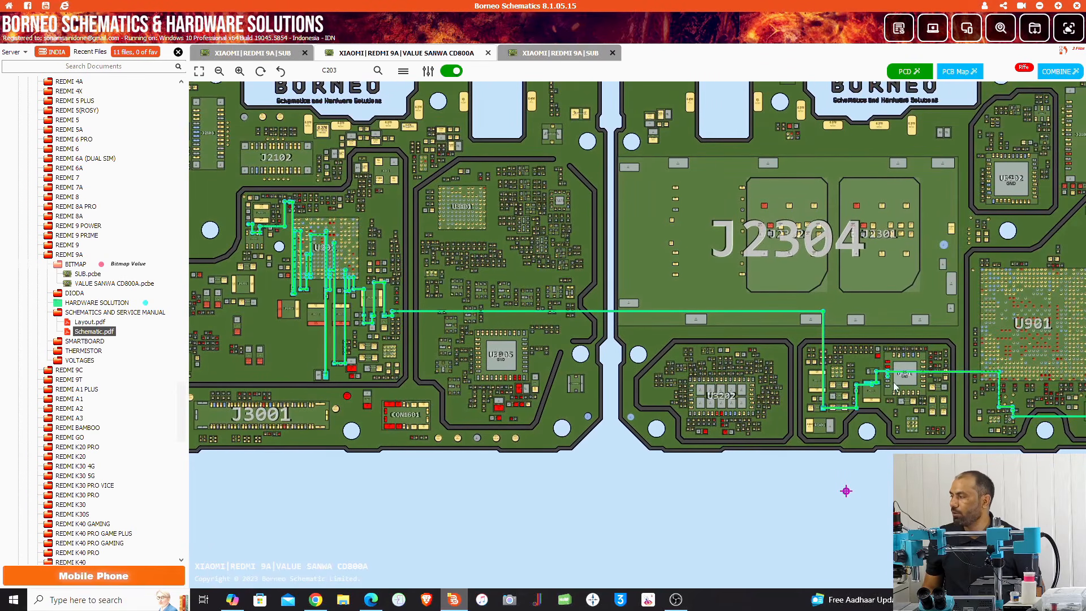
left_click_drag(892, 472, 981, 453)
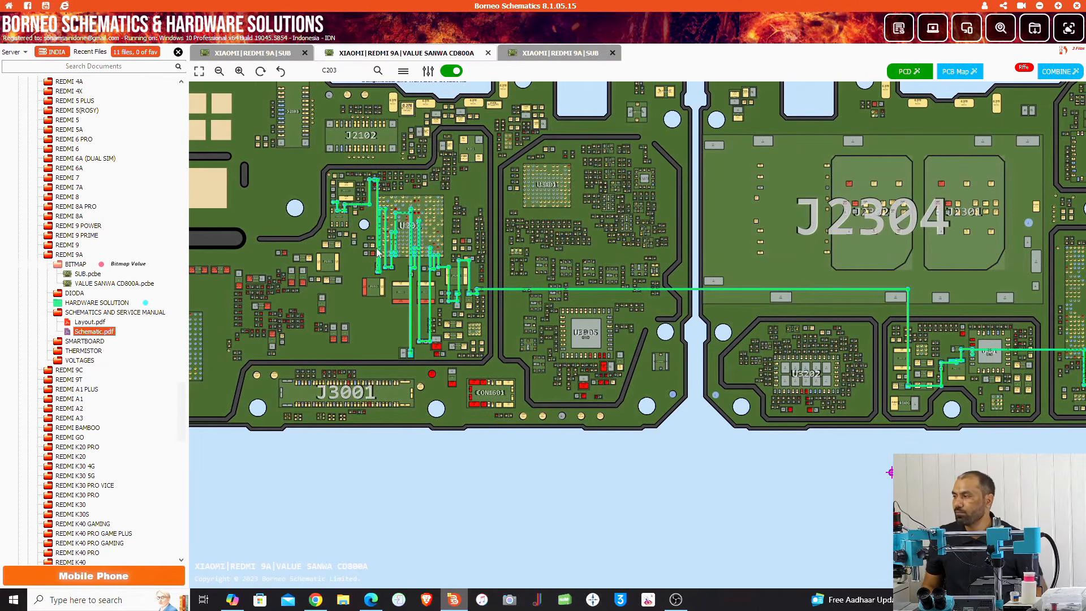
Examine connector J2102's pins up close and read the details of its RDN1_B pin 4.
mouse_move(383, 248)
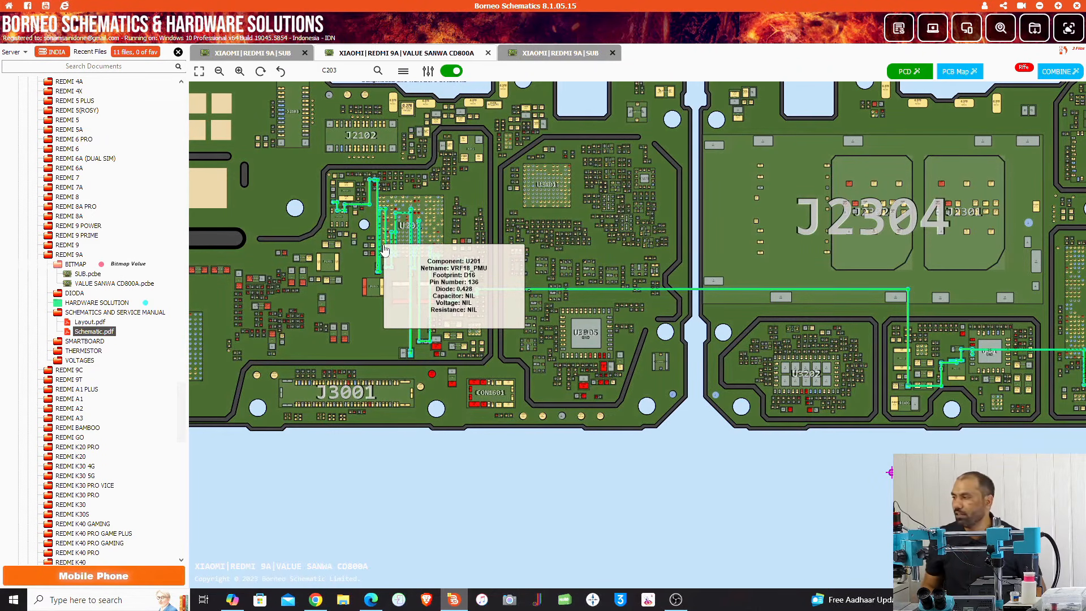
scroll(445, 209, "up", 5)
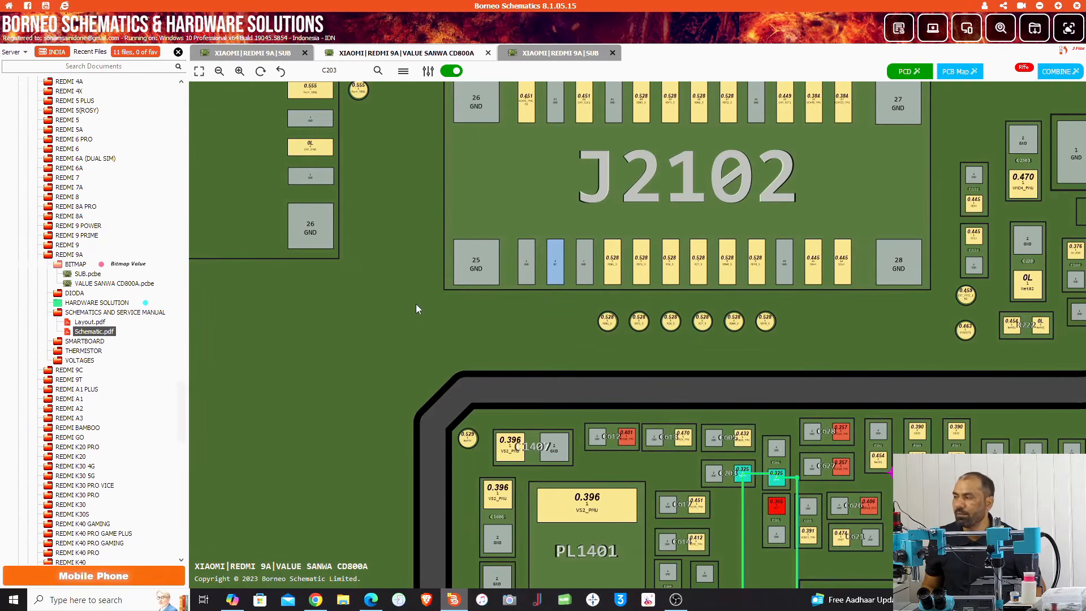
left_click_drag(420, 353, 324, 322)
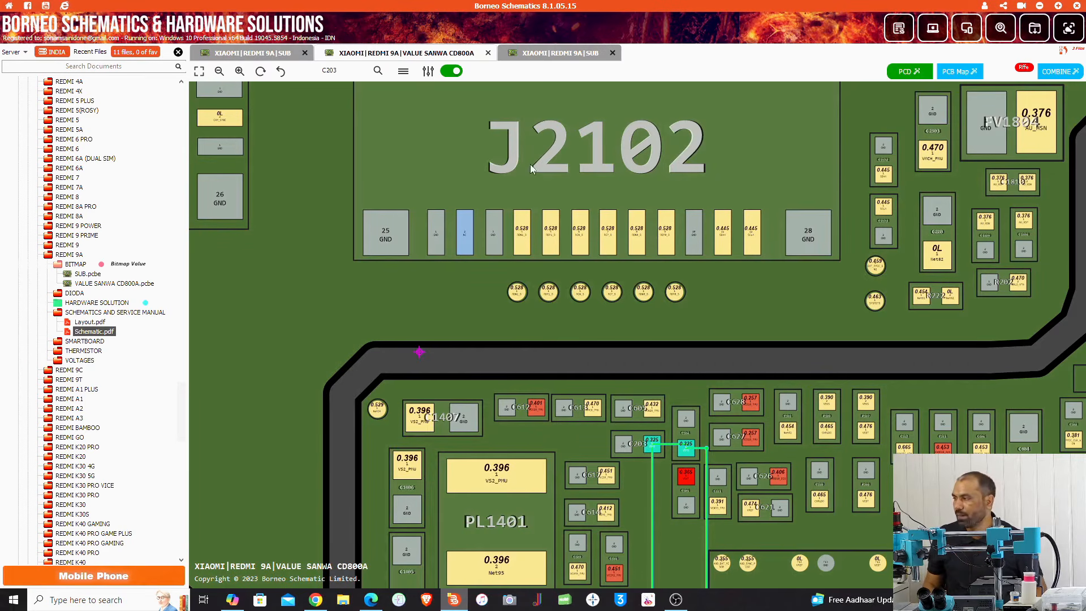
left_click_drag(520, 152, 509, 270)
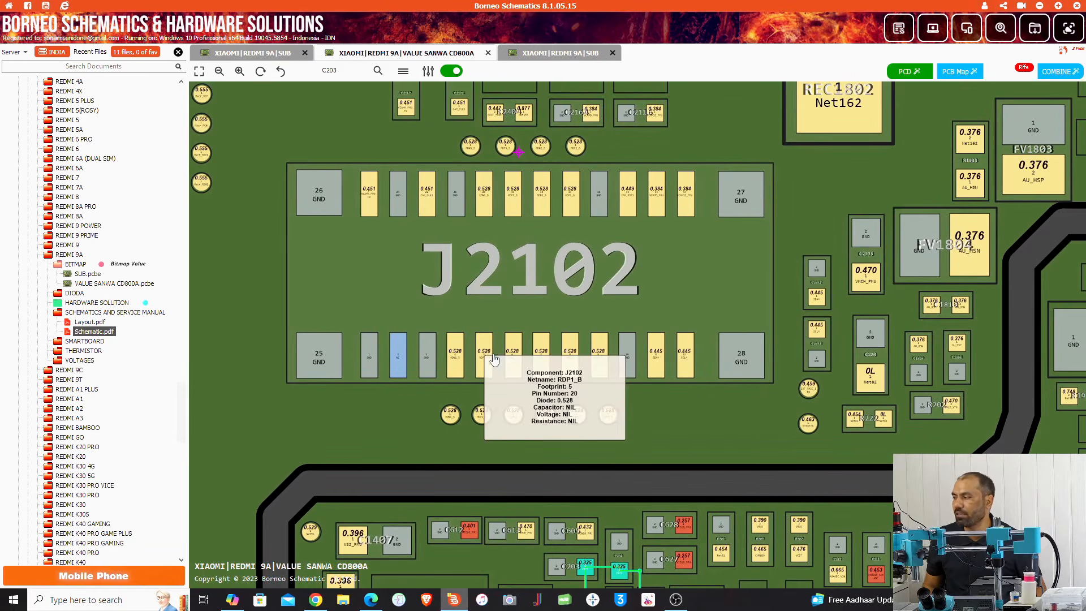
scroll(498, 365, "up", 2)
scroll(581, 370, "up", 4)
scroll(580, 371, "down", 4)
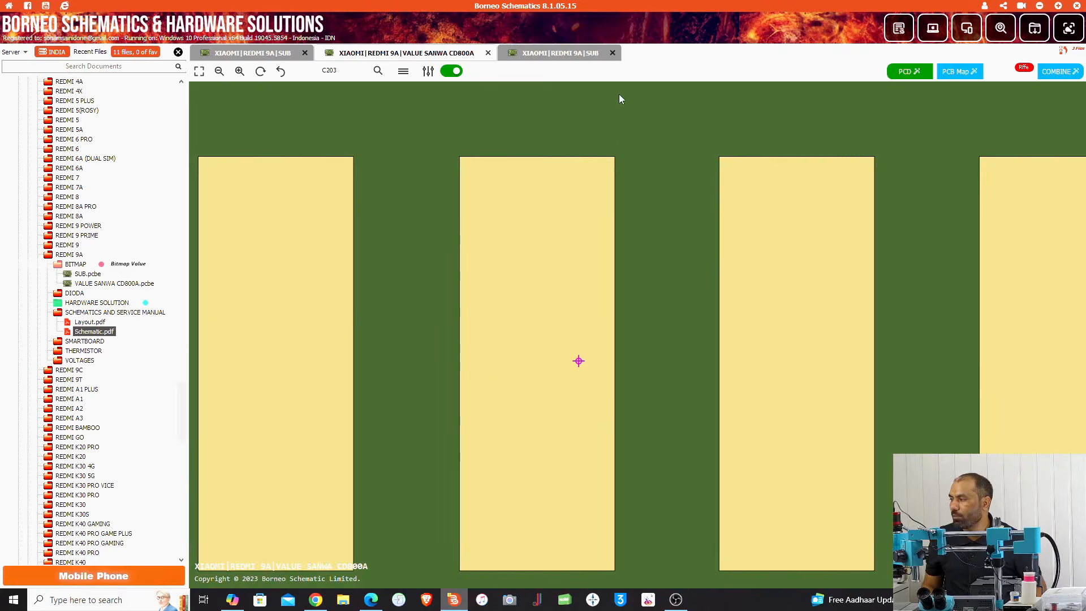
left_click_drag(409, 480, 738, 363)
mouse_move(602, 239)
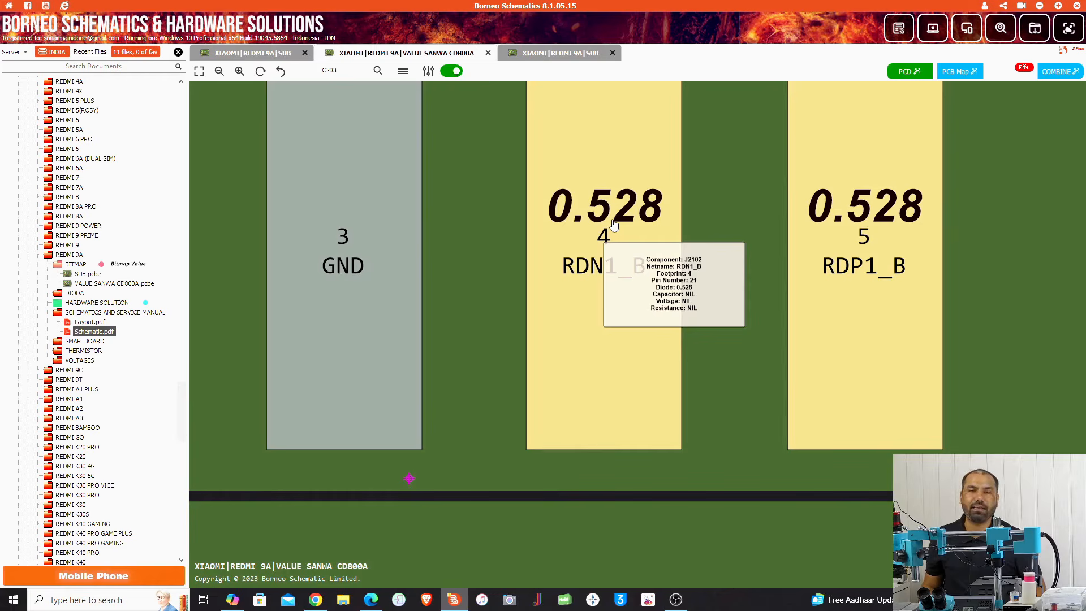
scroll(614, 225, "down", 3)
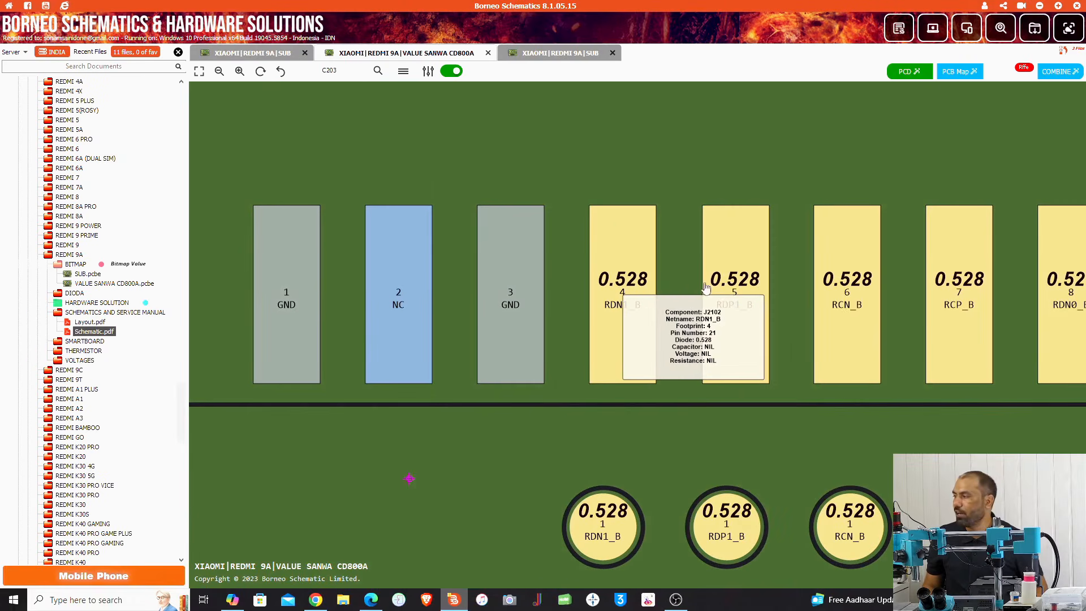
Read the details of capacitor C612's VIO28_PMU pad and capacitor C617's VIBR_PMU pad beside PL1401.
left_click_drag(783, 461, 544, 3)
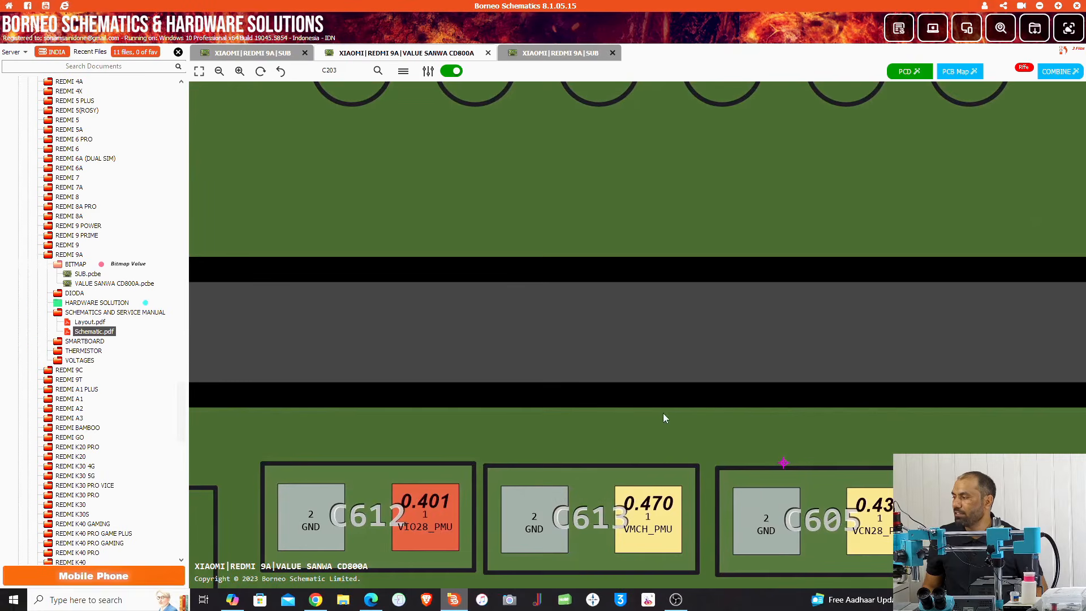
left_click_drag(662, 408, 633, 107)
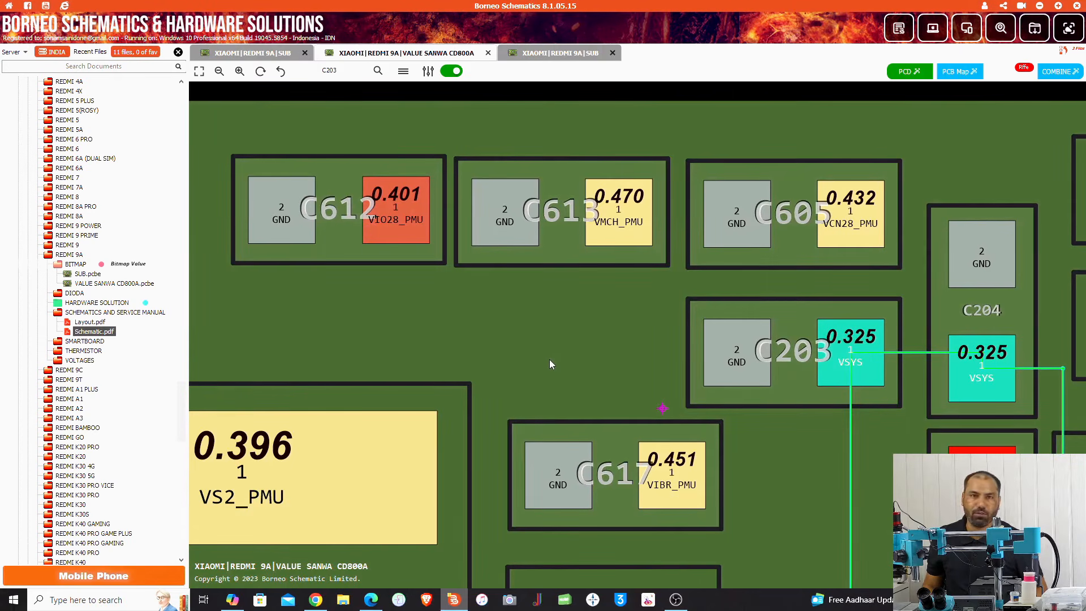
left_click_drag(552, 365, 651, 285)
mouse_move(501, 152)
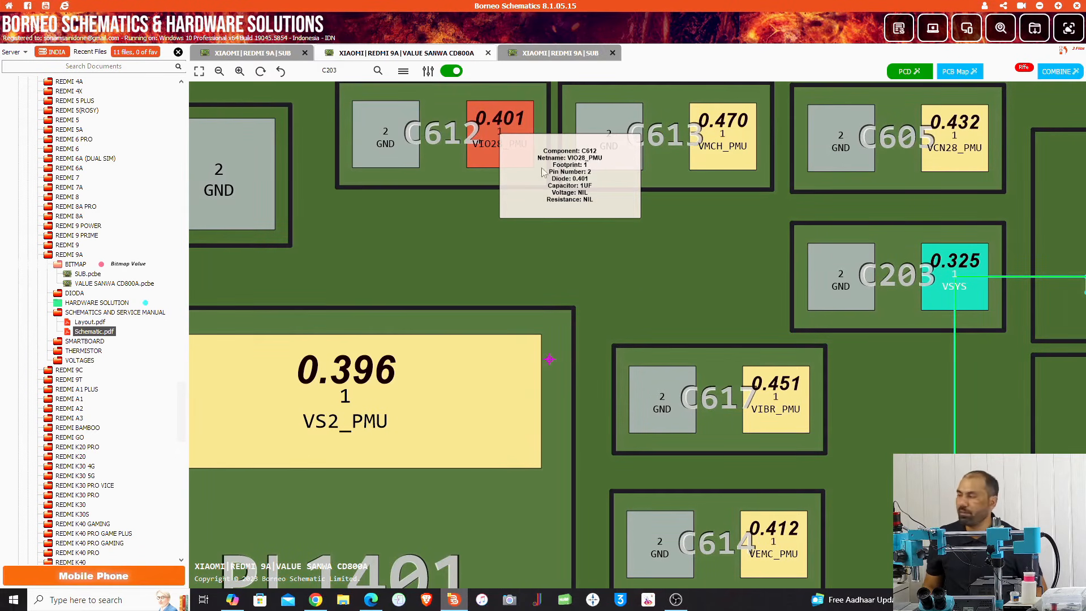
left_click_drag(650, 308, 525, 156)
mouse_move(639, 250)
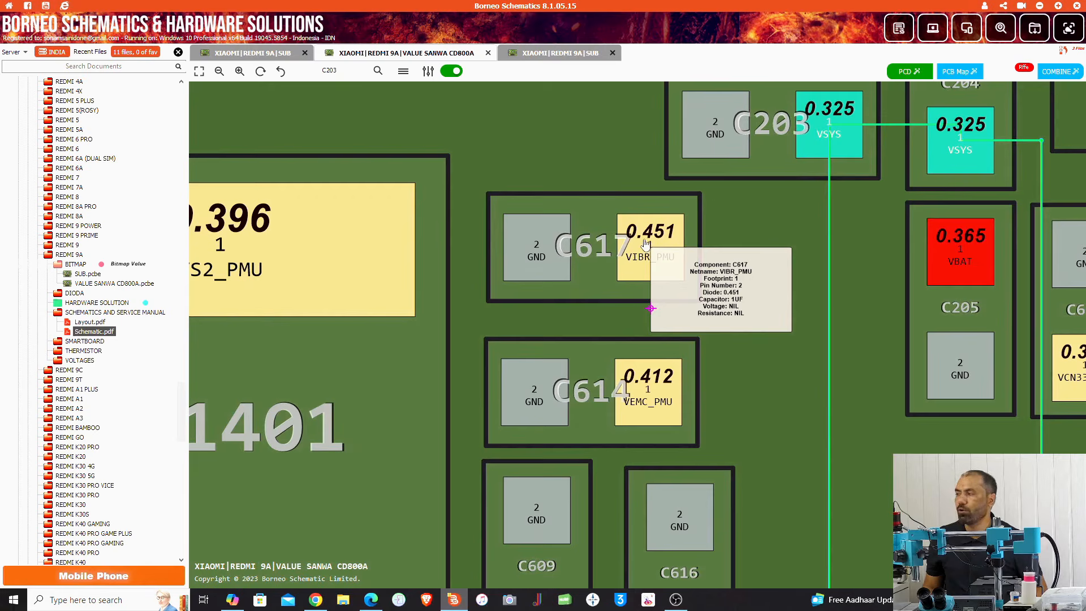
Select U201's VCAMD_PMU pad and read the details of its VUSB_PMU pad J14.
scroll(662, 240, "down", 6)
left_click_drag(673, 447, 507, 231)
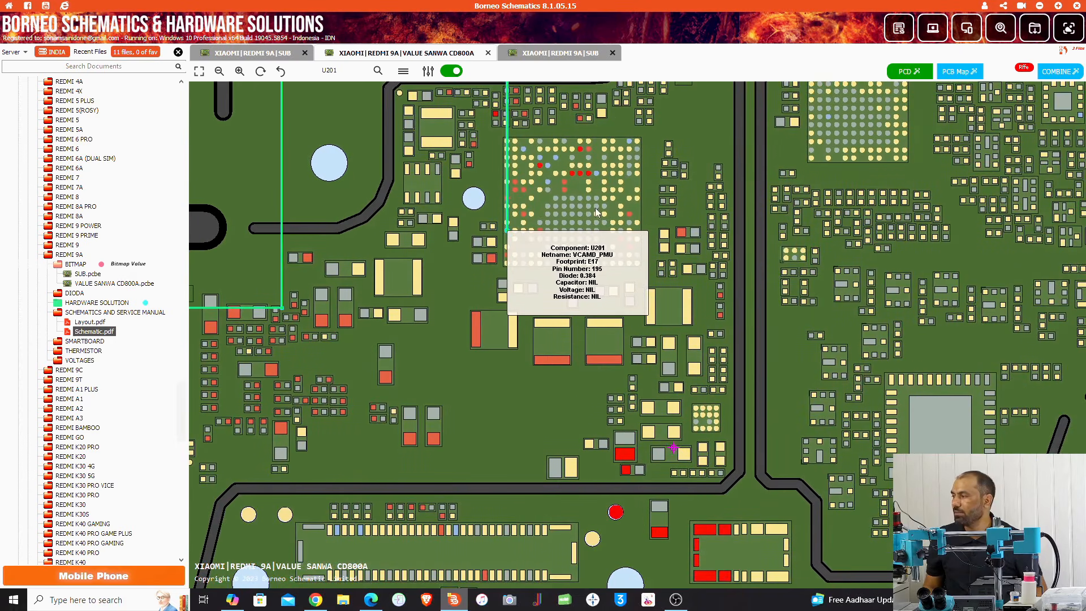
scroll(597, 197, "up", 8)
scroll(544, 289, "down", 4)
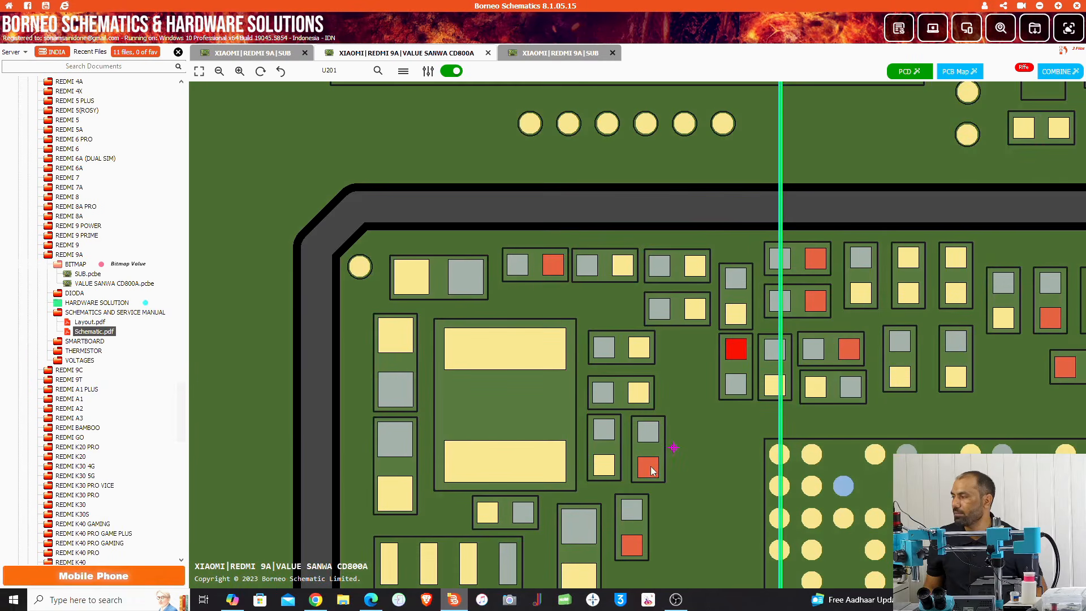
left_click_drag(674, 447, 400, 79)
scroll(681, 264, "up", 6)
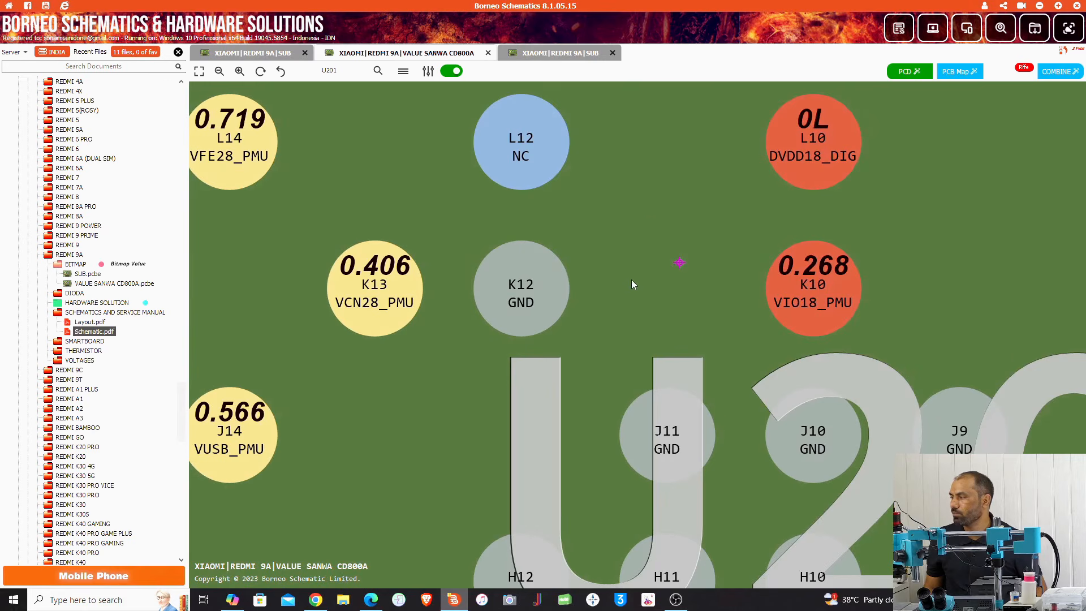
left_click_drag(630, 288, 662, 194)
left_click_drag(434, 302, 600, 308)
mouse_move(451, 362)
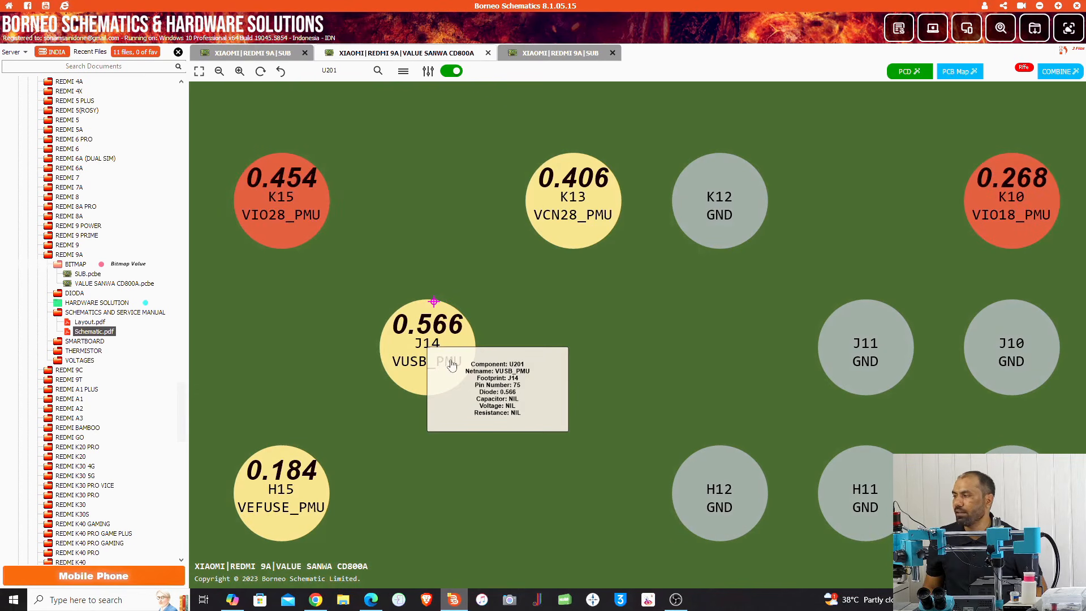
View the highlighted VCAMD_PMU net on the board and read the details of inductor PL503's DVDD_MODEM pad.
scroll(532, 328, "down", 6)
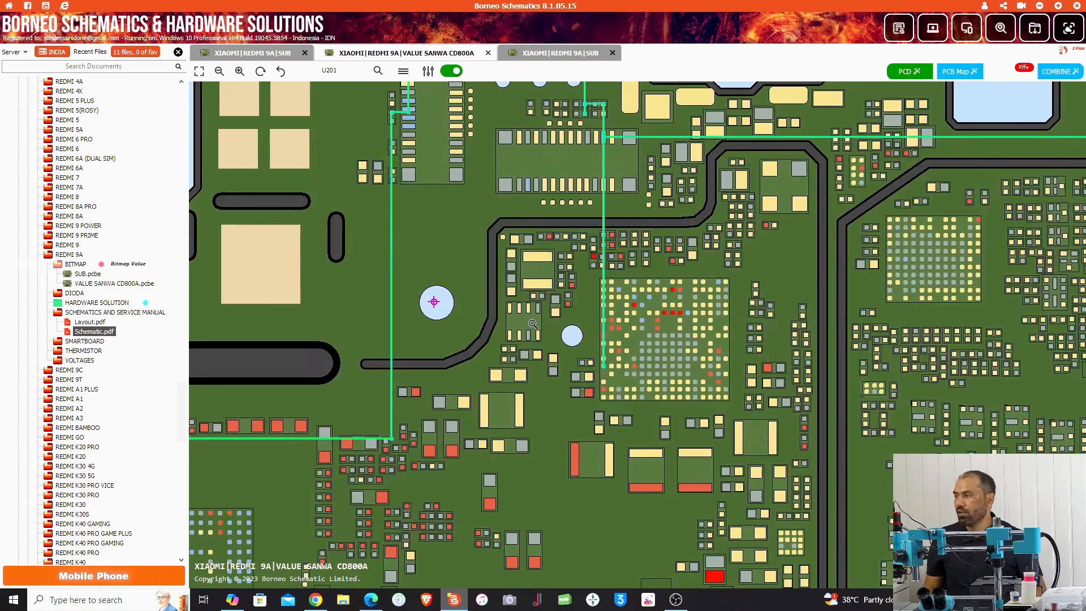
scroll(532, 324, "down", 3)
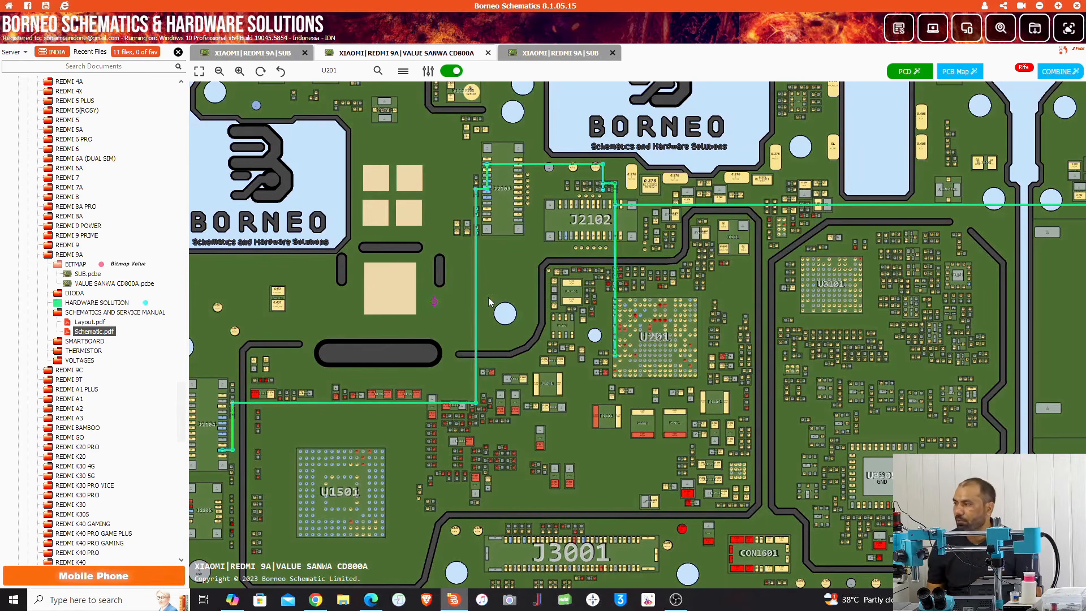
scroll(589, 436, "up", 3)
mouse_move(667, 304)
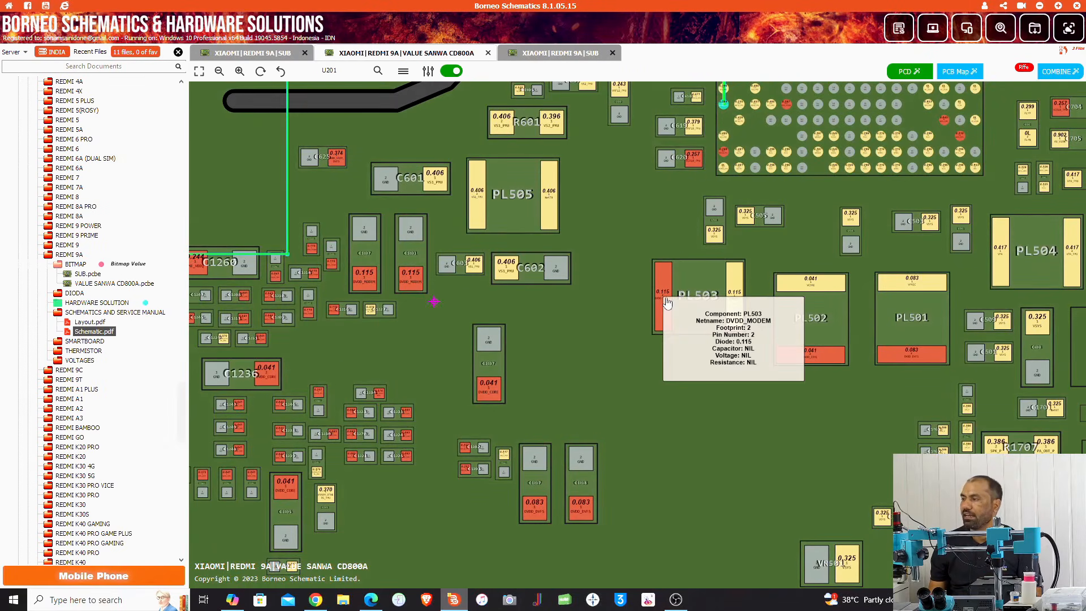
Examine inductor PL503's DVDD_MODEM pad up close and read the details of its VMODEM pad.
scroll(645, 322, "up", 5)
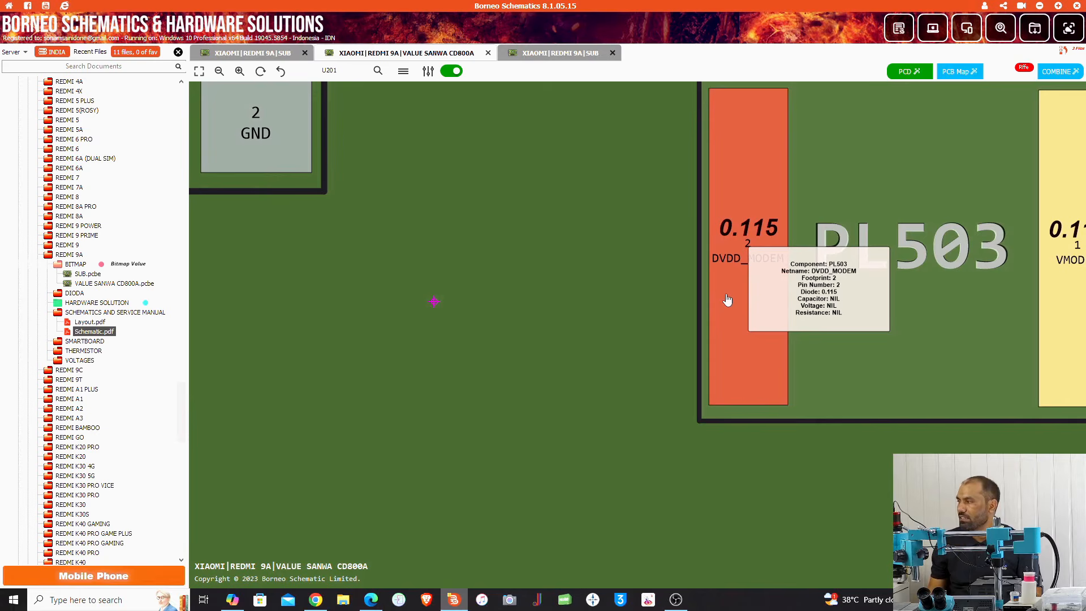
scroll(642, 333, "down", 4)
left_click_drag(530, 341, 365, 368)
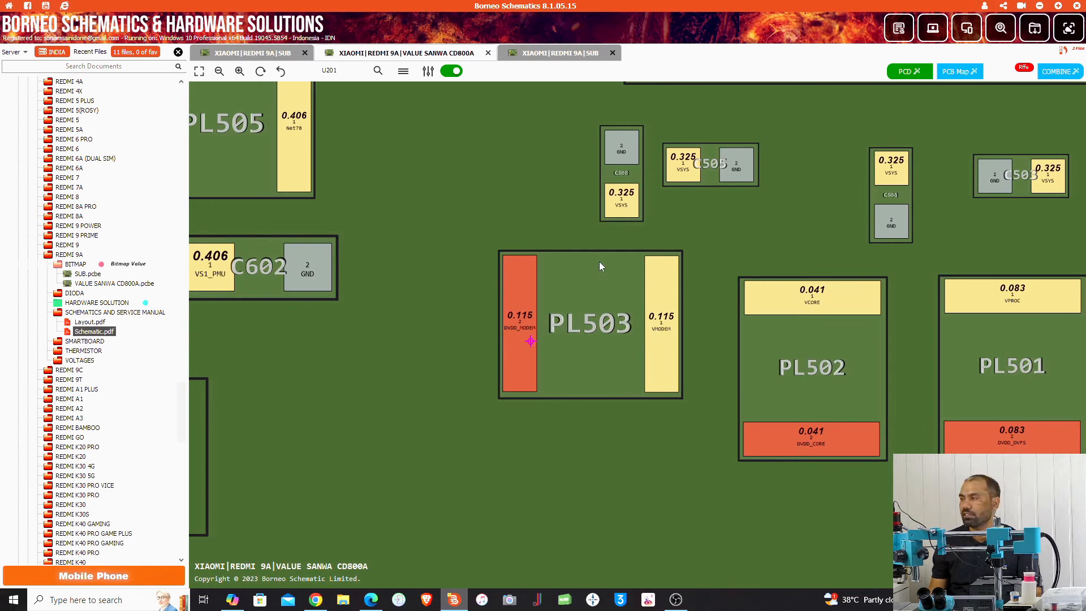
mouse_move(658, 329)
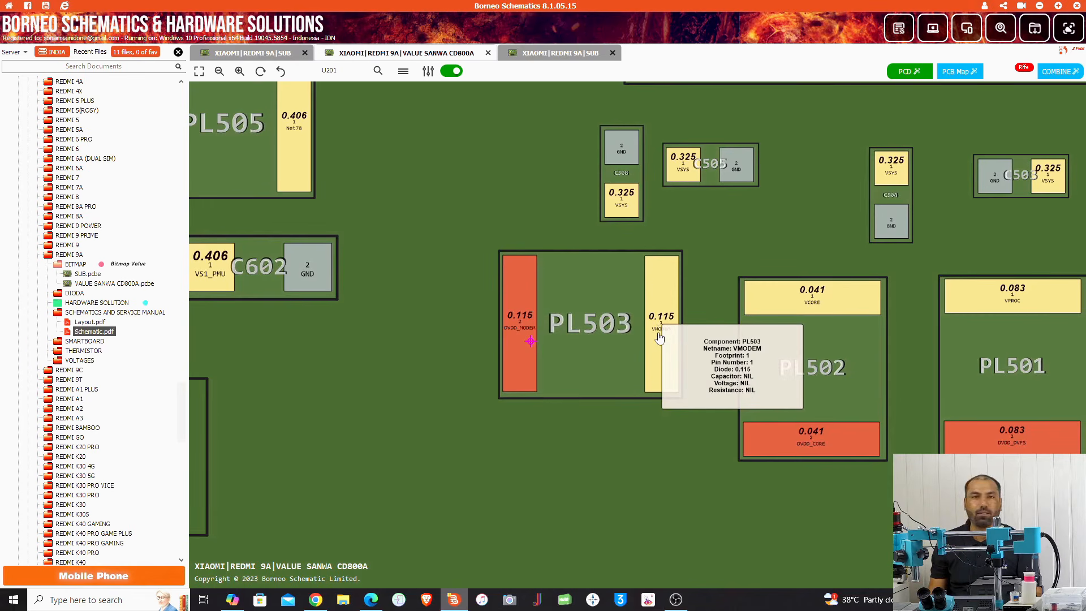
Examine the GND pad of capacitor C508, located between PL503 and U201, up close.
mouse_move(694, 221)
left_mouse_down()
mouse_move(718, 327)
mouse_move(698, 377)
left_mouse_up()
scroll(658, 284, "up", 10)
mouse_move(614, 285)
left_mouse_down()
mouse_move(622, 355)
mouse_move(642, 336)
left_mouse_up()
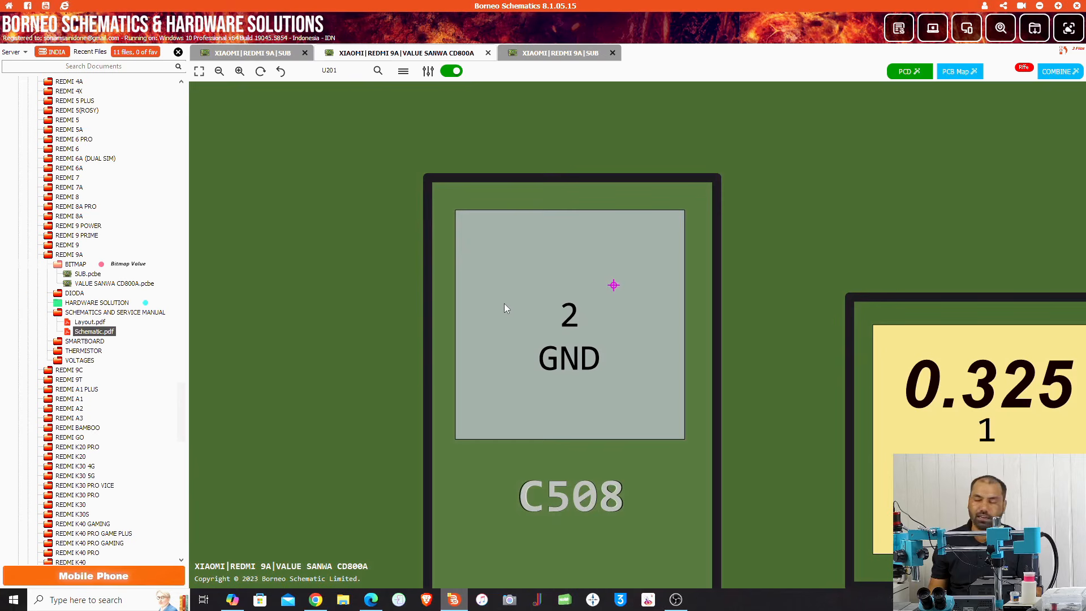
Examine U201's pads up close around its NC pad P11 and the VSYS pads M13 and N9.
scroll(504, 304, "down", 3)
left_click_drag(774, 307, 740, 461)
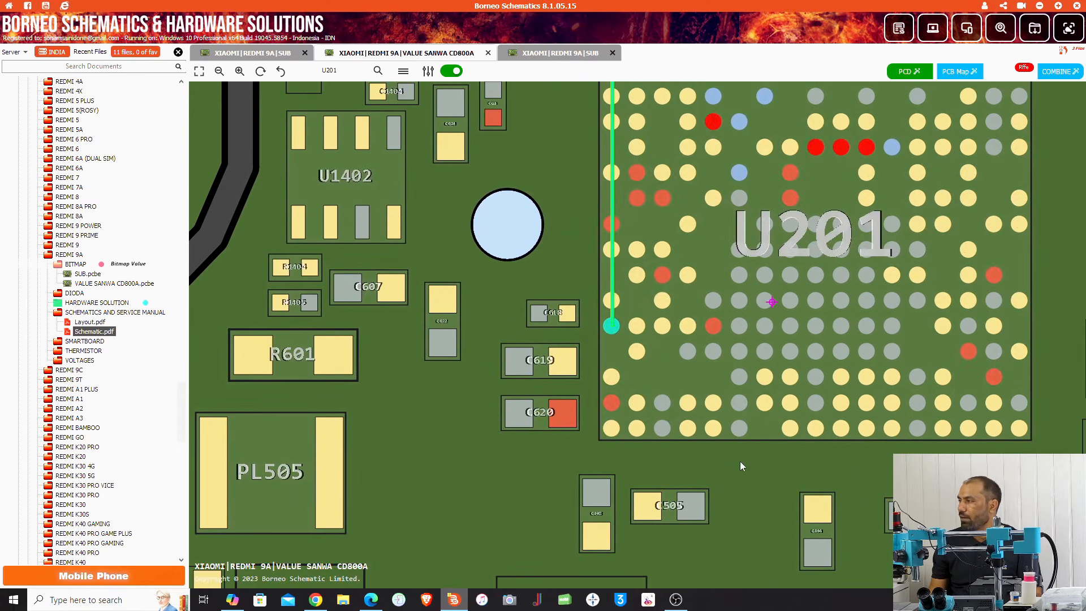
scroll(735, 218, "up", 3)
scroll(740, 225, "up", 1)
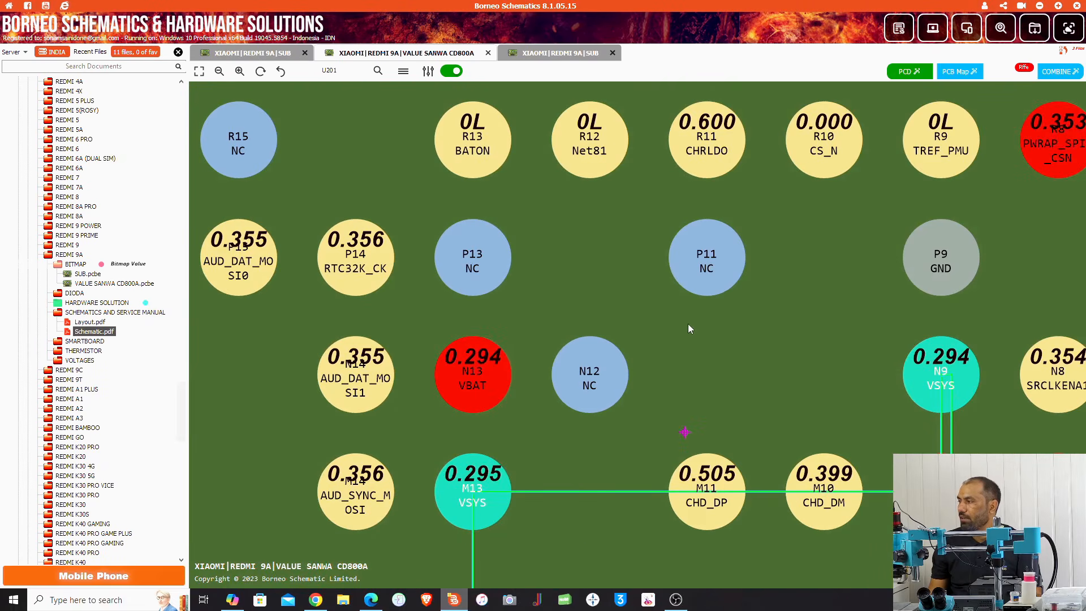
scroll(706, 286, "up", 3)
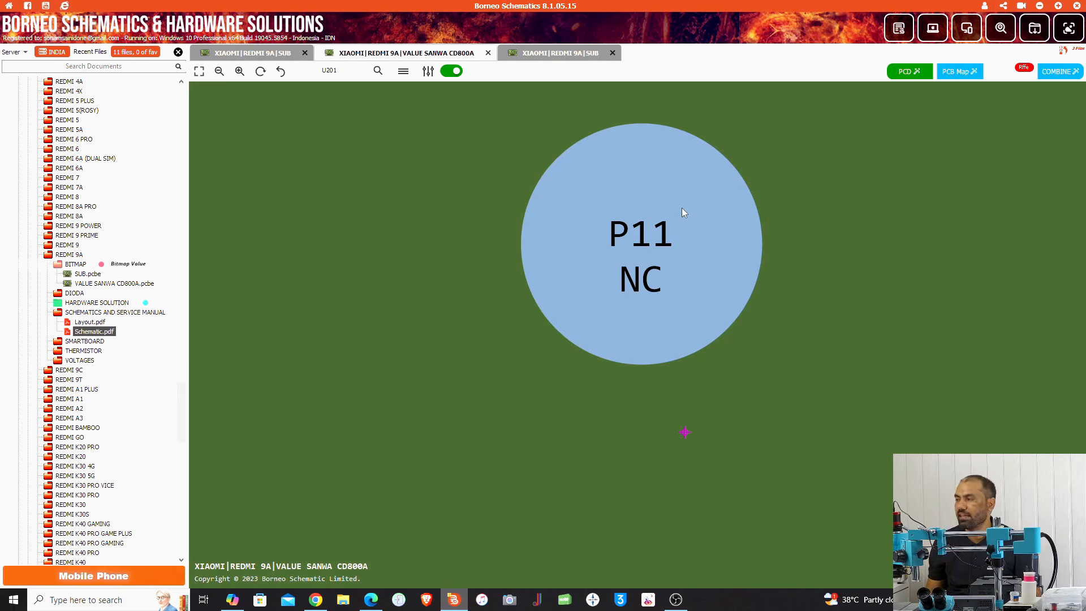
View the highlighted VSYS net running from U201 across the board, including the area around U1501 and J3001.
scroll(666, 252, "down", 5)
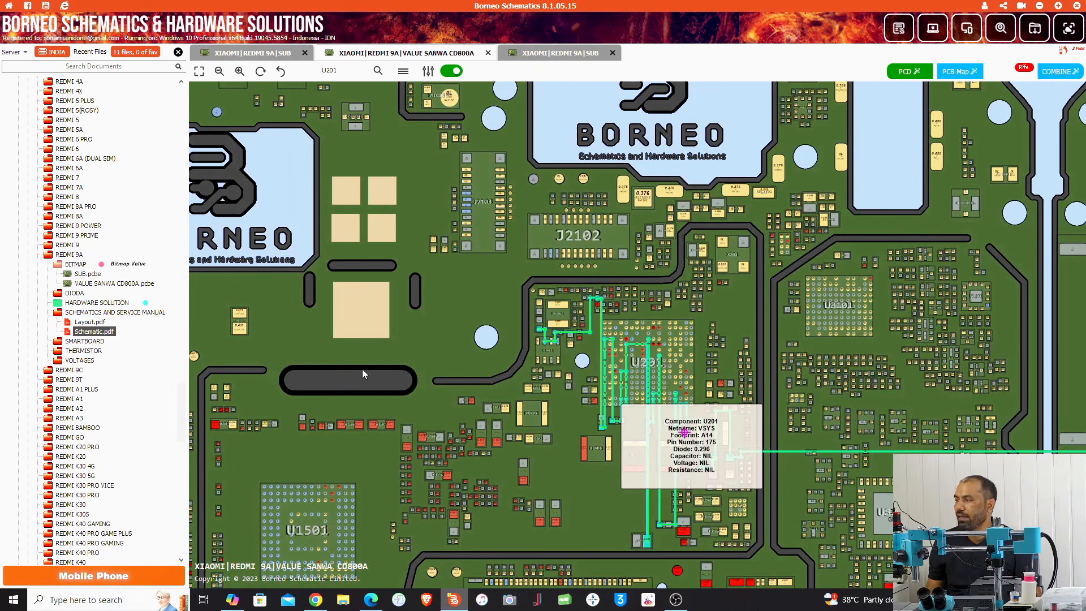
left_click_drag(362, 369, 474, 246)
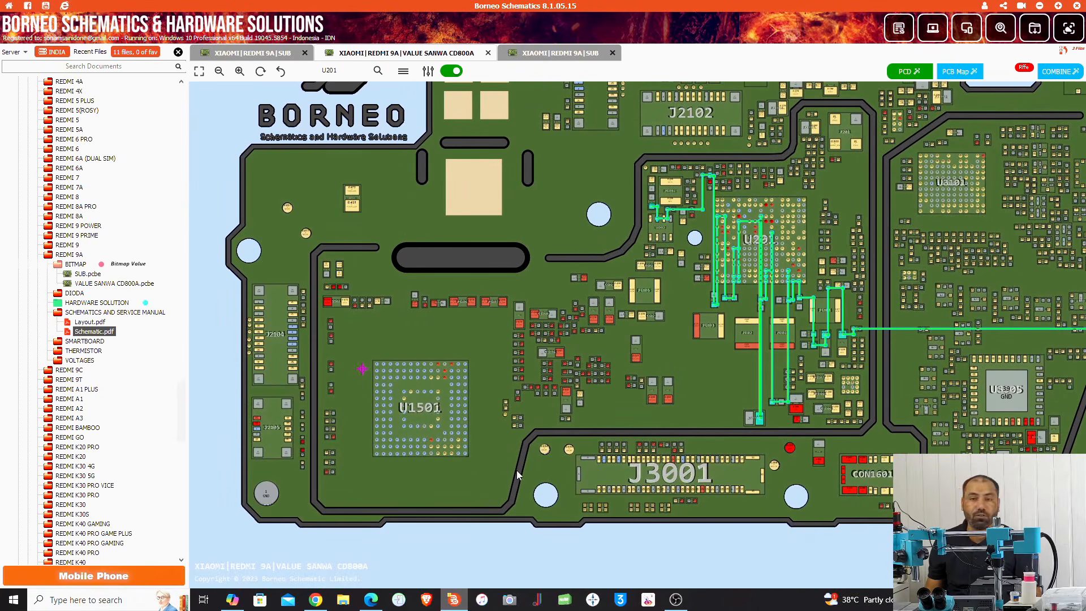
left_click_drag(517, 474, 364, 487)
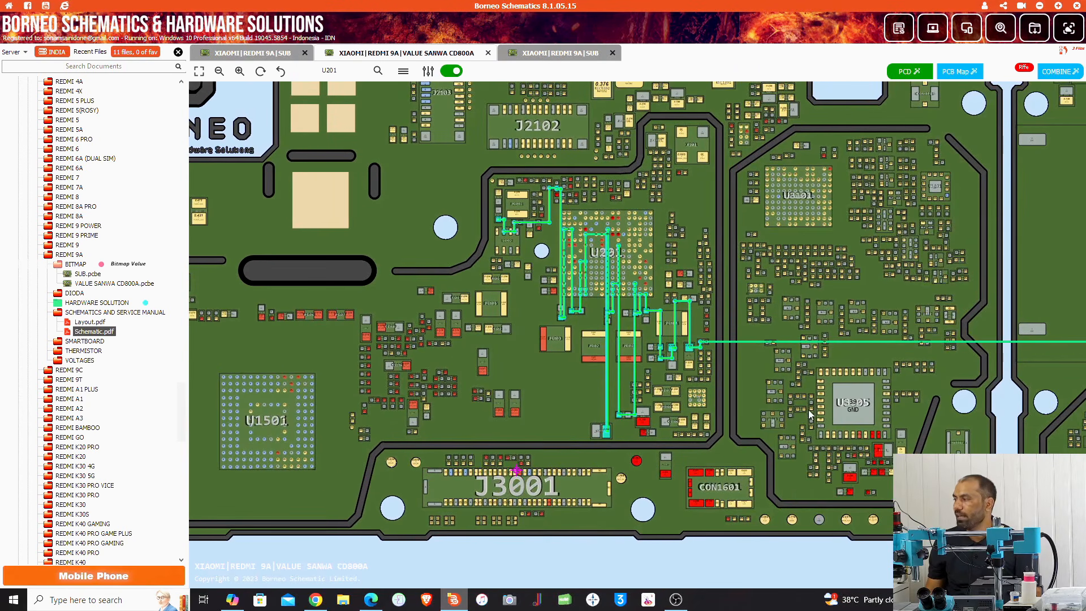